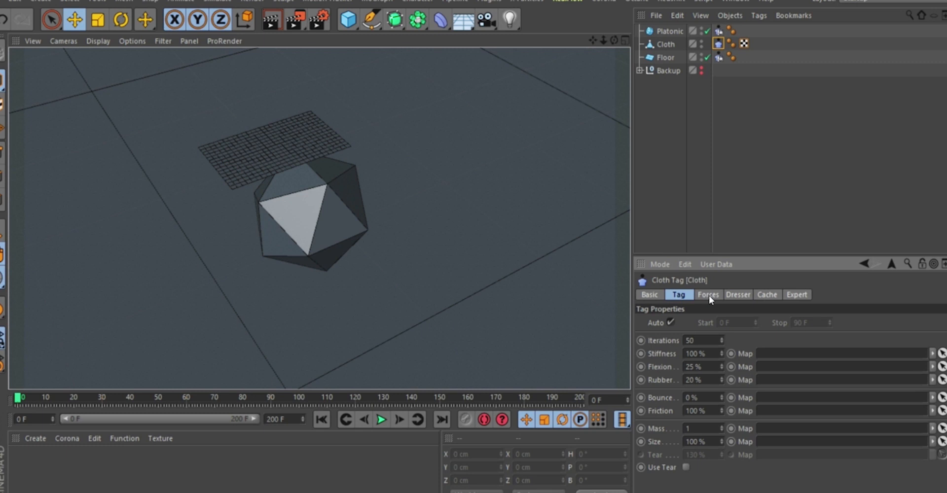
Review the cloth tag's Forces and Dresser settings and examine the cloth plane above the platonic solid.
left_click(711, 296)
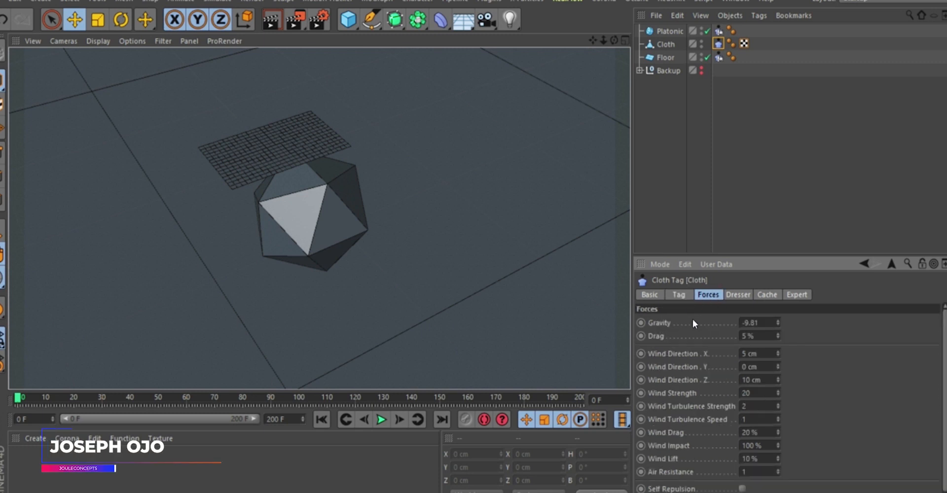
left_click(739, 294)
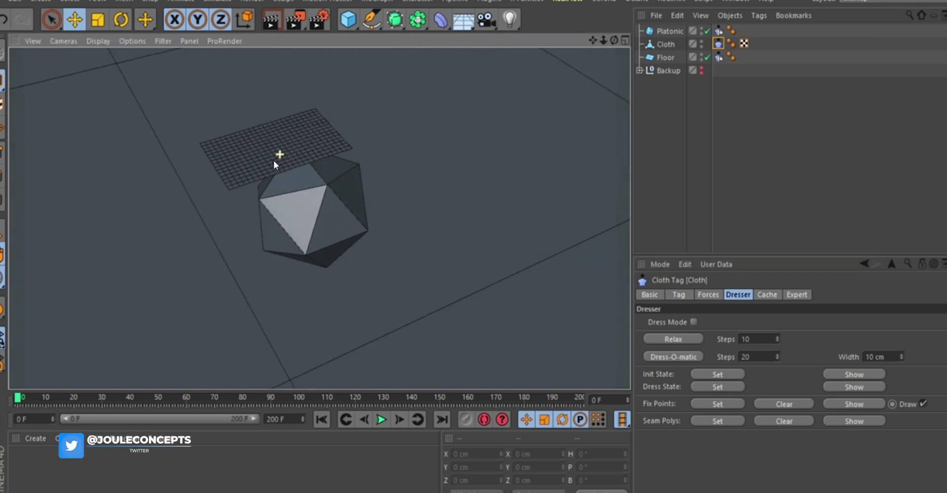
right_click_drag(287, 120, 270, 178, "alt")
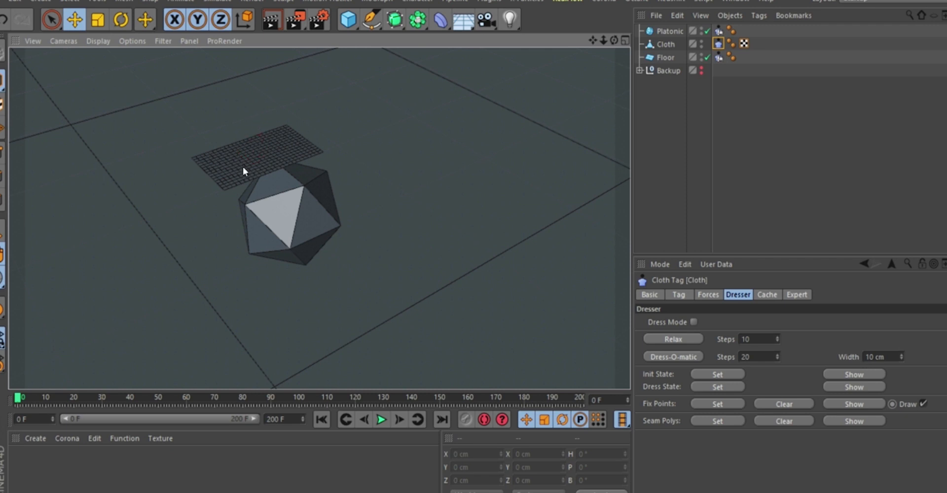
left_click_drag(243, 167, 266, 166, "alt")
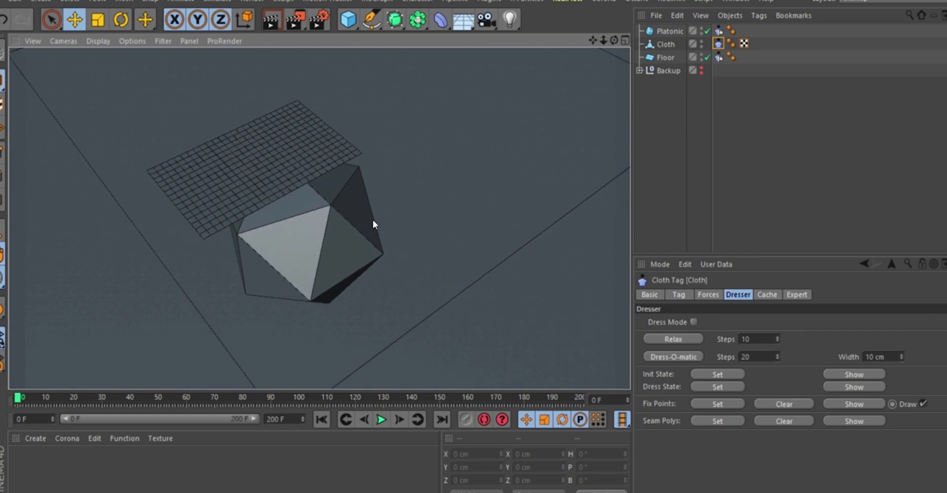
left_click_drag(373, 225, 232, 212, "alt")
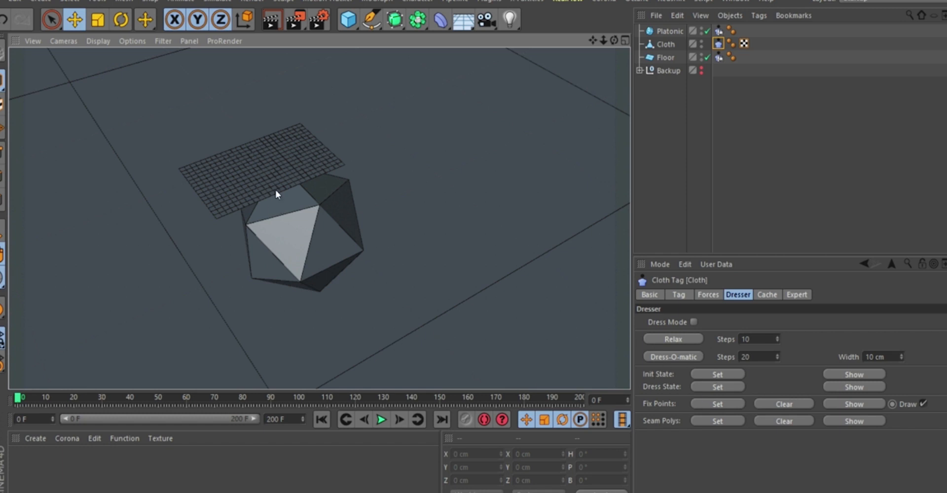
scroll(262, 176, "up", 3)
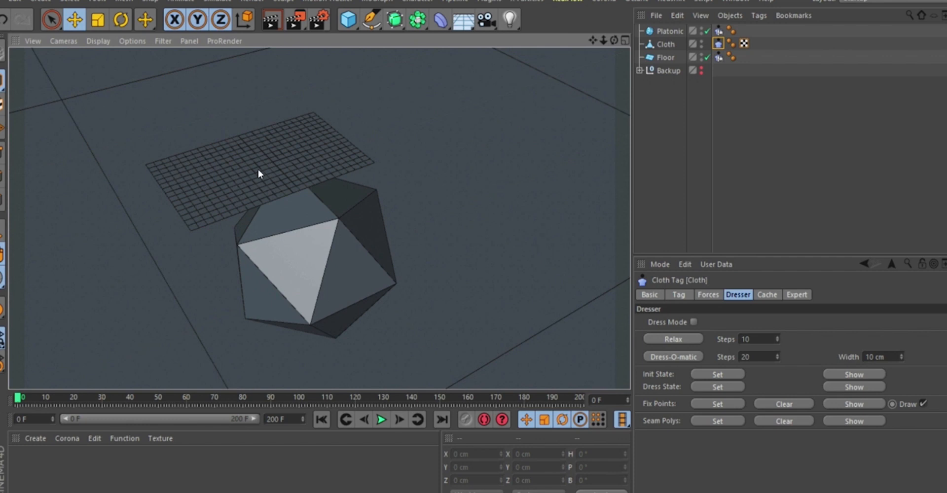
scroll(316, 217, "down", 3)
left_click_drag(326, 179, 345, 207, "alt")
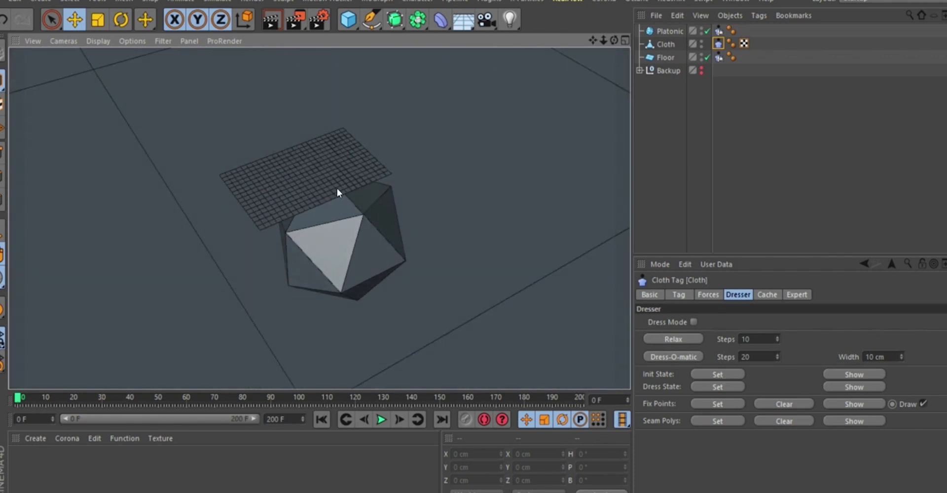
left_click_drag(351, 190, 323, 157, "alt")
left_click_drag(330, 232, 303, 164, "alt")
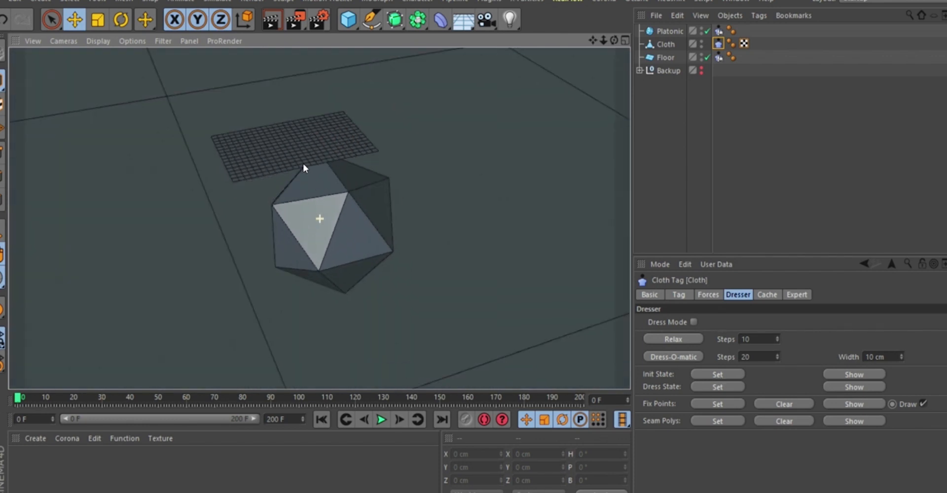
scroll(311, 164, "down", 5)
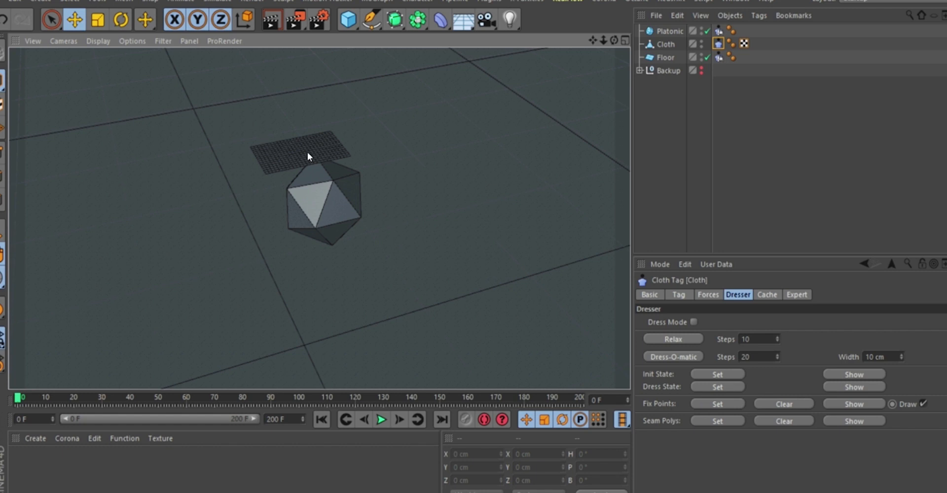
mouse_move(307, 152)
left_mouse_down("alt")
mouse_move(320, 156)
mouse_move(324, 109)
mouse_move(357, 134)
mouse_move(314, 103)
mouse_move(293, 102)
mouse_move(346, 117)
mouse_move(320, 99)
left_mouse_up("alt")
left_click_drag(172, 132, 215, 149, "alt")
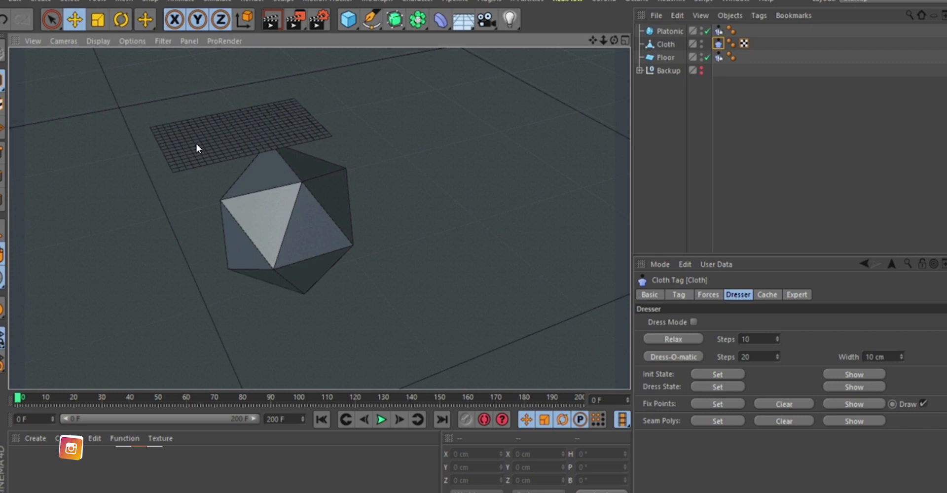
Switch the Cloth object to point editing and select points along its short edge with Rectangle Selection.
left_click(665, 44)
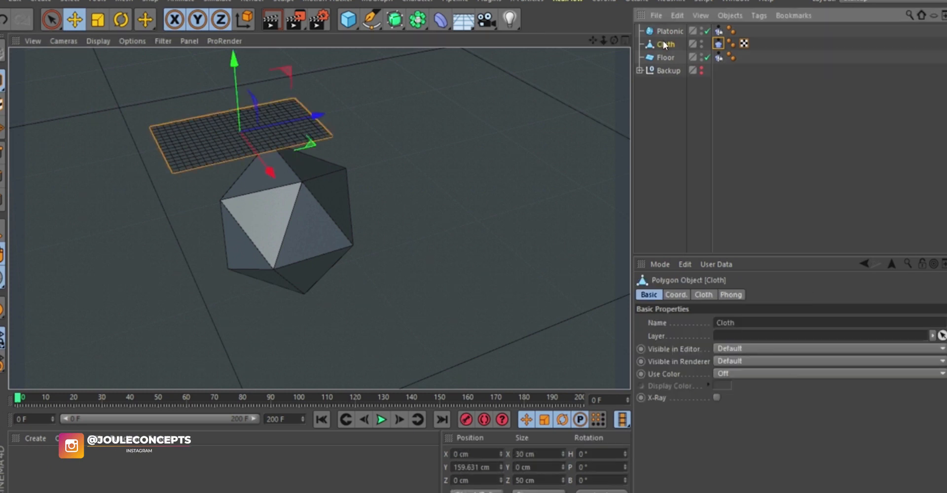
left_click(2, 152)
left_click_drag(187, 156, 167, 175, "alt")
right_click_drag(155, 130, 170, 191, "alt")
left_click_drag(199, 184, 193, 180, "alt")
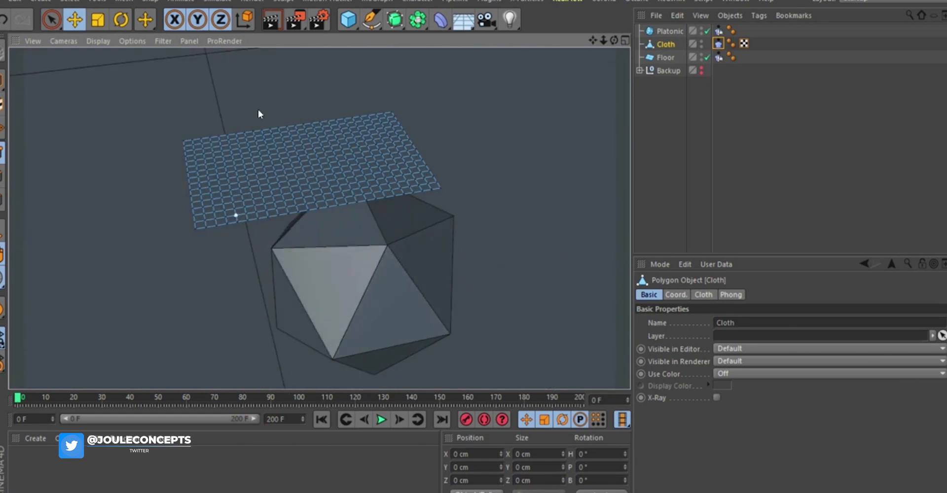
left_click_drag(51, 20, 94, 57)
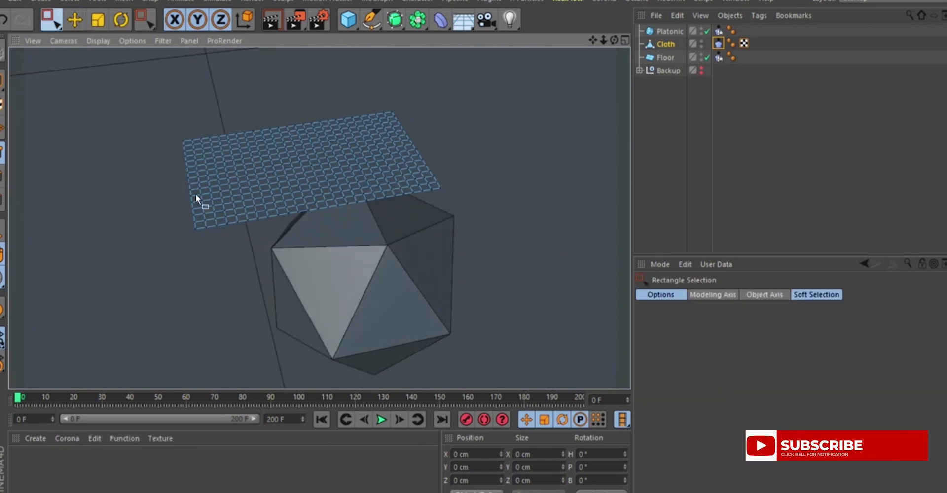
left_click_drag(176, 152, 161, 177)
Reselect the cloth's short edge with a rectangle so that the complete row of edge points is included.
left_click_drag(159, 165, 271, 280, "alt")
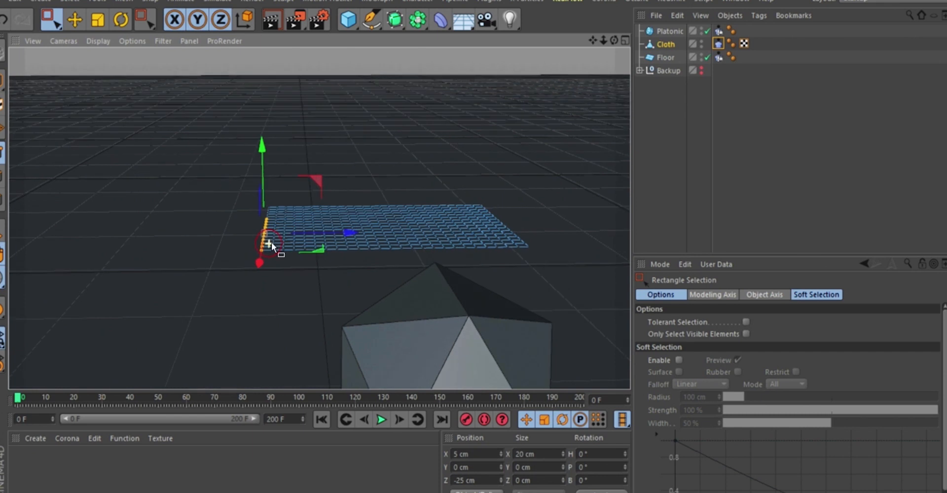
left_click_drag(272, 242, 274, 241, "alt")
left_click_drag(239, 190, 266, 267)
left_click_drag(273, 204, 330, 303, "alt")
right_click_drag(270, 214, 267, 349, "alt")
right_click_drag(349, 350, 339, 202, "alt")
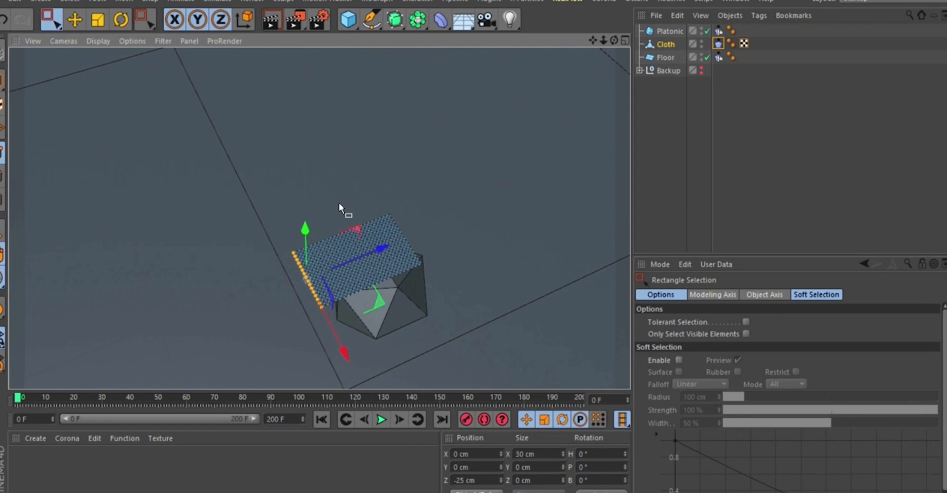
mouse_move(339, 203)
left_mouse_down("alt")
mouse_move(303, 200)
mouse_move(260, 220)
mouse_move(254, 174)
mouse_move(385, 213)
mouse_move(345, 174)
mouse_move(513, 174)
left_mouse_up("alt")
scroll(252, 158, "down", 8)
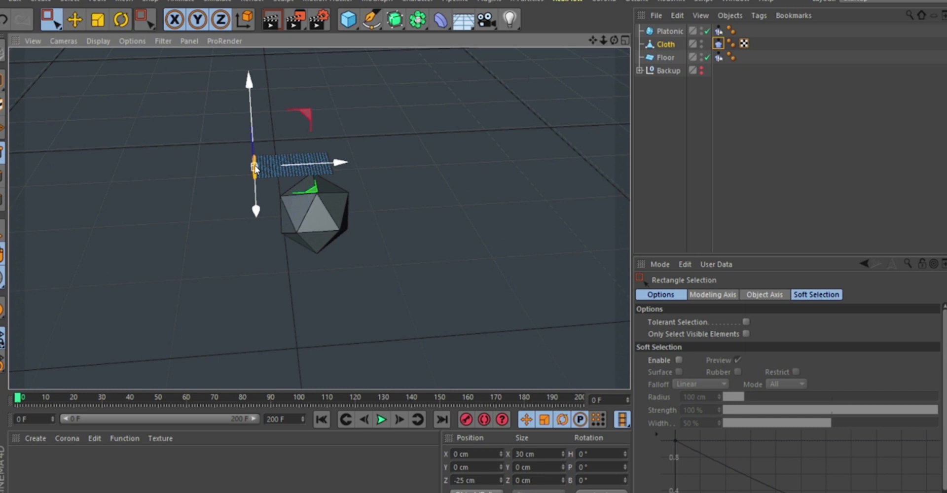
scroll(254, 161, "up", 2)
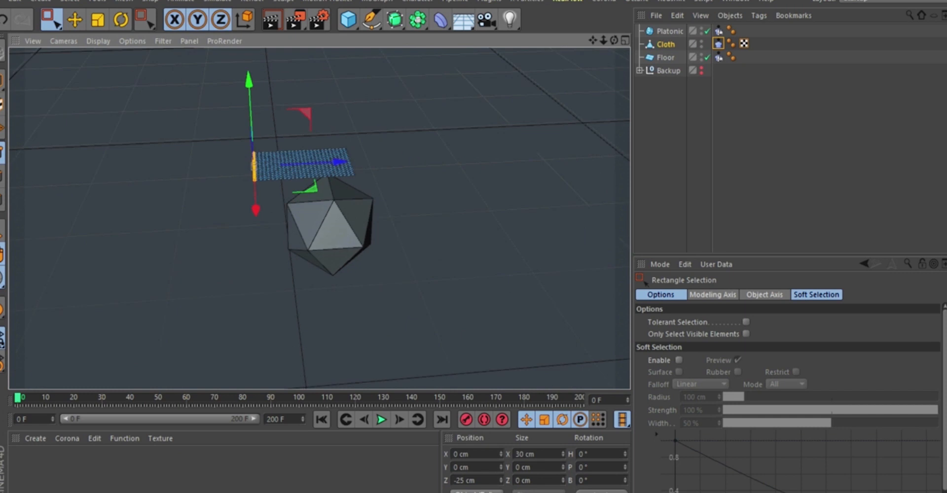
Return to Model mode and set the selected edge points as fix points in the cloth tag's Dresser settings.
left_click(2, 80)
left_click_drag(266, 177, 287, 186, "alt")
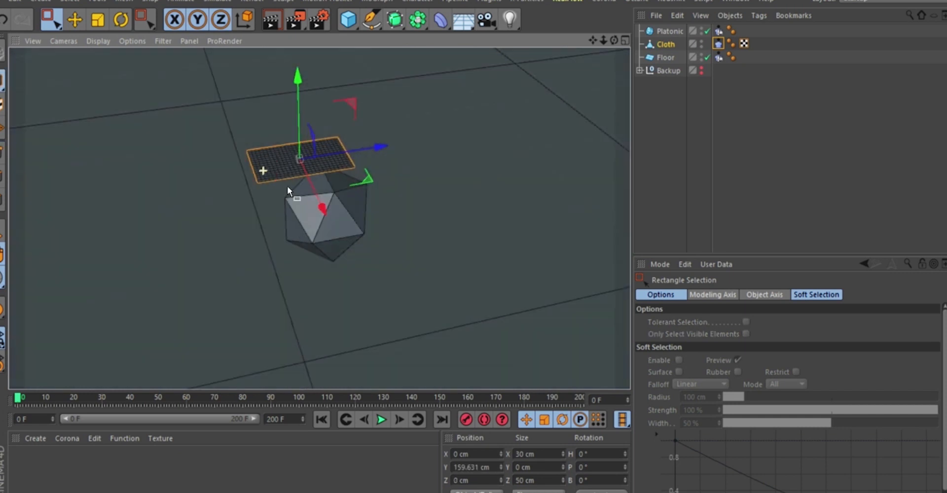
left_click(718, 44)
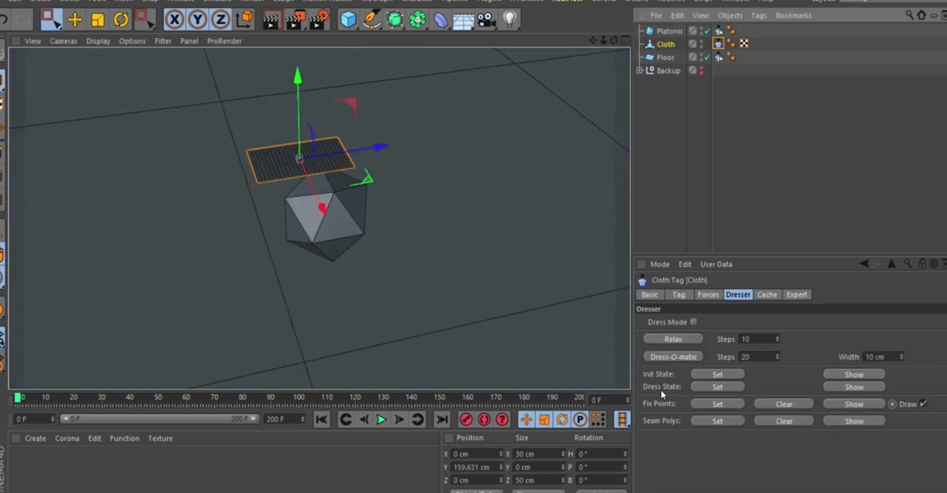
left_click(708, 406)
right_click_drag(243, 150, 239, 81, "alt")
right_click_drag(270, 166, 277, 209, "alt")
mouse_move(295, 212)
left_mouse_down("alt")
mouse_move(280, 218)
mouse_move(287, 215)
left_mouse_up("alt")
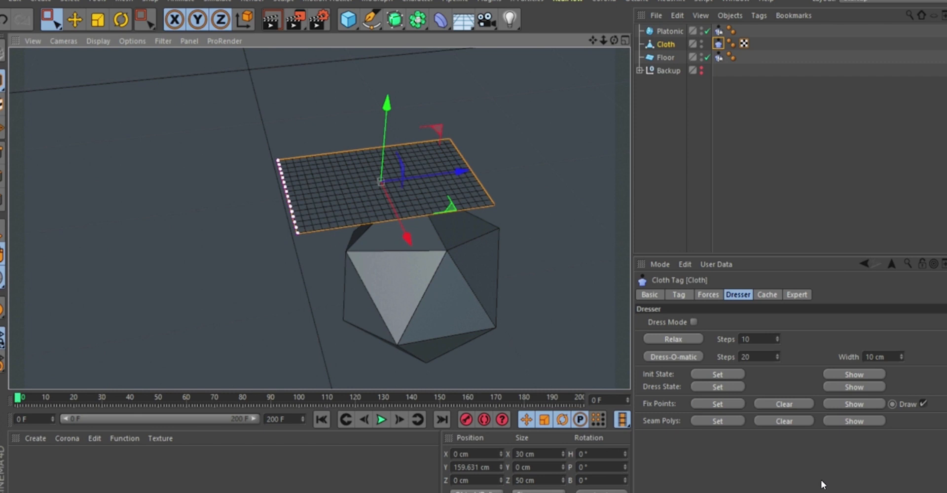
Clear the cloth's fix points and set them again on the selected edge points, returning to Model mode.
left_click(783, 405)
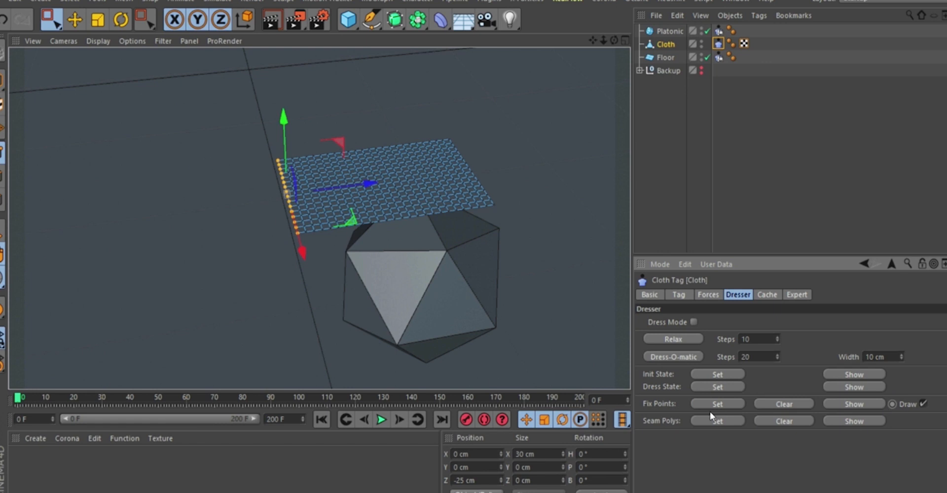
left_click(720, 404)
scroll(297, 194, "up", 3)
scroll(277, 193, "up", 1)
scroll(287, 223, "down", 2)
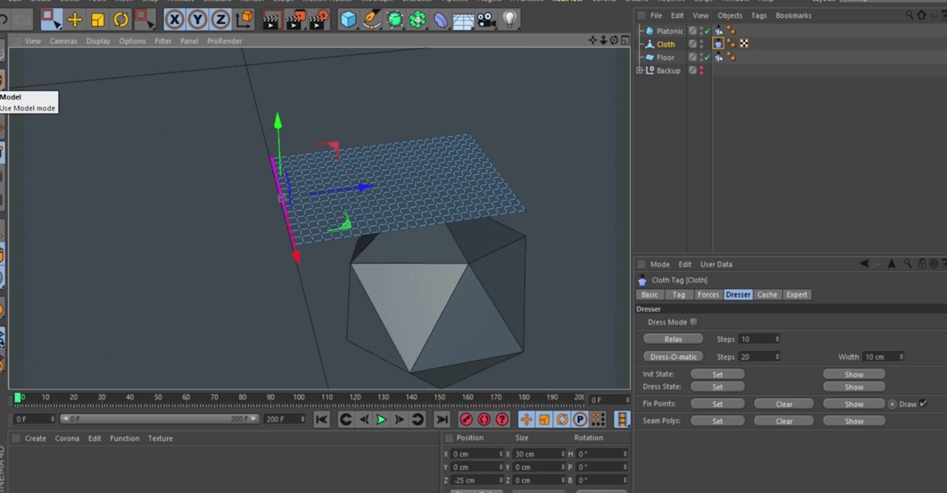
left_click(3, 81)
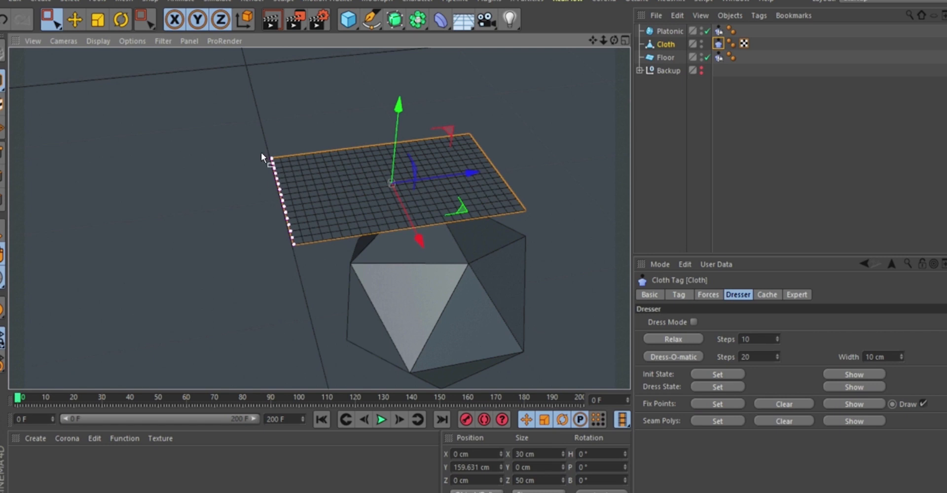
Toggle the drawing of the fix points off and on, and show which cloth points are fixed.
left_click(923, 404)
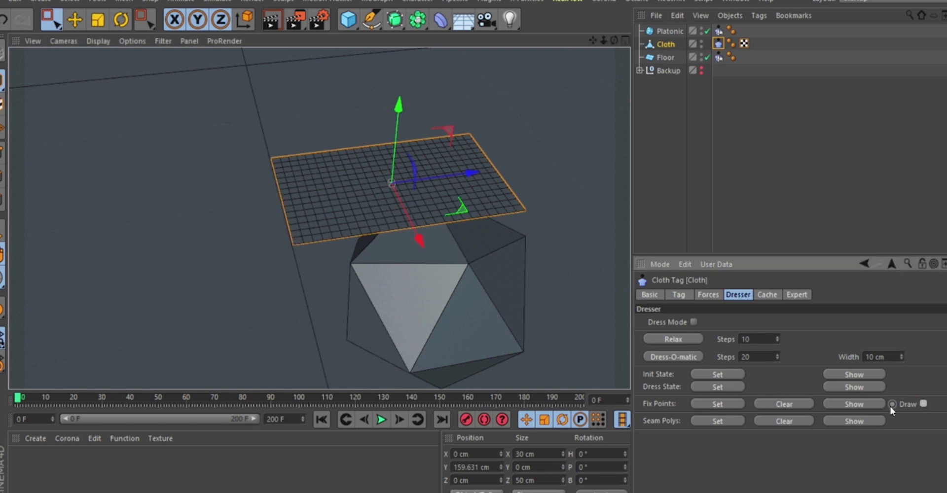
left_click(924, 404)
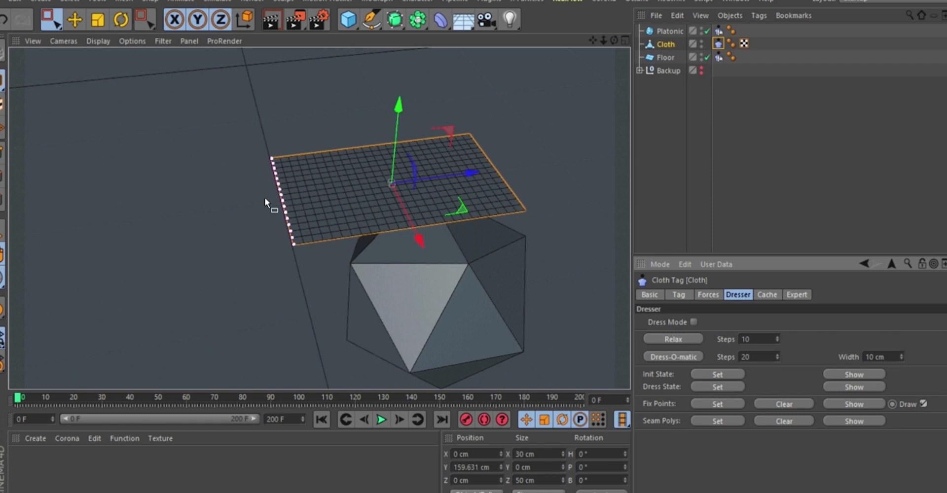
left_click(866, 405)
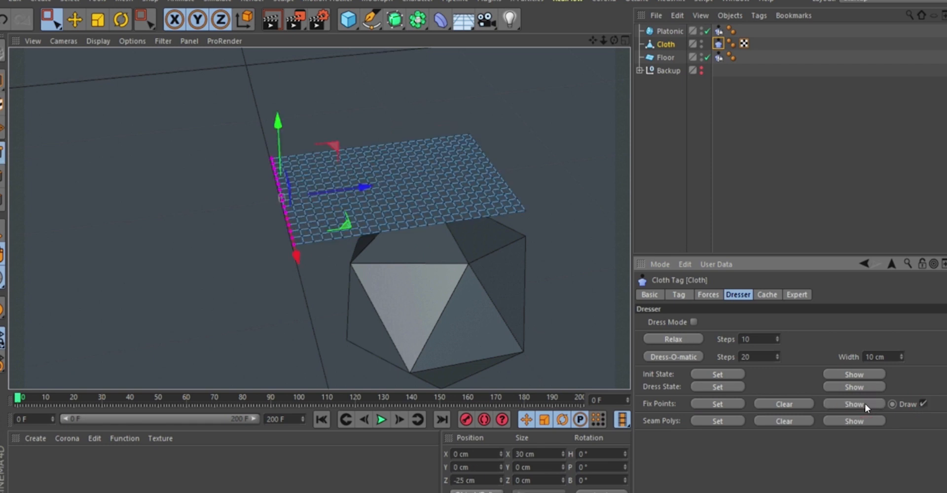
left_click(2, 82)
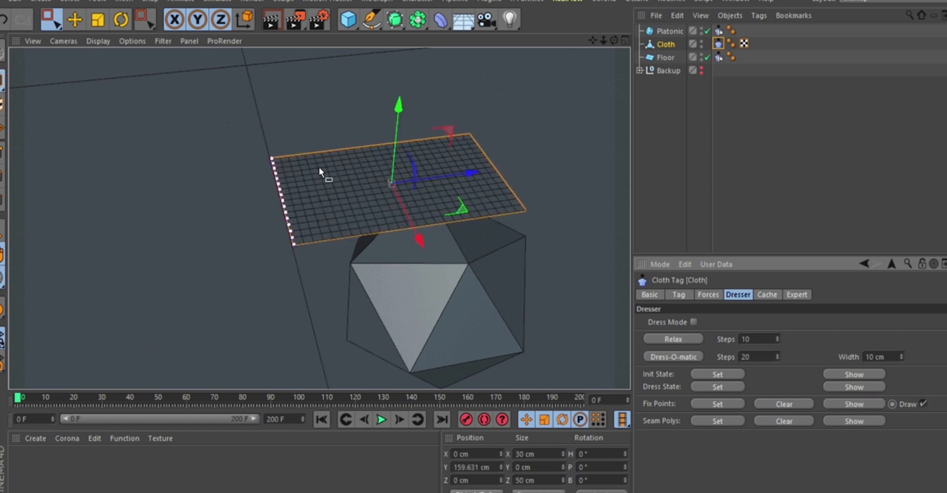
Play the cloth simulation and examine how the cloth with its fixed edge falls over the platonic solid.
left_click_drag(324, 196, 287, 177, "alt")
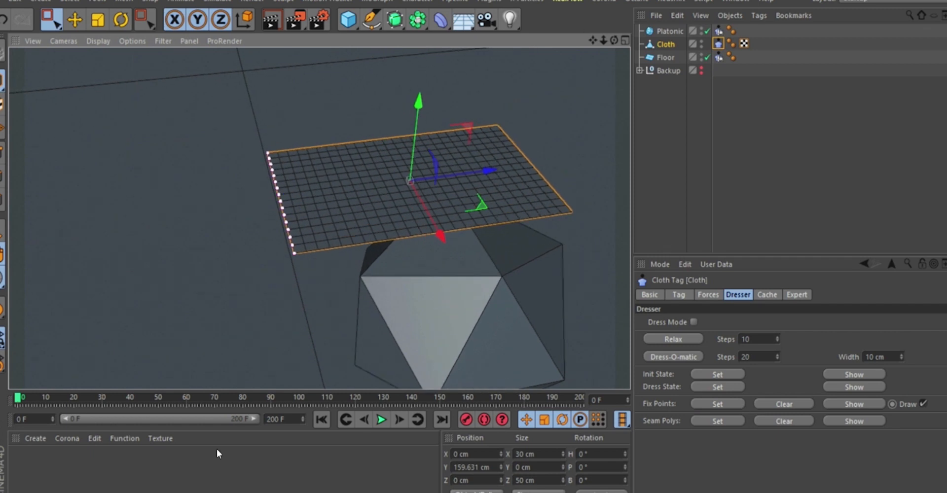
left_click(381, 419)
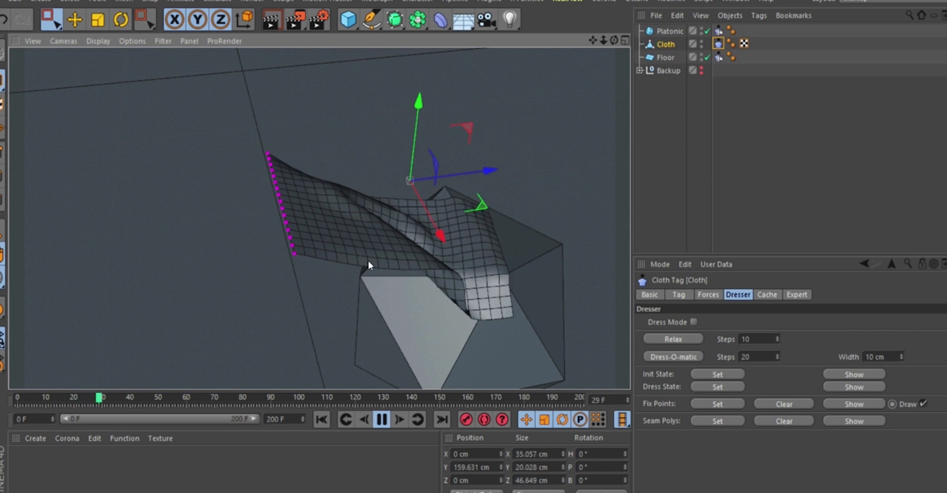
left_click_drag(399, 242, 360, 203, "alt")
scroll(342, 256, "up", 5)
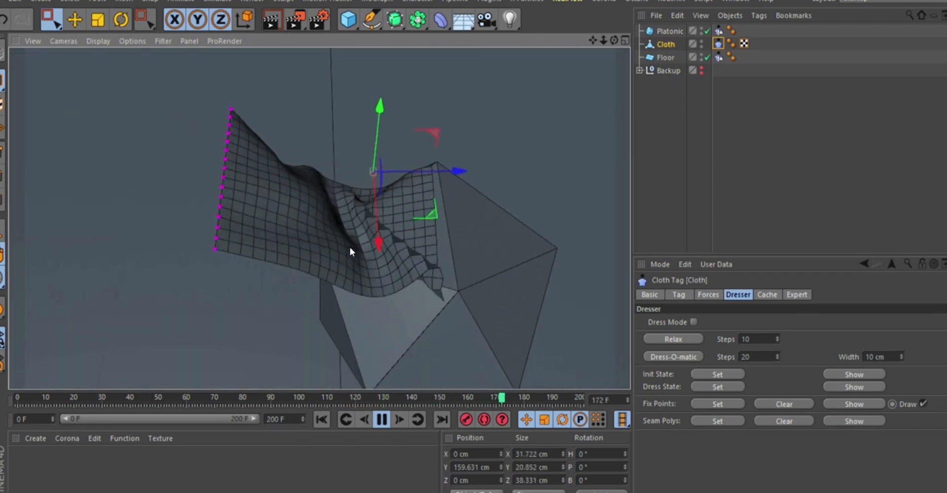
Set the cloth tag's Wind Direction Z to 30 cm and Wind Strength to 30.
left_click(713, 296)
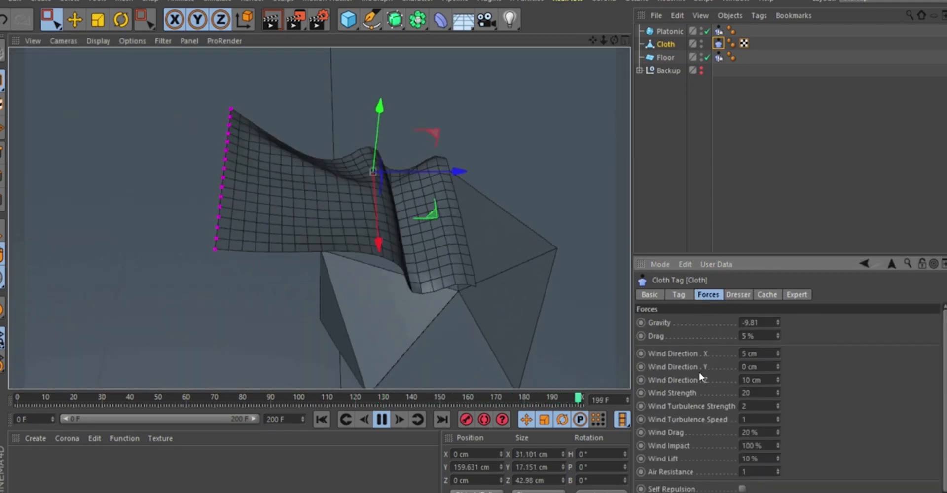
left_click(763, 381)
left_click_drag(735, 380, 712, 383)
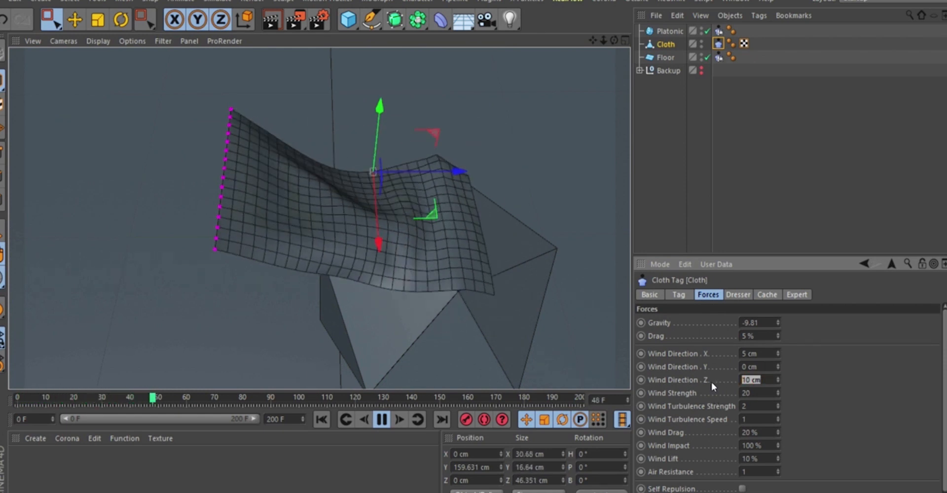
type("30")
key("Return")
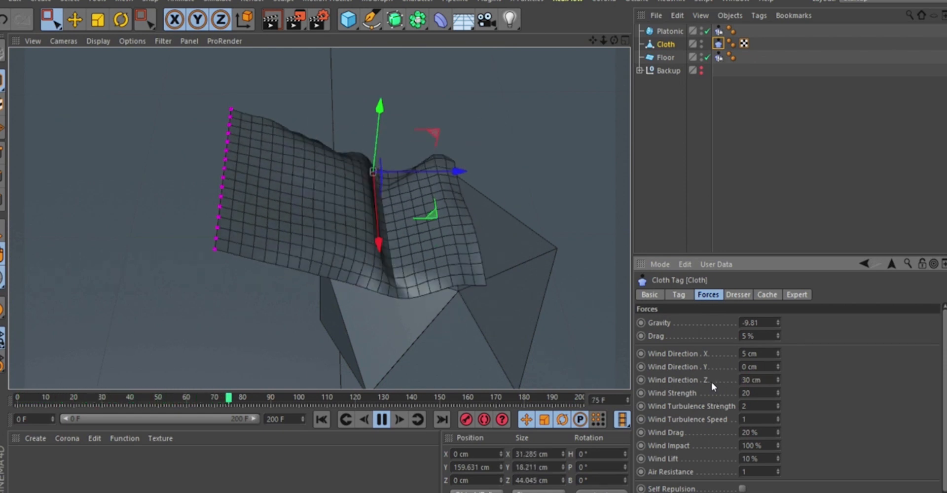
left_click_drag(758, 396, 729, 410)
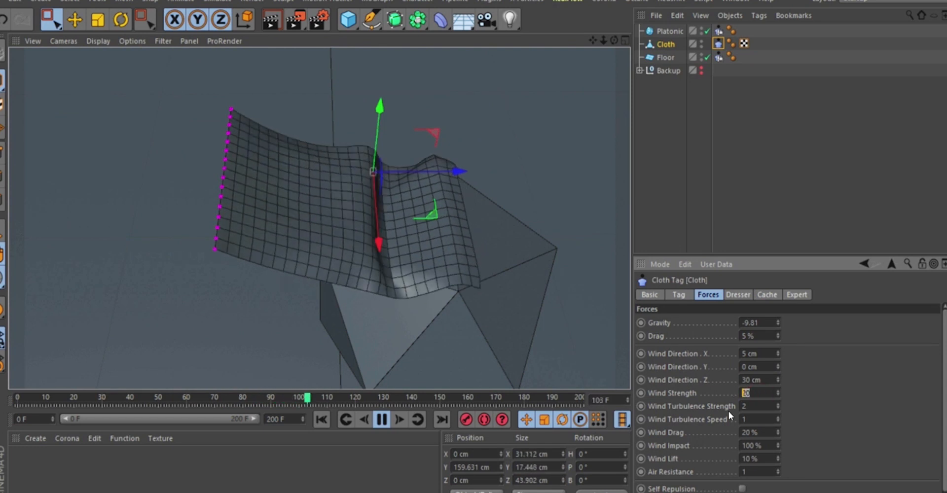
type("30")
key("Return")
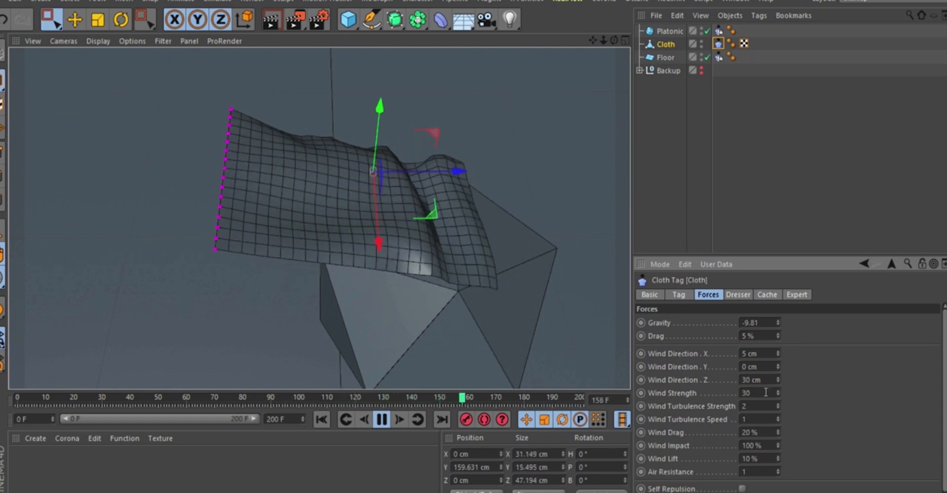
Set the cloth tag's Wind Turbulence Strength to 5 and its Wind Turbulence Speed to 5 while the simulation plays.
left_click_drag(746, 406, 715, 410)
type("5")
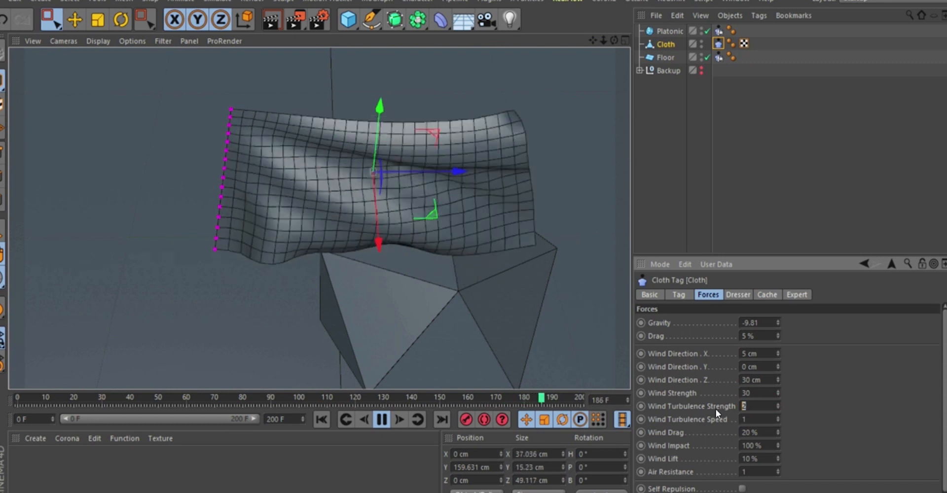
key("Return")
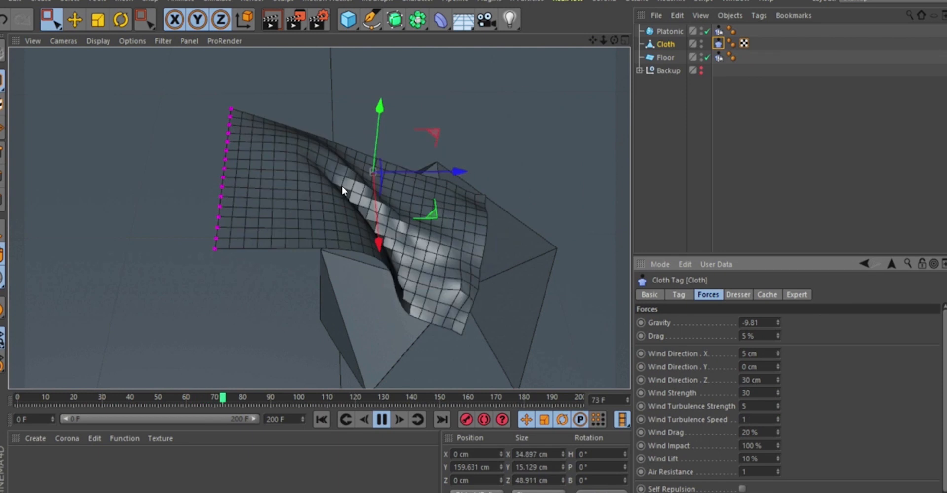
left_click_drag(352, 179, 393, 206, "alt")
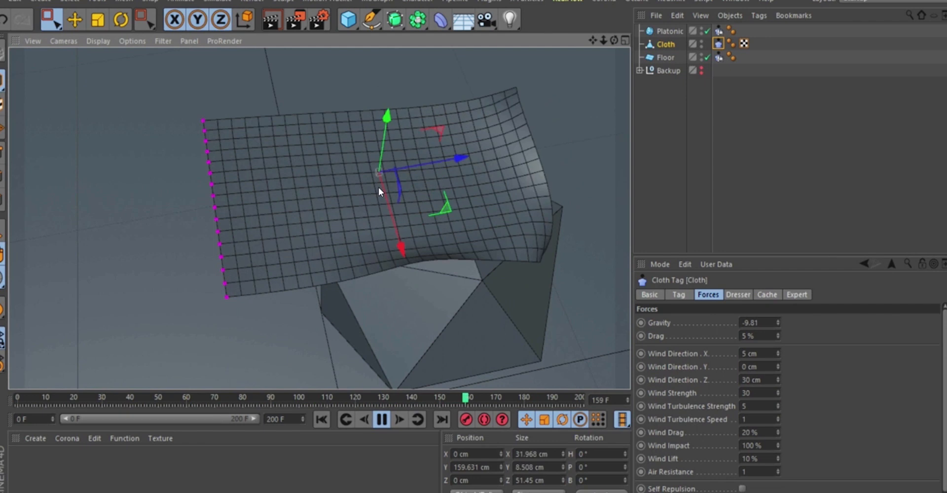
left_click(754, 420)
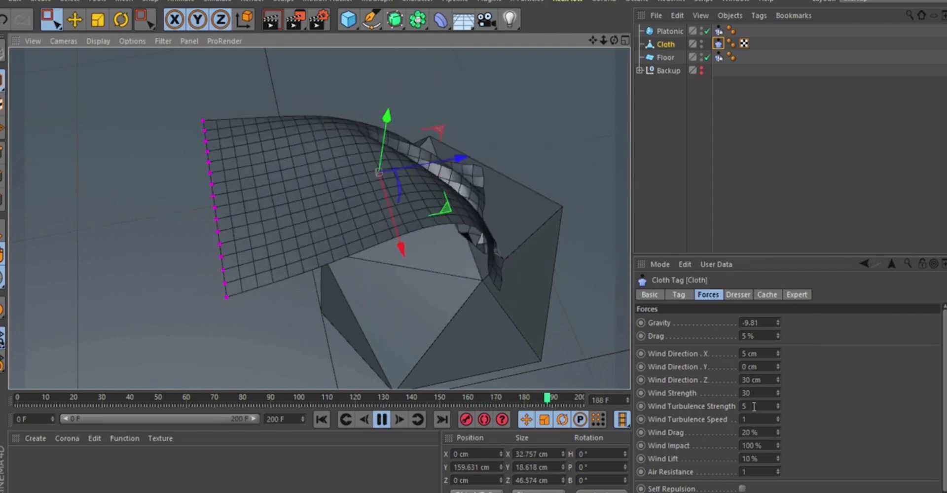
type("5")
key("Return")
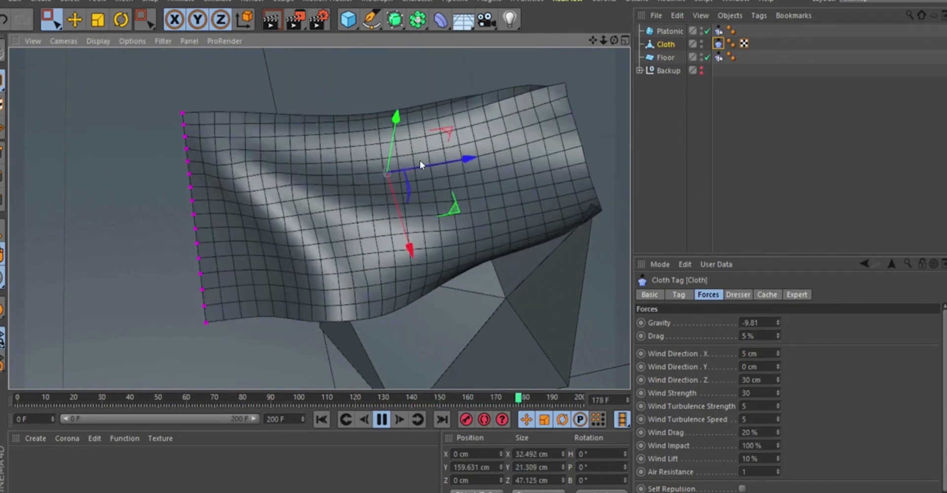
Try a Wind Turbulence Speed of 0 with the Wind Turbulence Strength set first to 0 and then to 2.
left_click(760, 419)
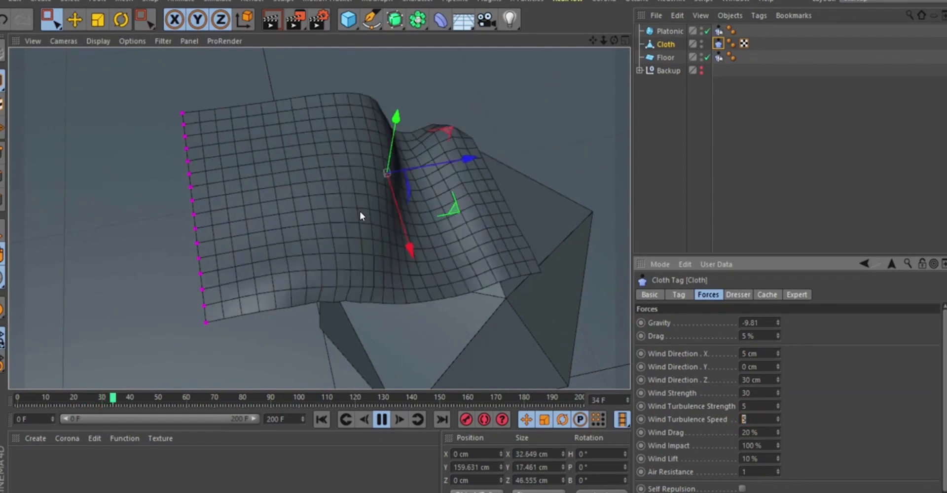
key("Return")
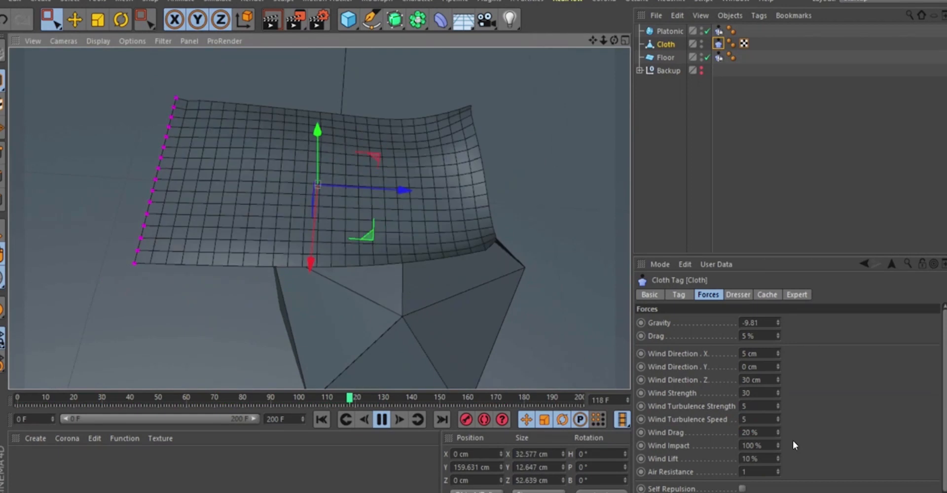
type("0")
key("Return")
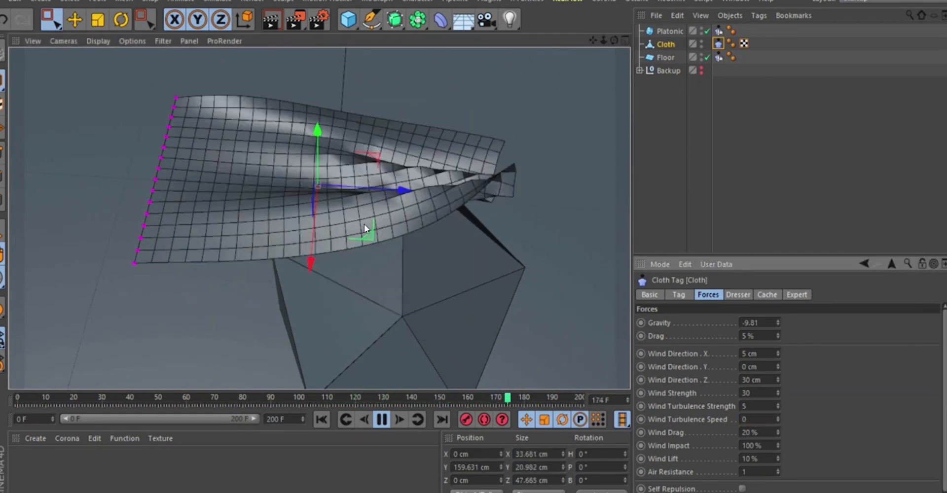
double_click(749, 406)
type("0")
key("Return")
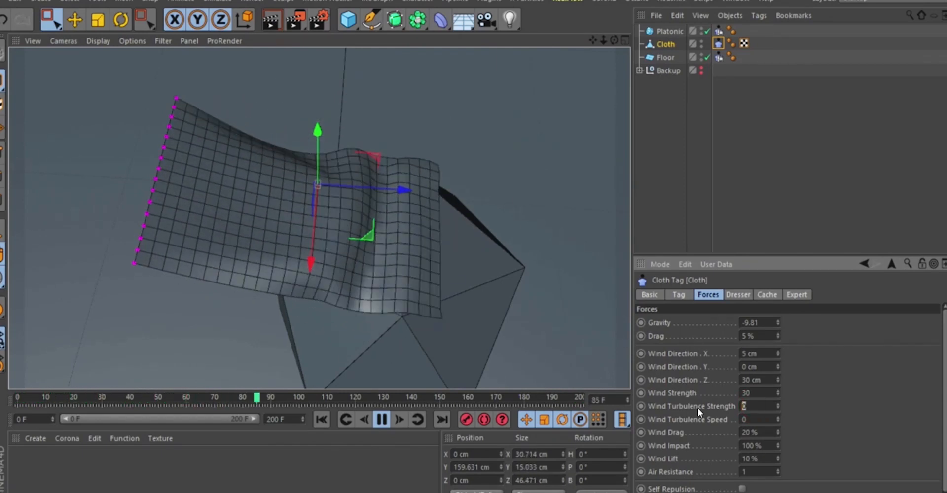
key("Return")
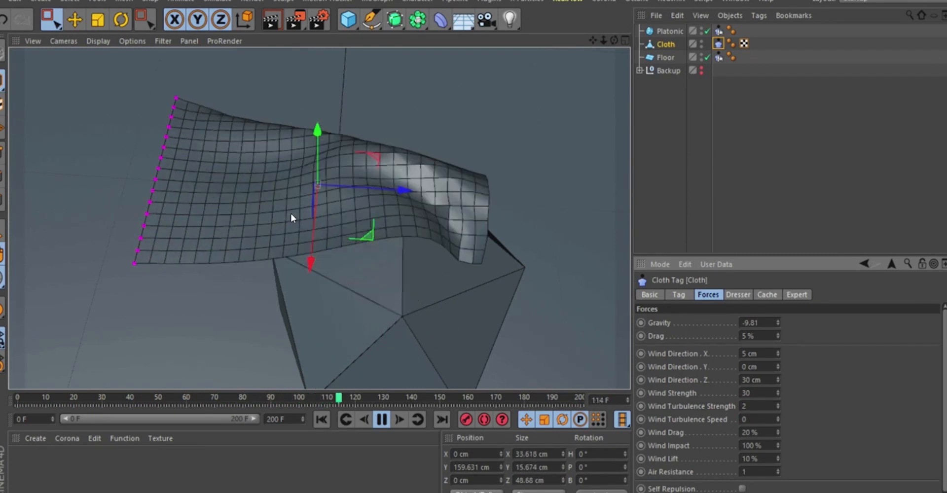
Set the cloth's Wind Turbulence Speed to 0.5 and its Wind Turbulence Strength to 1.
mouse_move(336, 214)
left_mouse_down("alt")
mouse_move(194, 182)
mouse_move(368, 185)
mouse_move(439, 222)
left_mouse_up("alt")
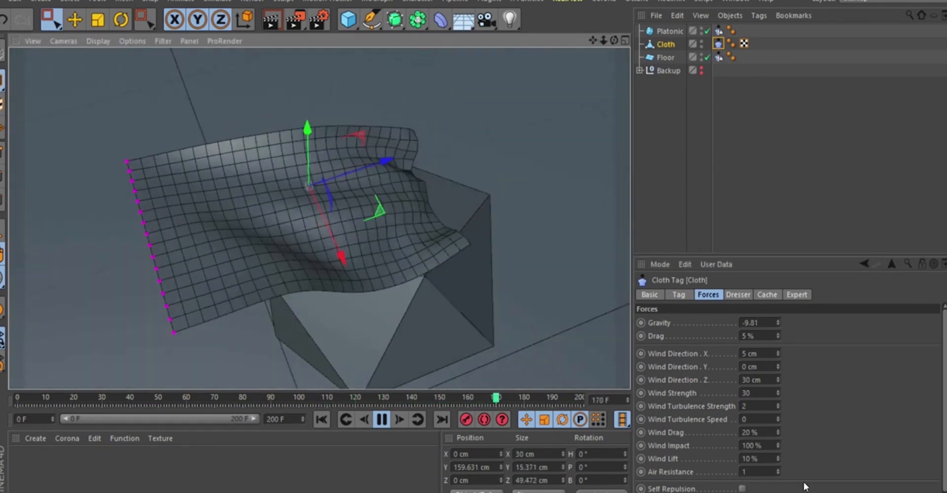
left_click_drag(750, 420, 718, 434)
type("0.5")
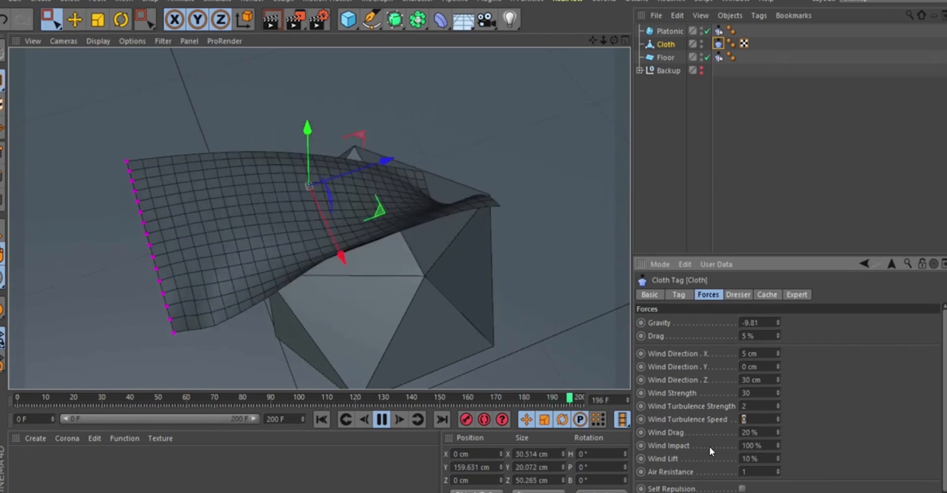
key("Return")
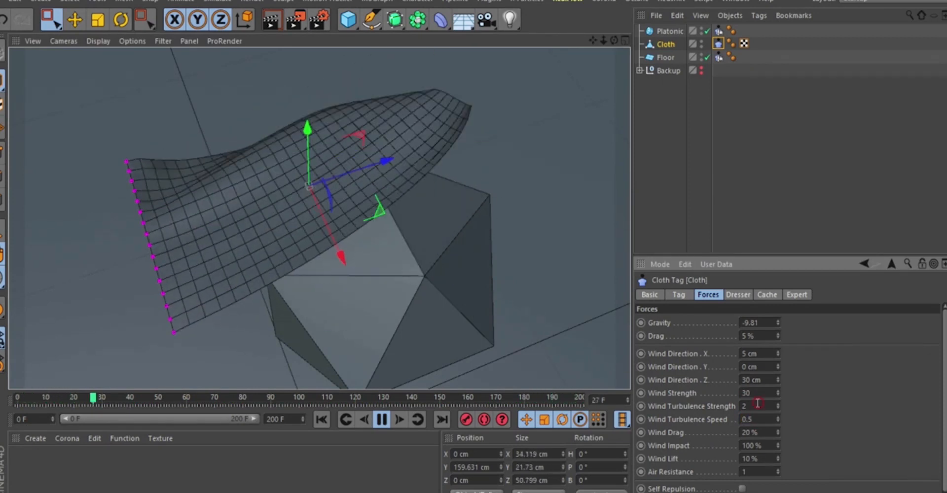
left_click_drag(756, 406, 730, 413)
type("1")
key("Return")
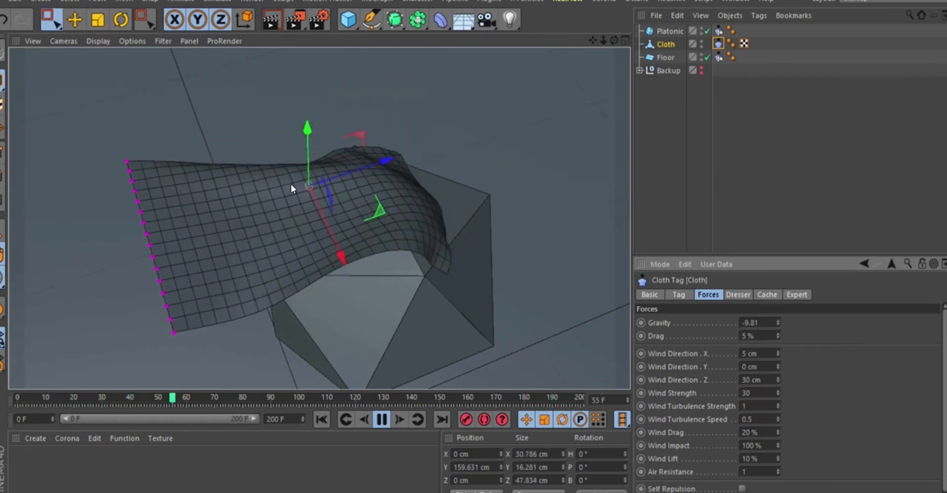
Open the cloth tag's Dresser settings, stop the running simulation and return to the first frame.
left_click_drag(223, 196, 202, 207, "alt")
left_click(739, 297)
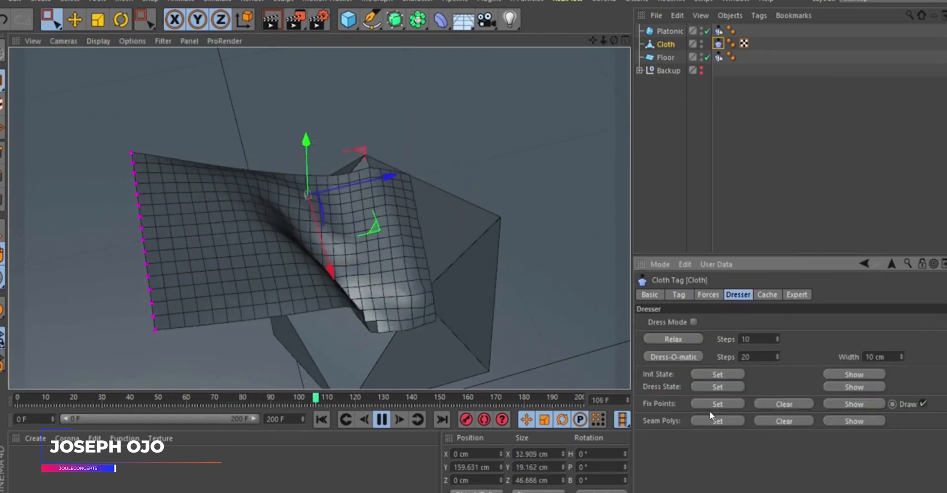
left_click_drag(340, 295, 249, 256, "alt")
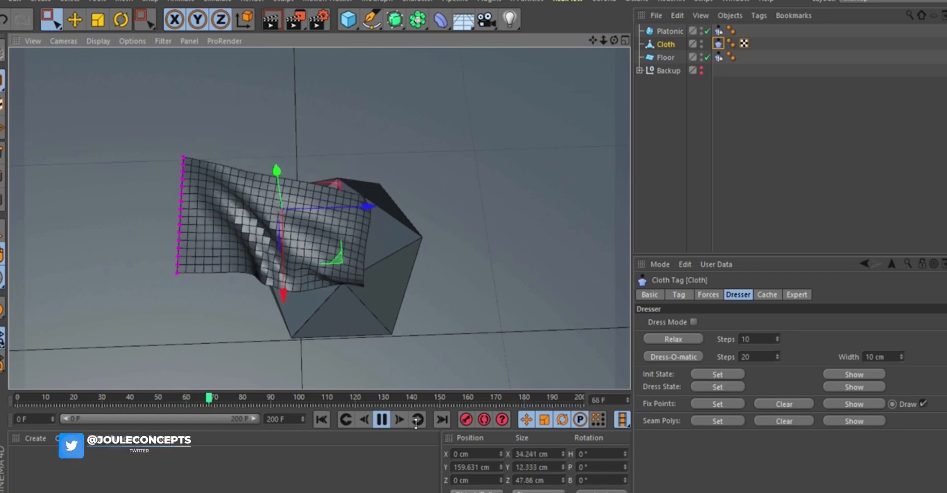
left_click(382, 420)
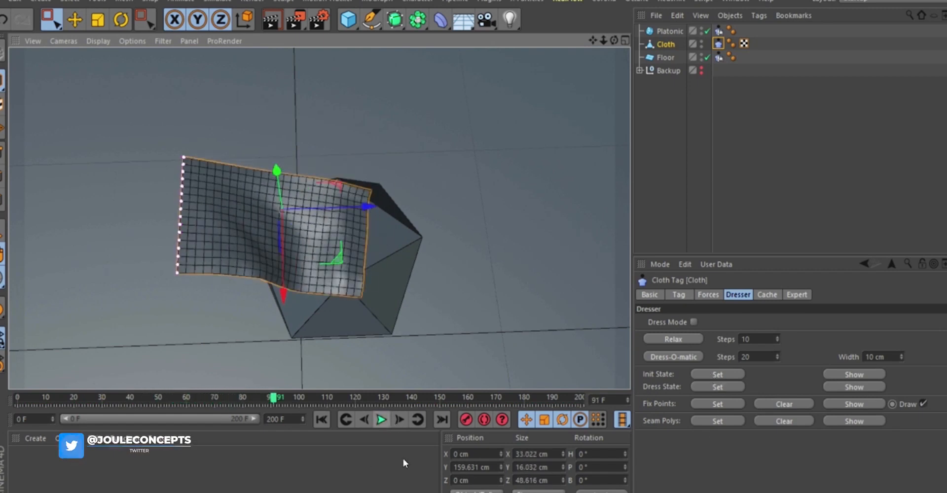
left_click_drag(251, 206, 312, 141, "alt")
left_click(321, 420)
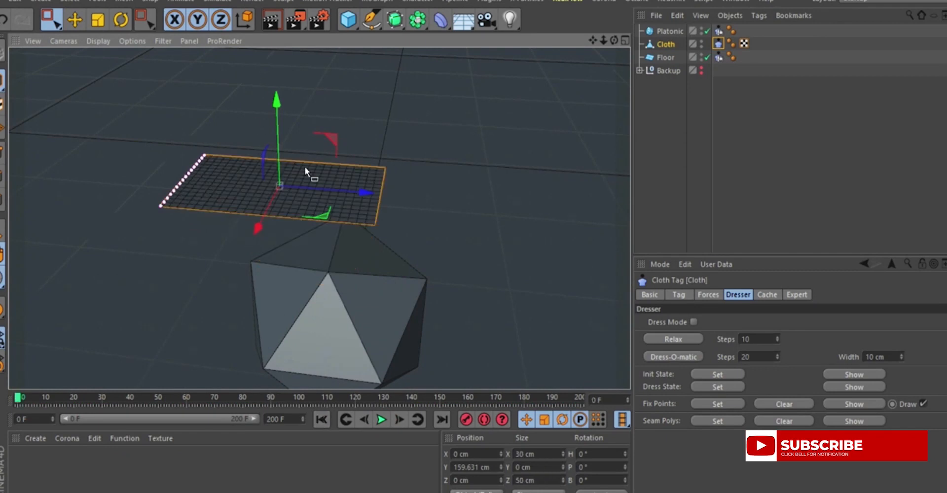
Run the cloth simulation to frame 71 and stop it with the cloth draped over the platonic solid.
left_click(382, 421)
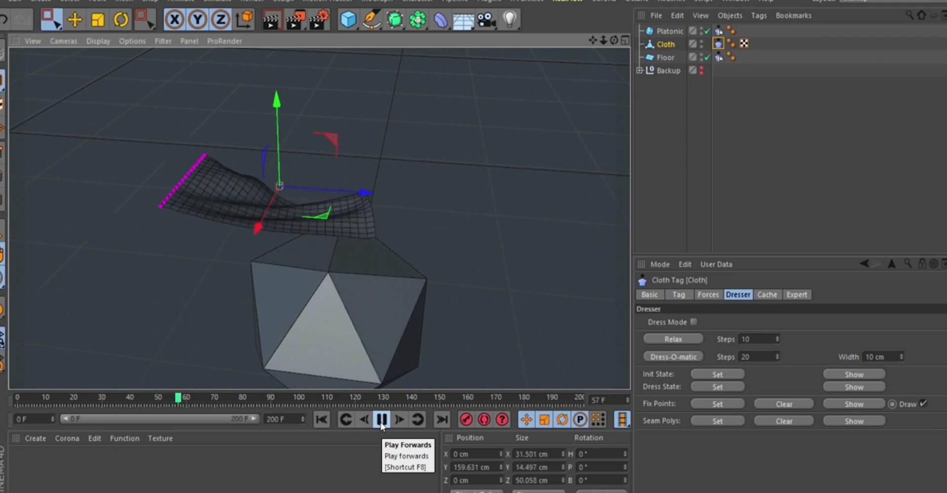
left_click(381, 420)
left_click_drag(237, 163, 357, 365, "alt")
left_click(382, 421)
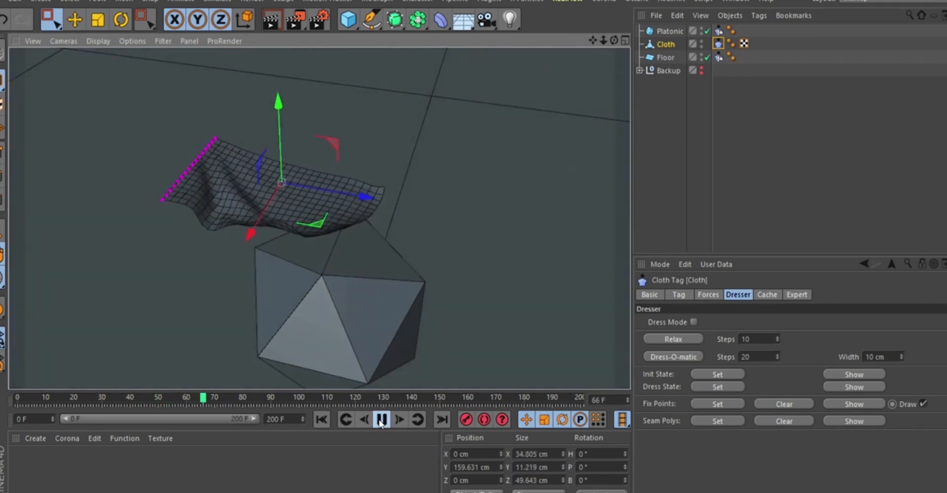
left_click(381, 420)
Inspect the draped cloth up close and set its current shape as the Init State.
left_click_drag(322, 209, 277, 203, "alt")
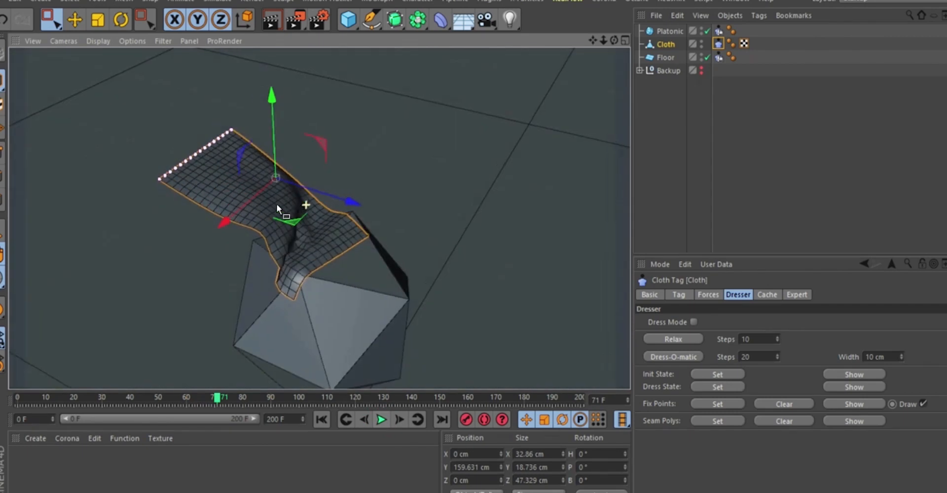
right_click_drag(298, 233, 301, 262, "alt")
left_click_drag(303, 254, 312, 262, "alt")
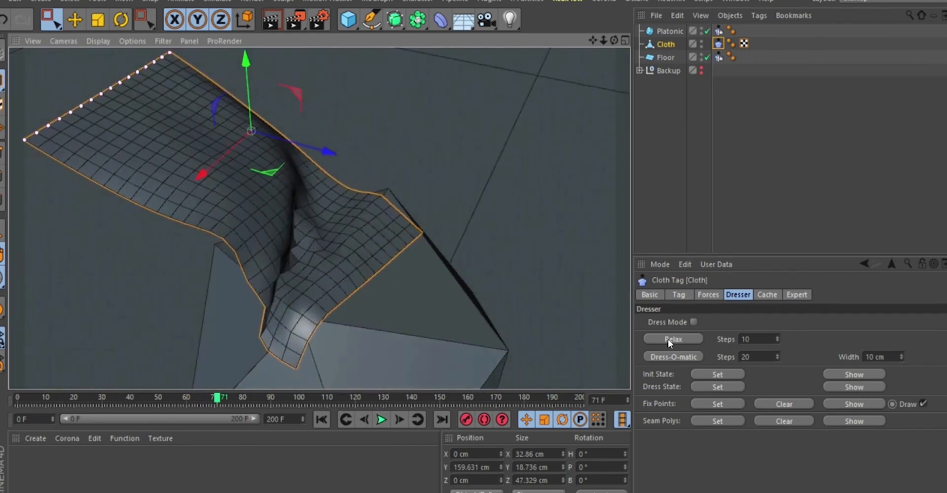
left_click(711, 376)
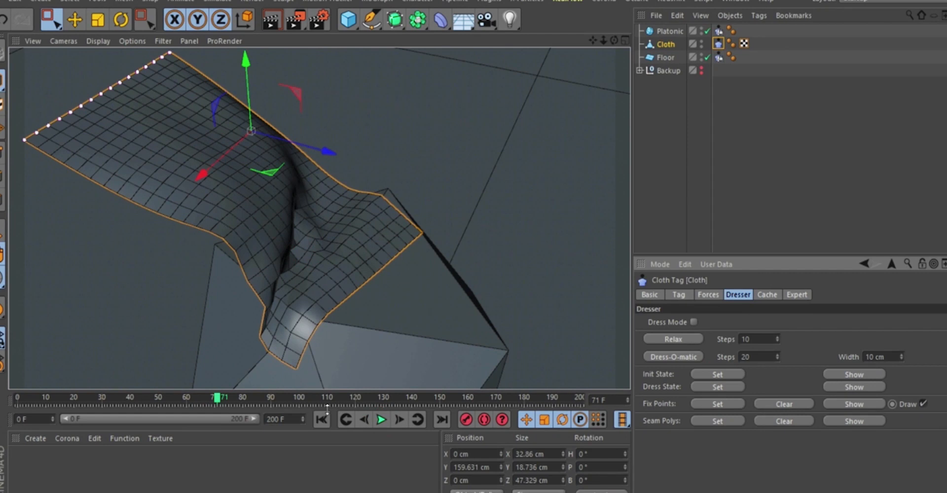
Return to the first frame, play the simulation to check the cloth's new initial state, and rewind it again.
left_click(322, 420)
left_click_drag(306, 192, 299, 246, "alt")
scroll(300, 245, "down", 5)
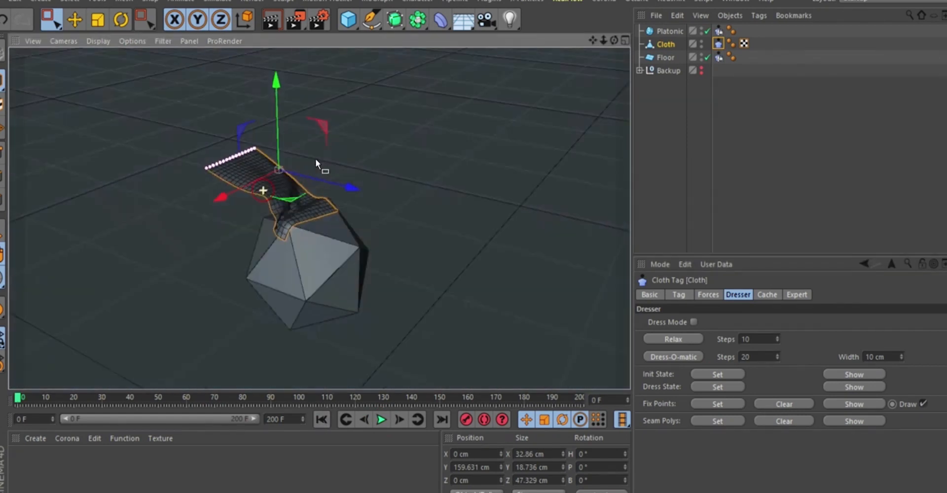
left_click_drag(316, 159, 304, 206, "alt")
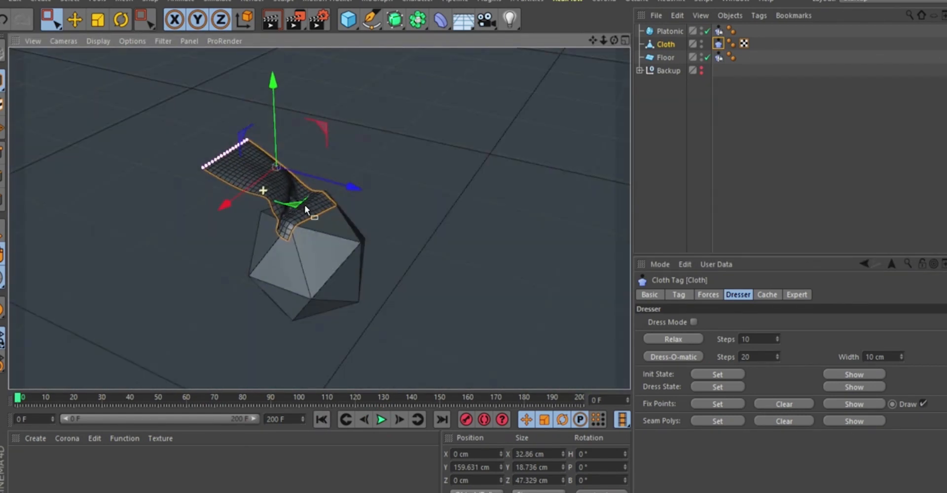
left_click(382, 420)
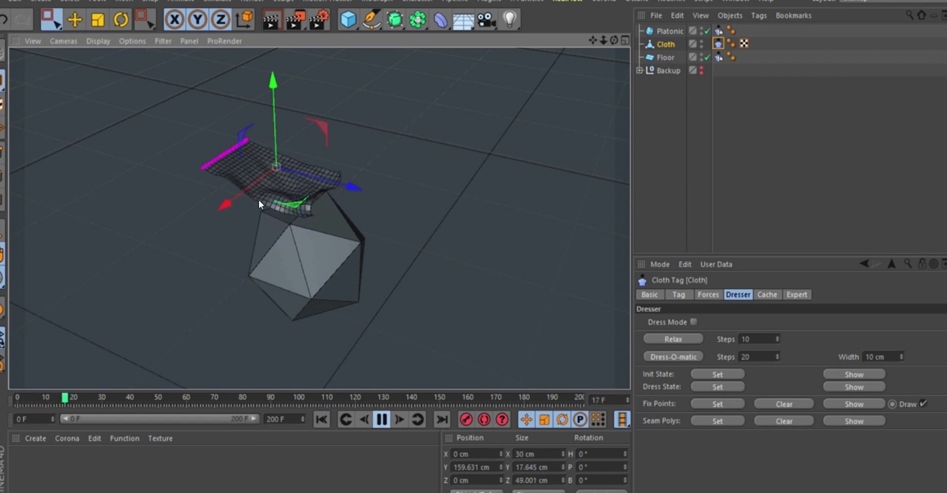
left_click(381, 420)
left_click(322, 420)
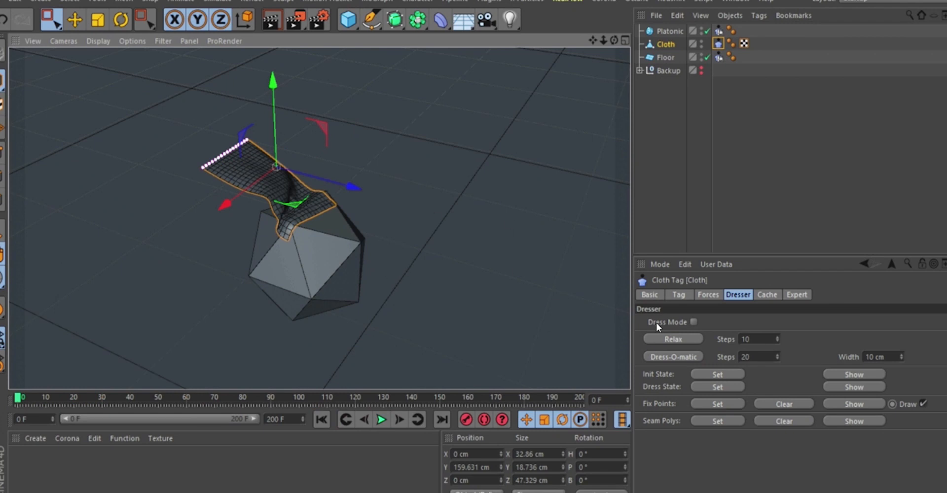
Add a cube primitive to the scene with the cloth and the platonic solid.
left_click_drag(247, 182, 267, 212, "alt")
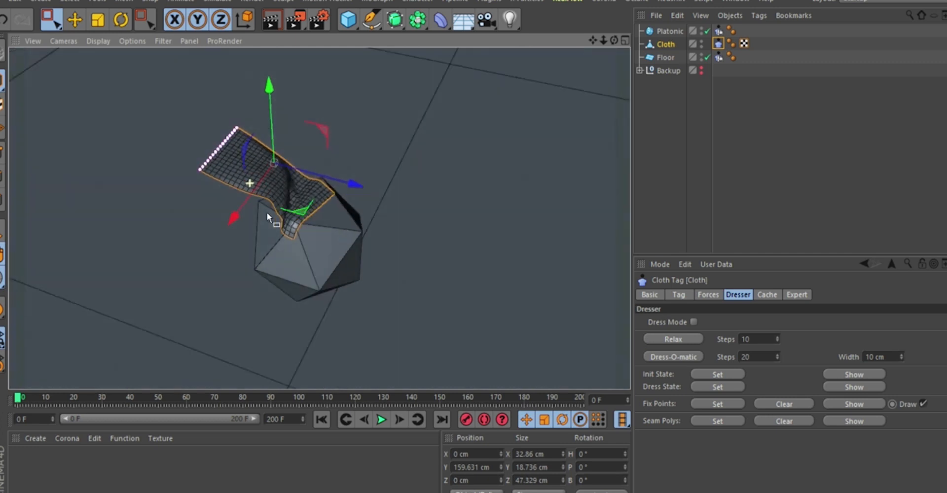
left_click_drag(275, 173, 272, 160, "alt")
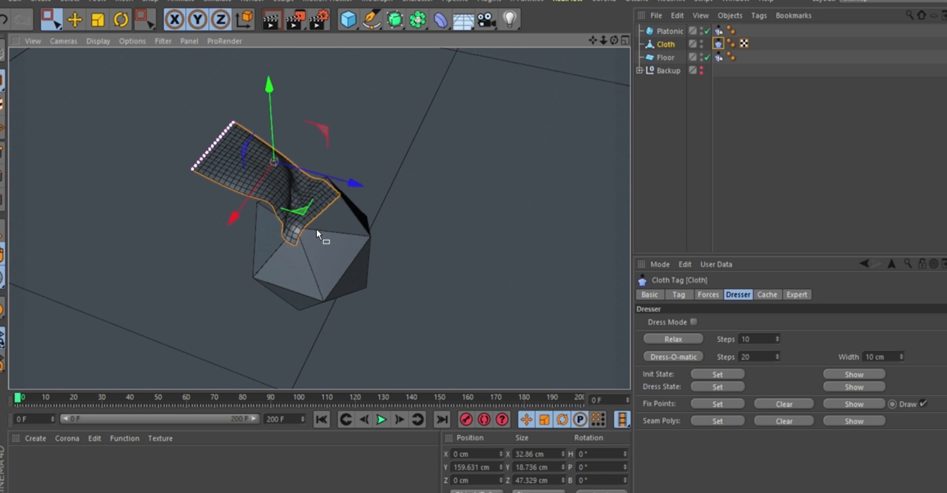
left_click_drag(316, 229, 570, 84, "alt")
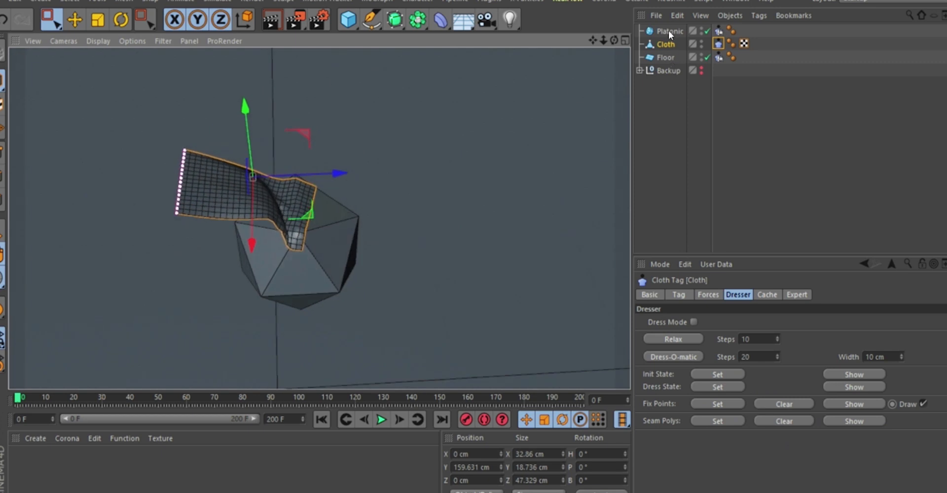
left_click(349, 23)
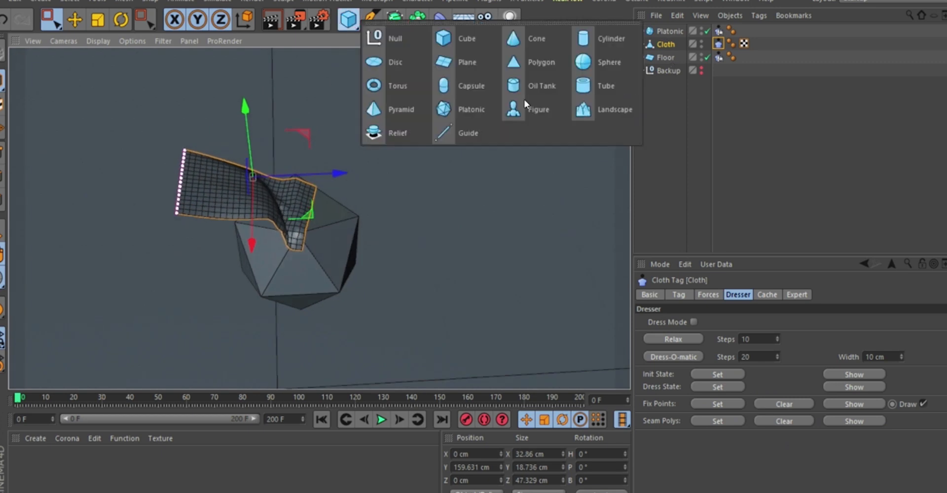
left_click(462, 40)
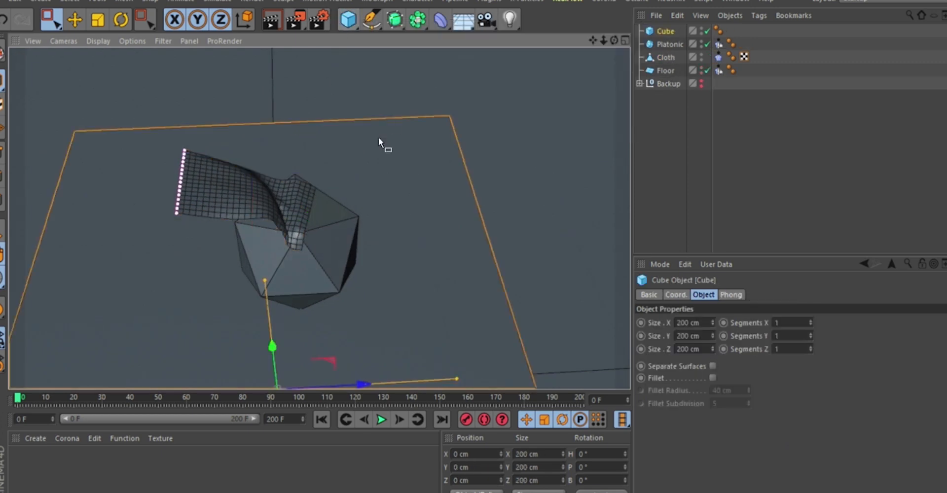
Resize the cube to about 141 cm in X and 33 cm in Y, and move it to about -34 cm in X and 46 cm in Y.
scroll(365, 144, "down", 6)
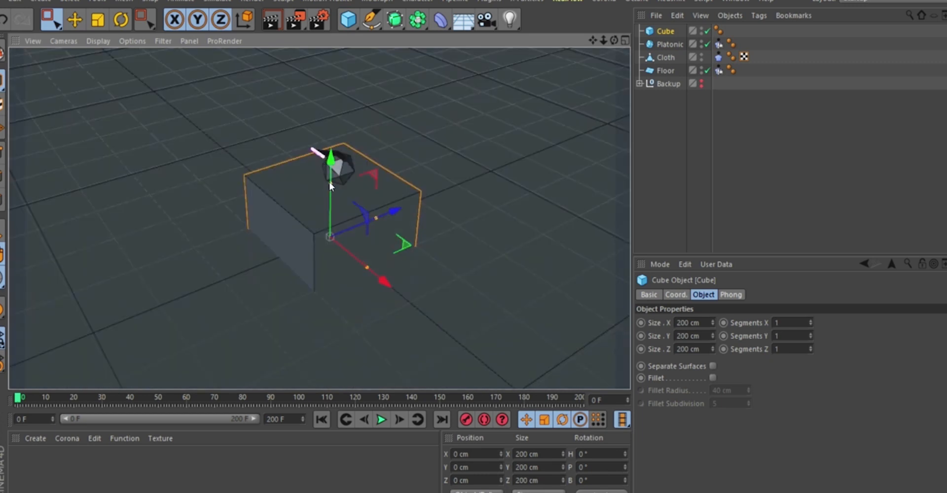
left_click_drag(330, 182, 330, 224)
left_click_drag(364, 256, 341, 245)
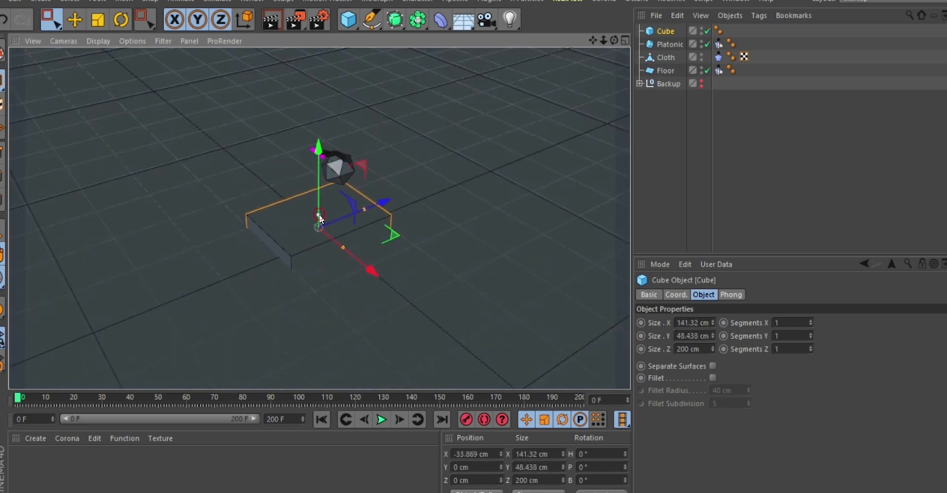
left_click_drag(319, 216, 322, 219)
left_click_drag(320, 165, 320, 141)
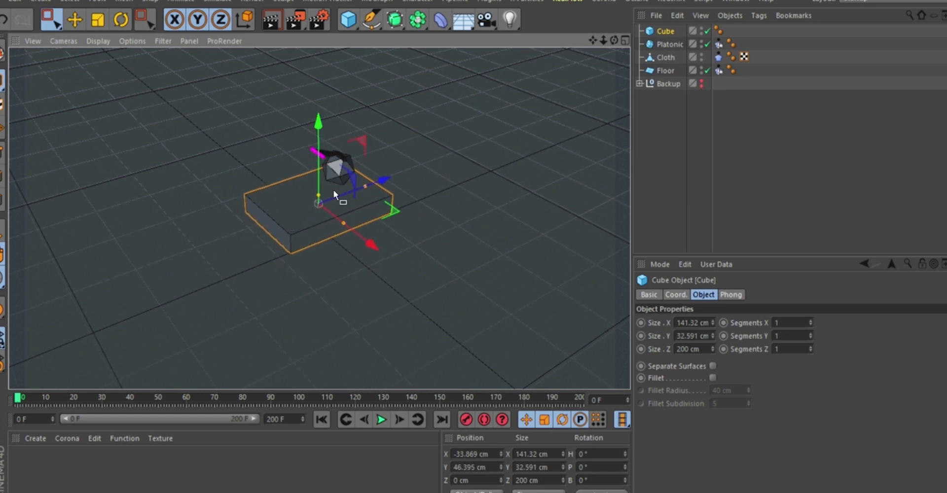
Subdivide the cube into 9 segments in X and 21 segments in Z, keeping a single segment in Y.
left_click_drag(334, 195, 328, 170, "alt")
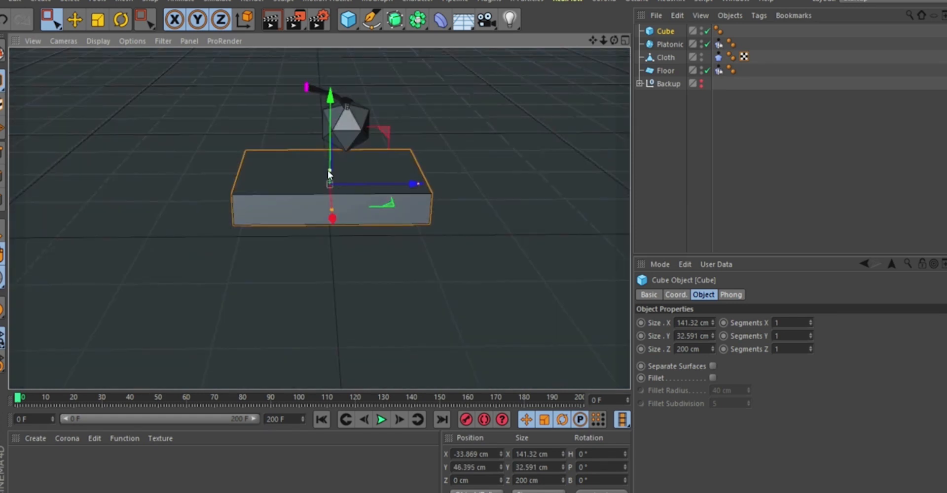
left_click_drag(312, 194, 262, 245, "alt")
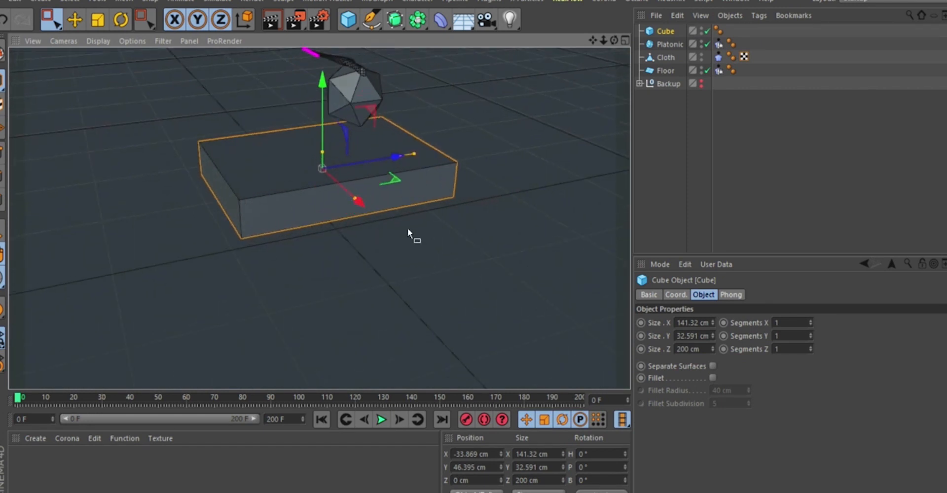
left_click_drag(242, 211, 303, 213, "alt")
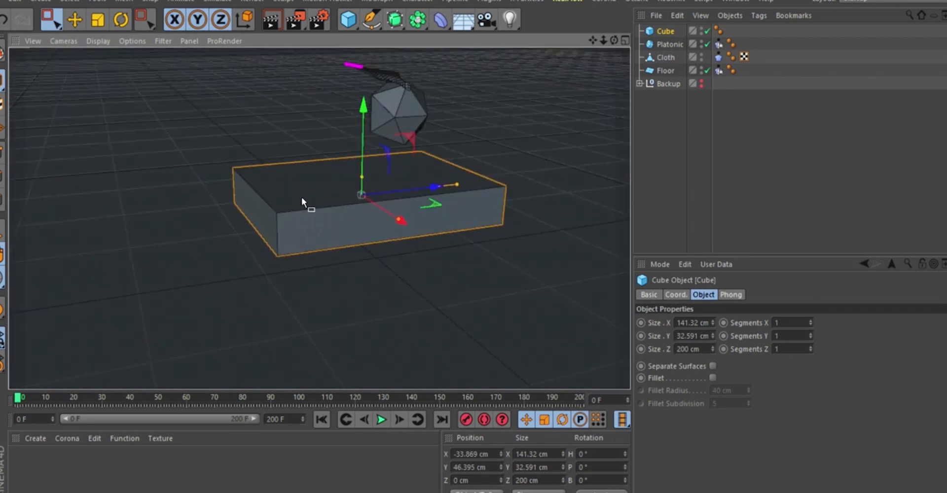
left_click_drag(370, 222, 279, 223, "alt")
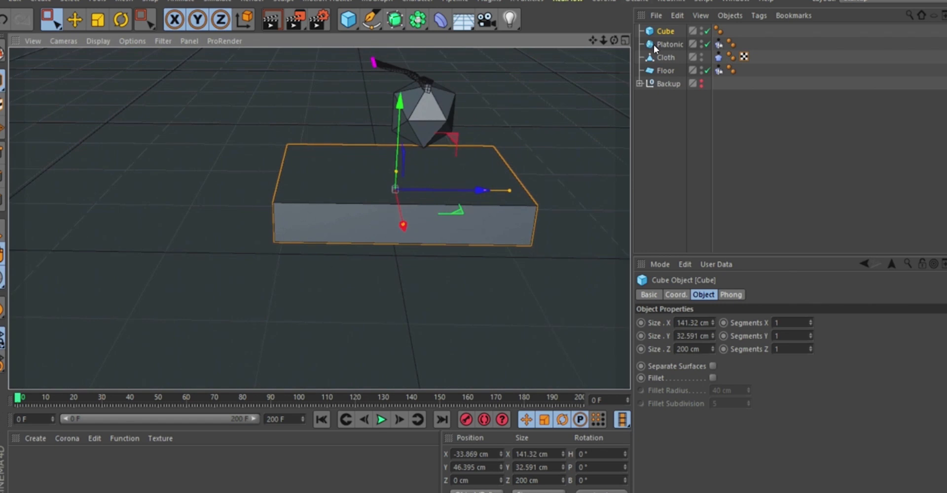
left_click(811, 334)
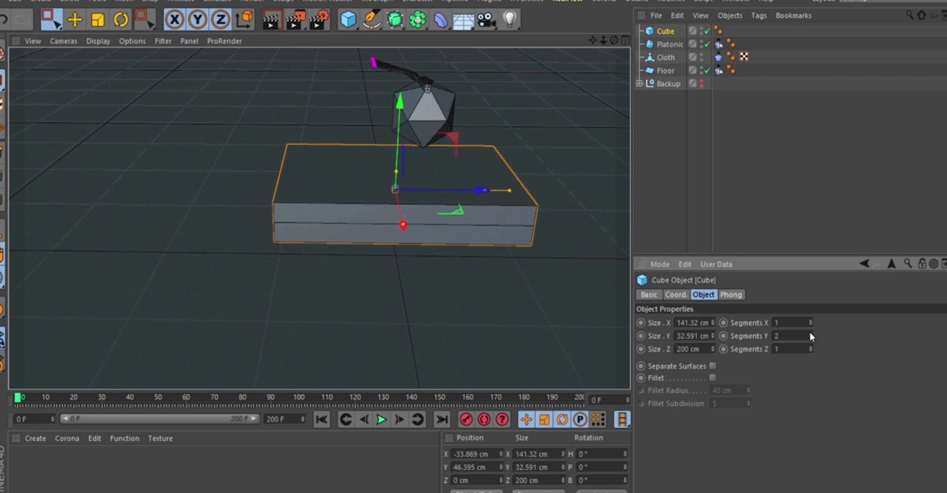
left_click(811, 338)
left_click_drag(812, 323, 812, 321)
left_click_drag(348, 157, 338, 260, "alt")
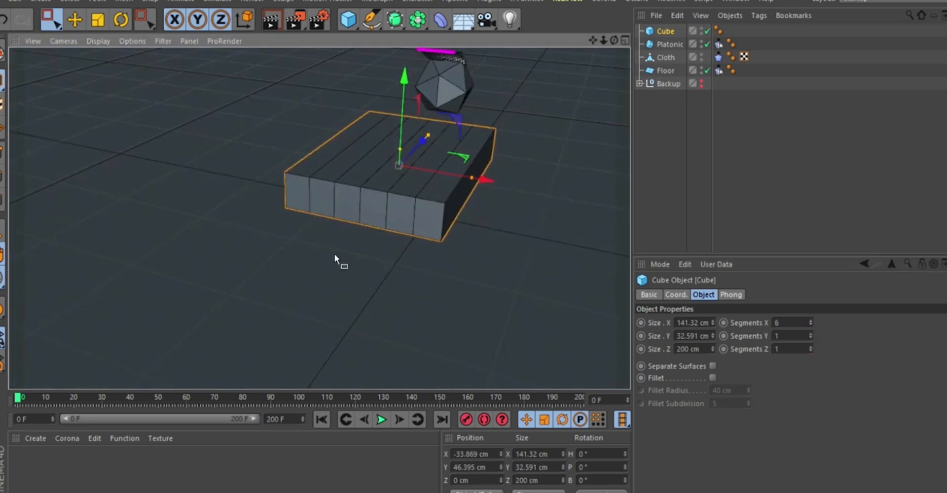
left_click_drag(810, 321, 812, 318)
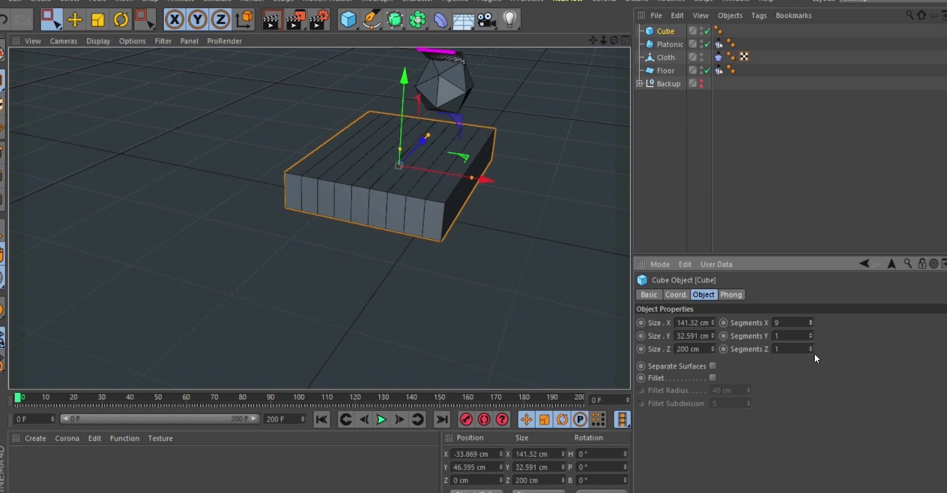
left_click_drag(811, 350, 812, 347)
left_click_drag(326, 163, 515, 269, "alt")
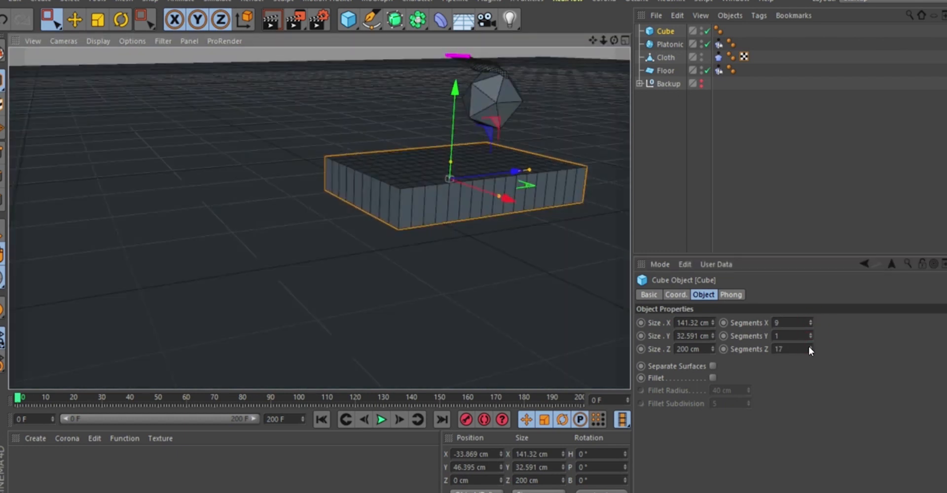
left_click_drag(809, 349, 809, 348)
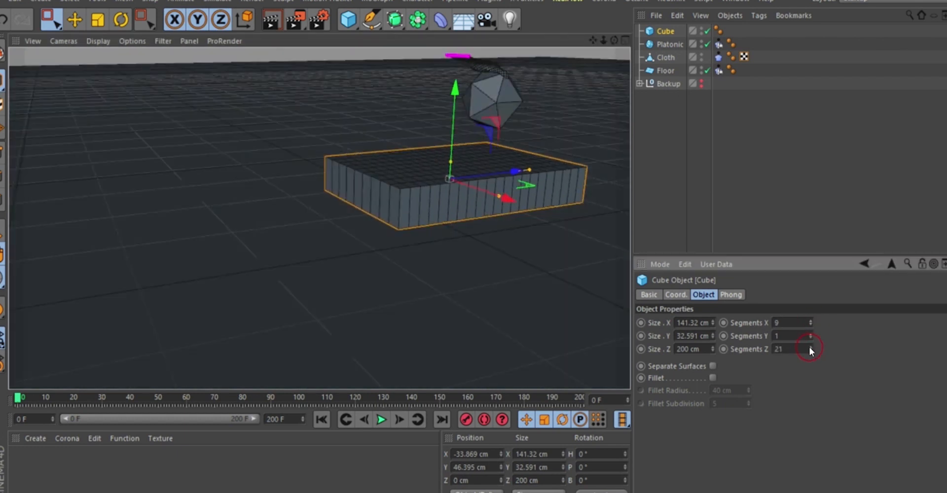
Refine the cube's subdivision to 12 segments in X and 23 segments in Z.
left_click(812, 320)
left_click(812, 320)
left_click(812, 320)
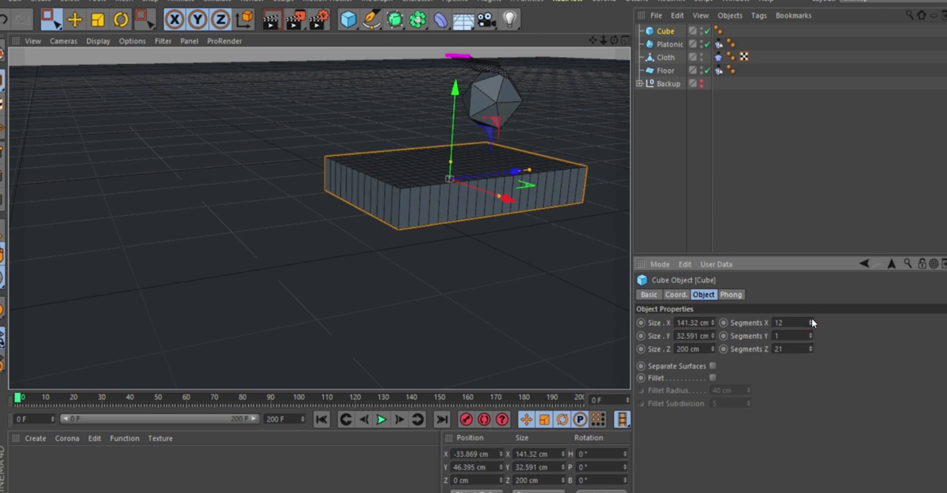
left_click(813, 321)
left_click(810, 325)
left_click(812, 347)
left_click(812, 347)
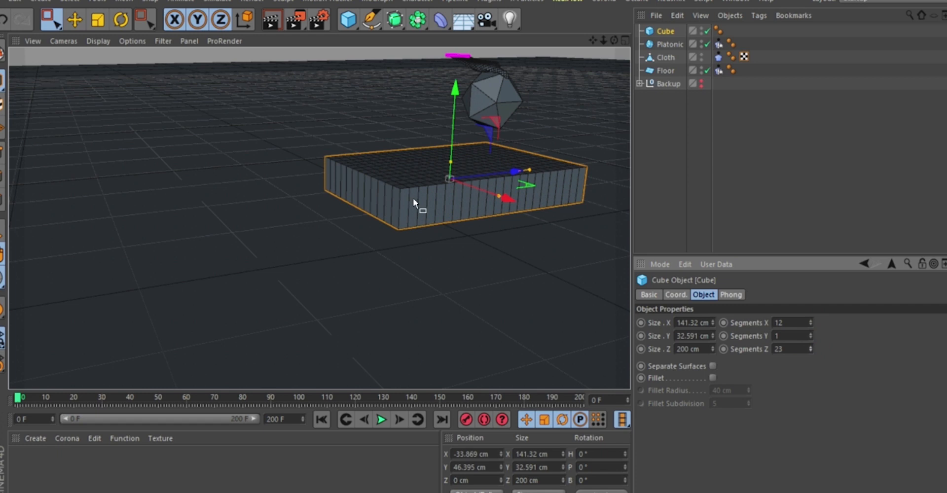
Place a copy of the subdivided cube in the Backup group and collapse the group.
left_click_drag(413, 199, 436, 243, "alt")
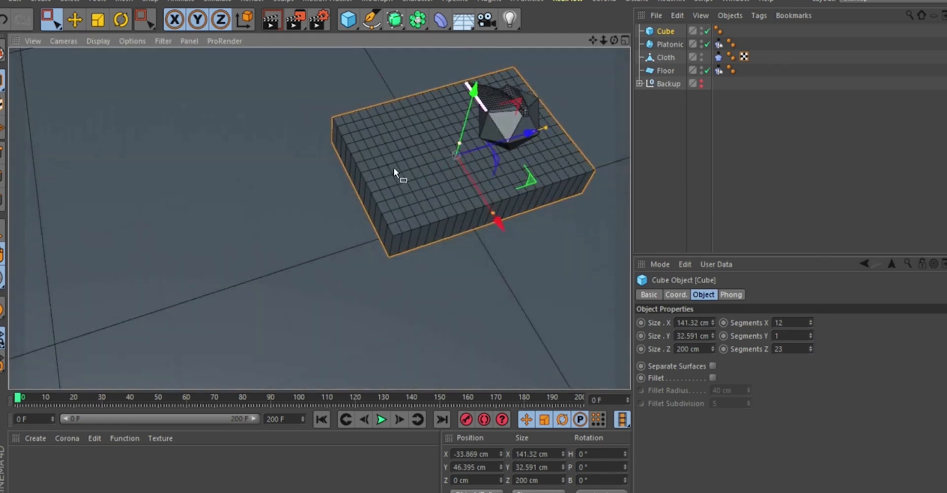
scroll(407, 154, "up", 3)
scroll(425, 209, "down", 4)
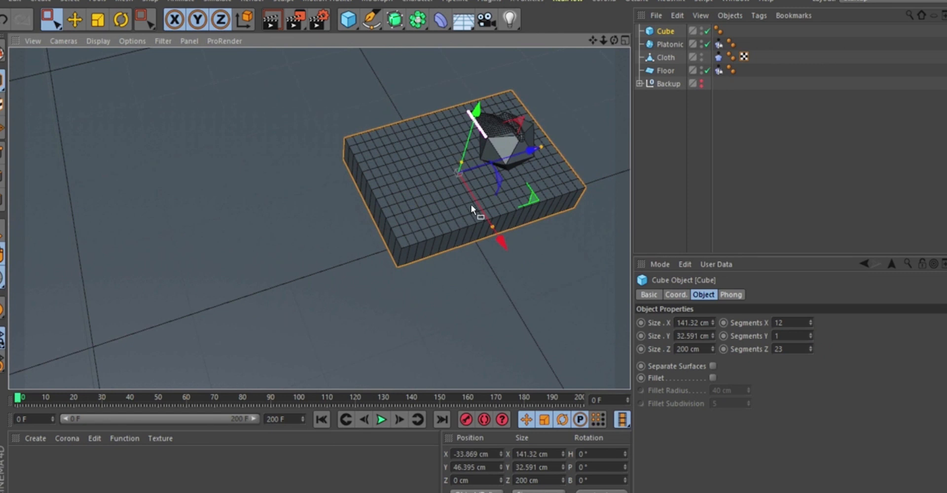
middle_click_drag(468, 204, 410, 177, "alt")
left_click_drag(409, 177, 400, 143, "alt")
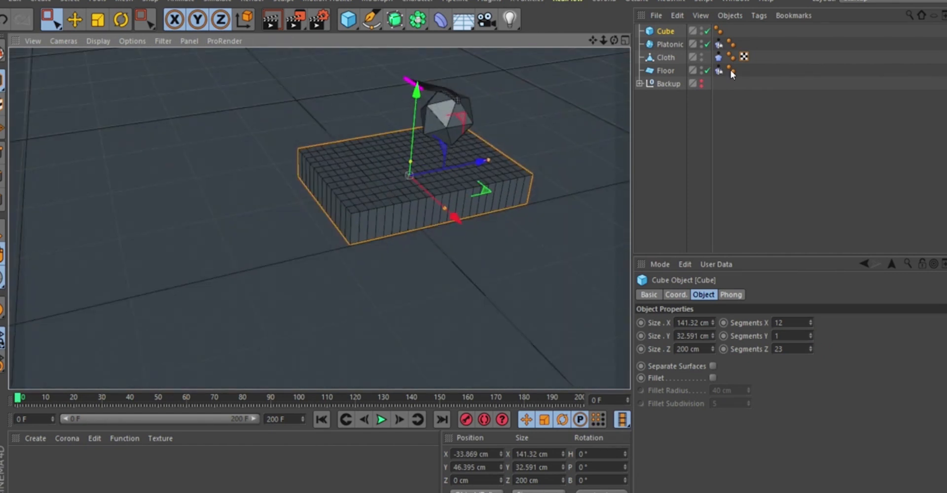
left_click_drag(664, 31, 668, 84, "ctrl")
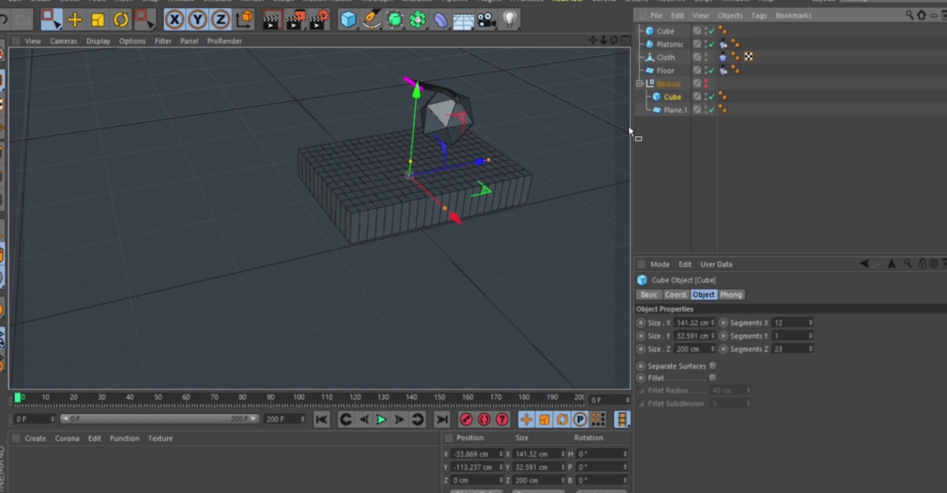
left_click(640, 84)
Copy the Cloth tag from the Cloth object onto the original cube and make that cube editable.
left_click(666, 31)
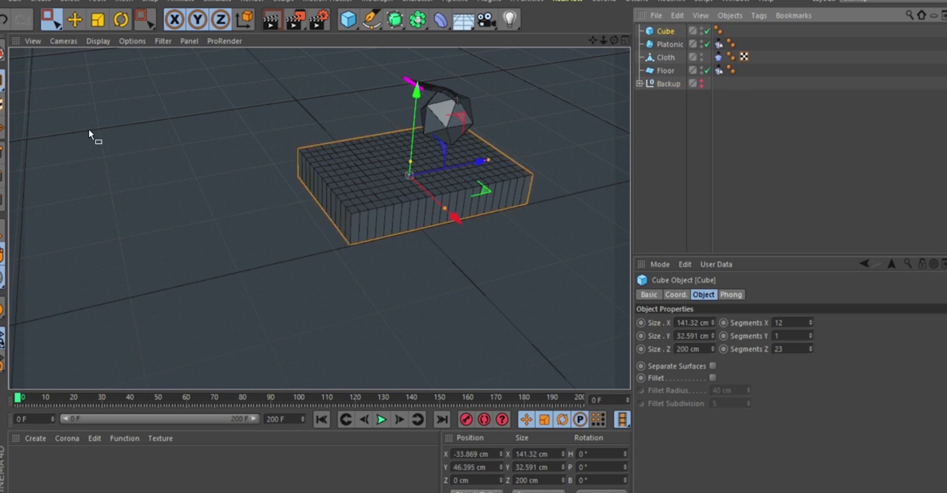
left_click_drag(719, 57, 730, 30, "ctrl")
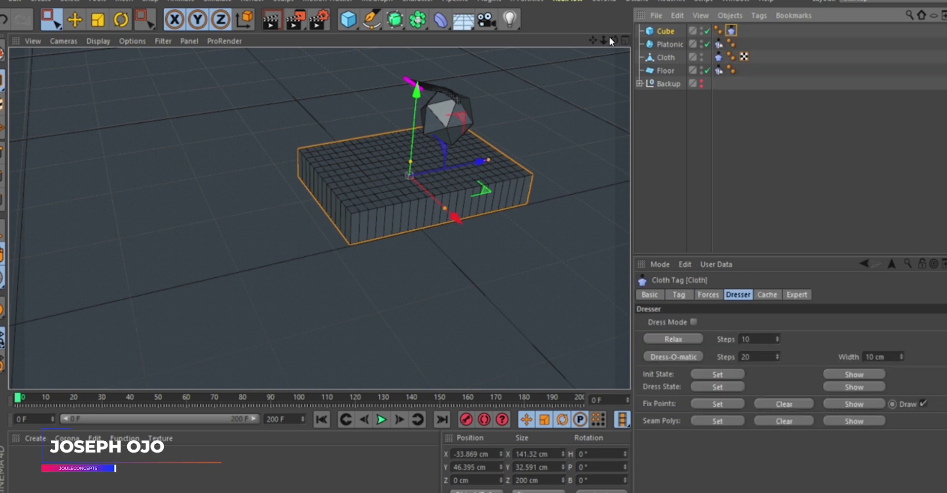
left_click(2, 47)
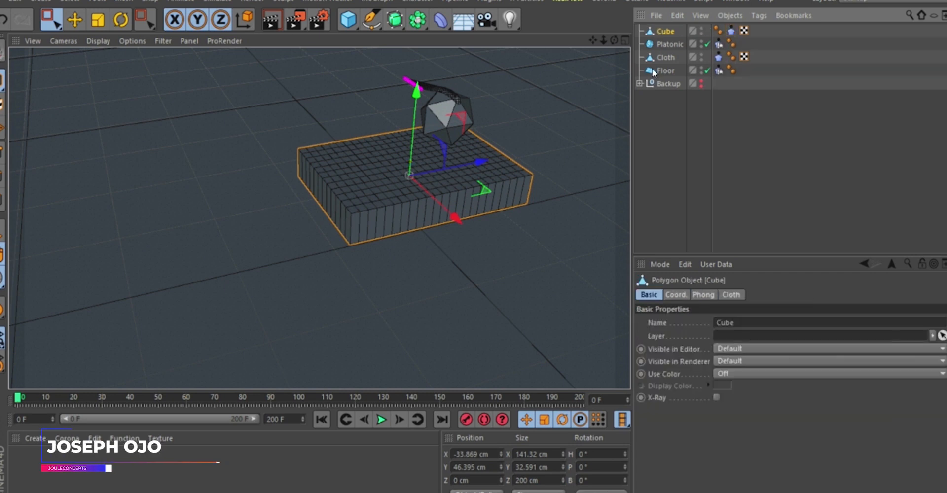
Disable the Cloth tag of the Cloth object in its basic properties.
left_click(718, 57)
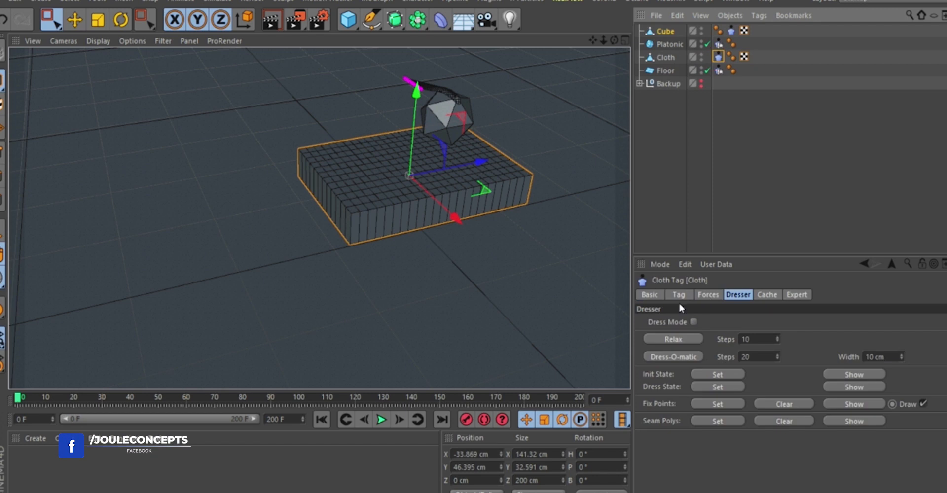
left_click(651, 295)
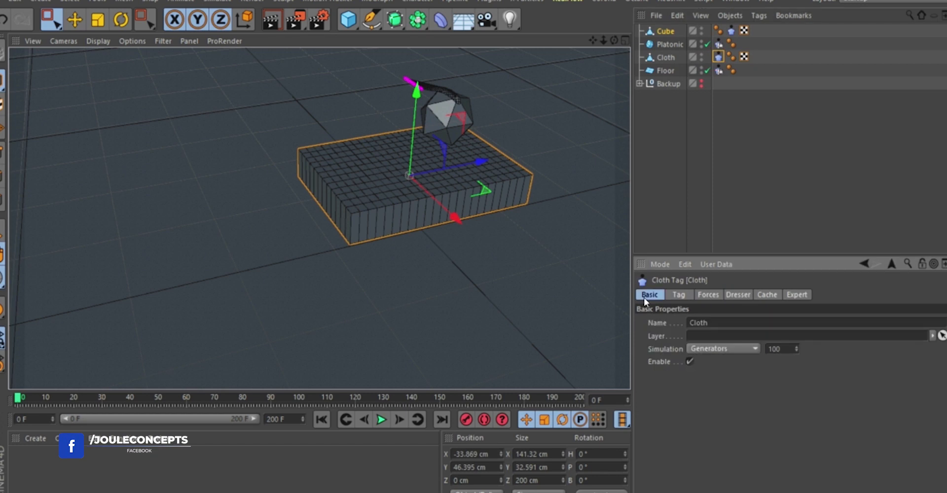
left_click(689, 364)
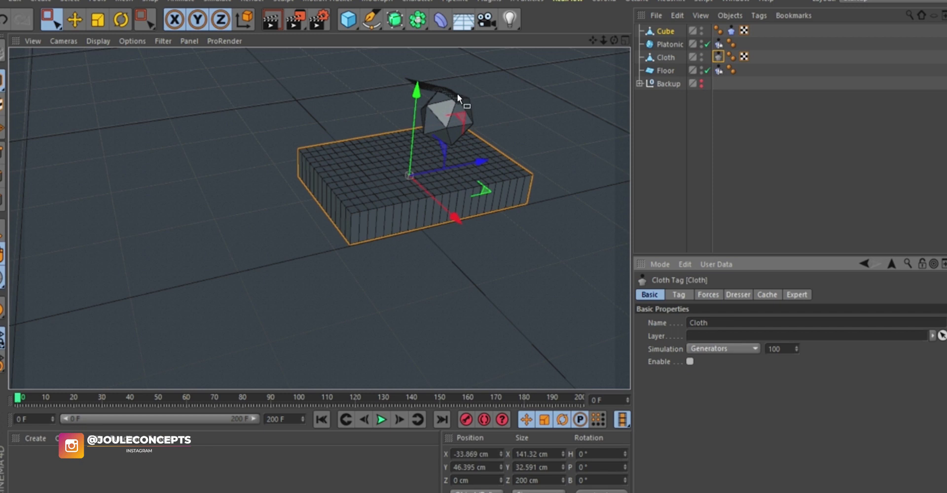
Open the Dresser settings of the cube's Cloth tag and view the cube's sides.
scroll(459, 98, "down", 3)
left_click_drag(444, 132, 353, 203, "alt")
scroll(344, 158, "up", 1)
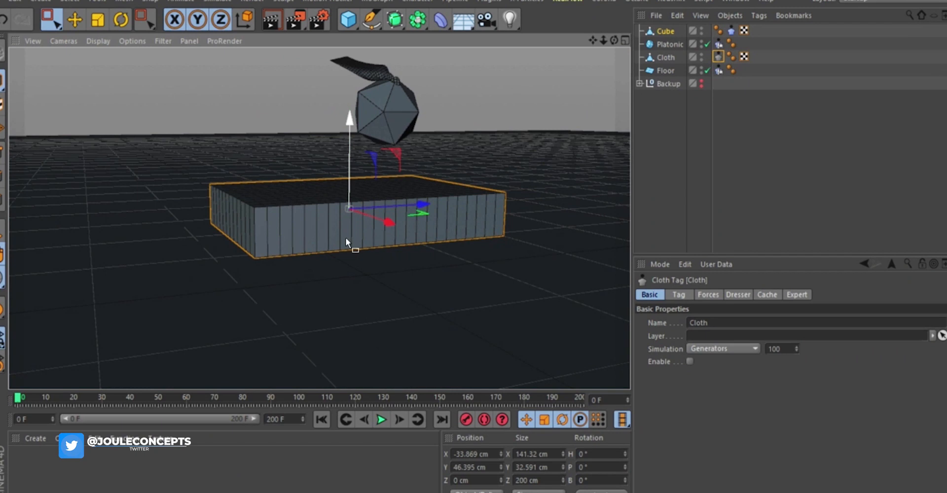
left_click(731, 30)
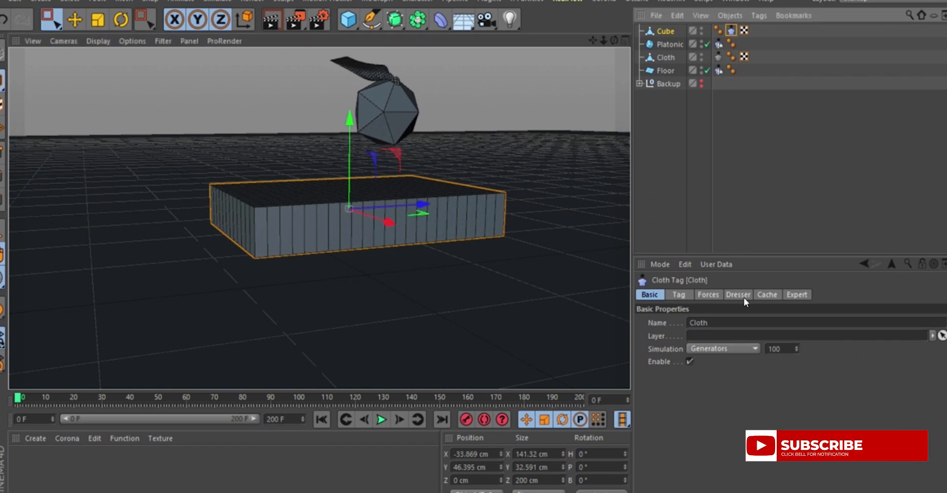
left_click(739, 295)
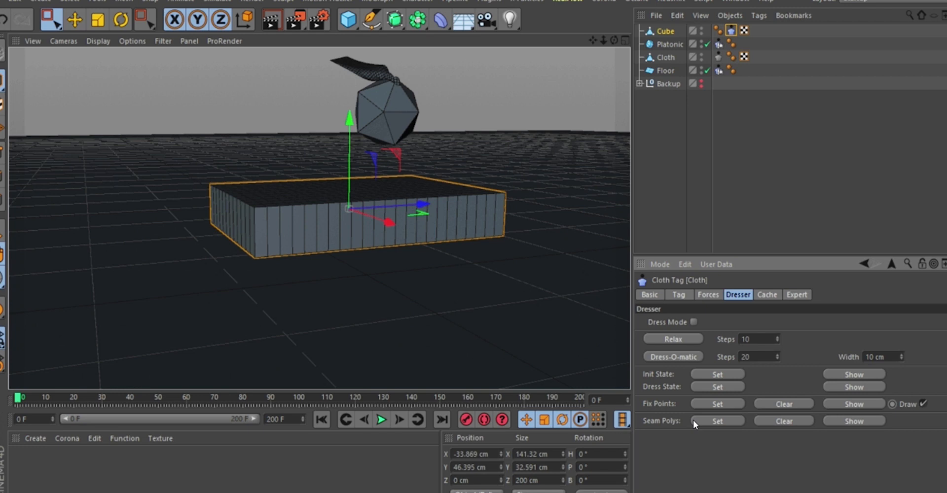
left_click_drag(332, 230, 345, 183, "alt")
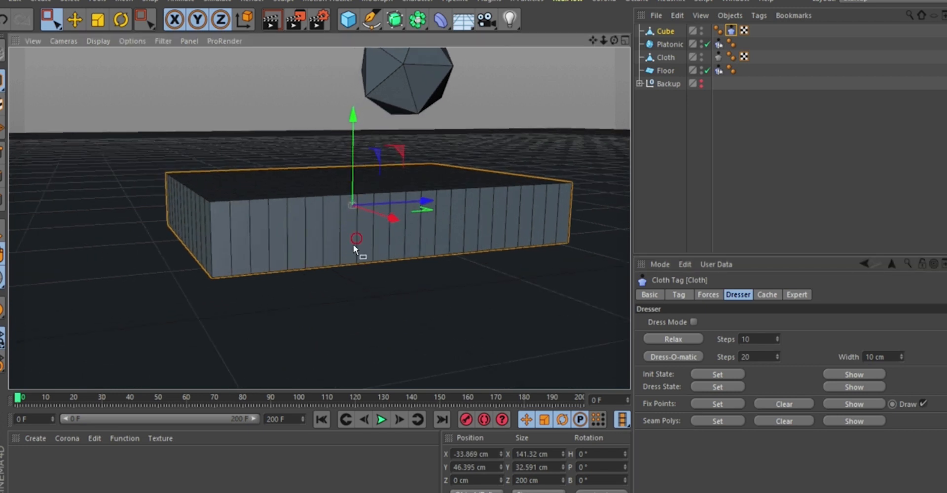
left_click_drag(355, 250, 326, 222, "alt")
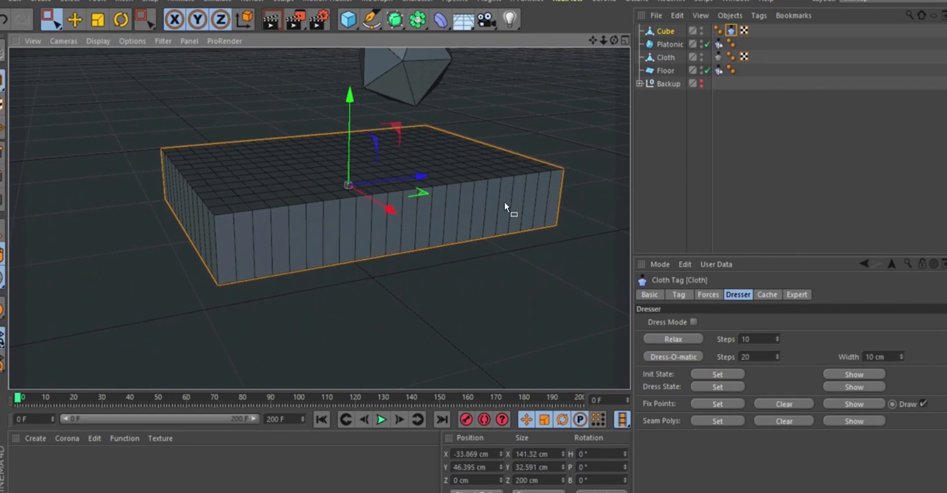
left_click_drag(321, 230, 280, 217, "alt")
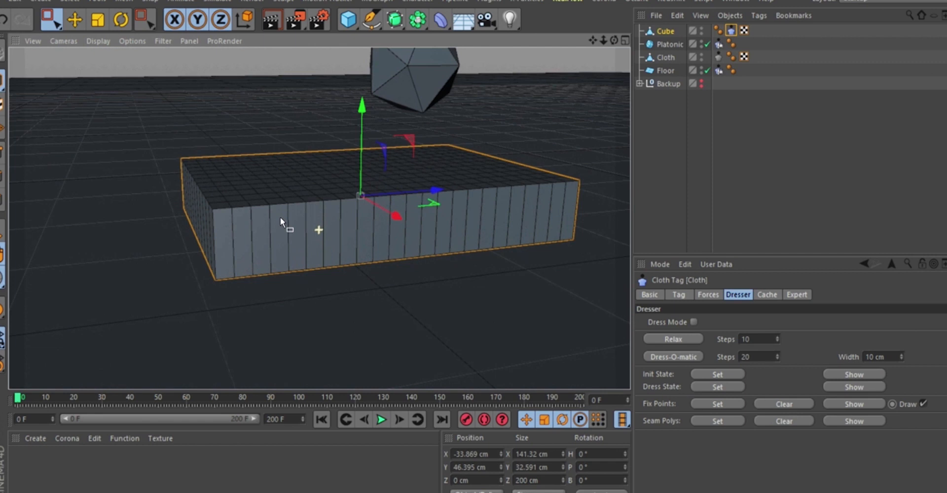
Select all vertical side edges of the cube in edge mode, using Rectangle Selection with Tolerant Selection enabled.
left_click(4, 182)
mouse_move(281, 247)
left_mouse_down("alt")
mouse_move(241, 201)
mouse_move(123, 215)
left_mouse_up("alt")
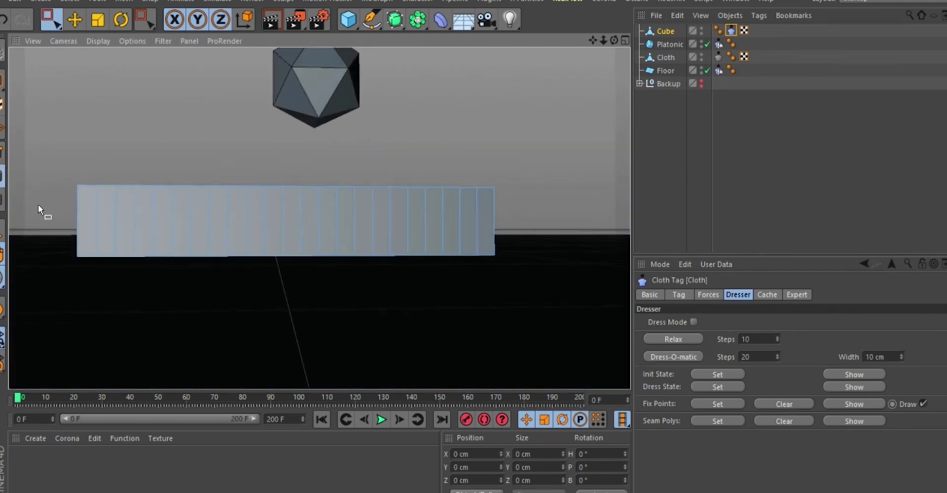
left_click_drag(38, 204, 537, 239)
left_click(54, 20)
left_click(746, 322)
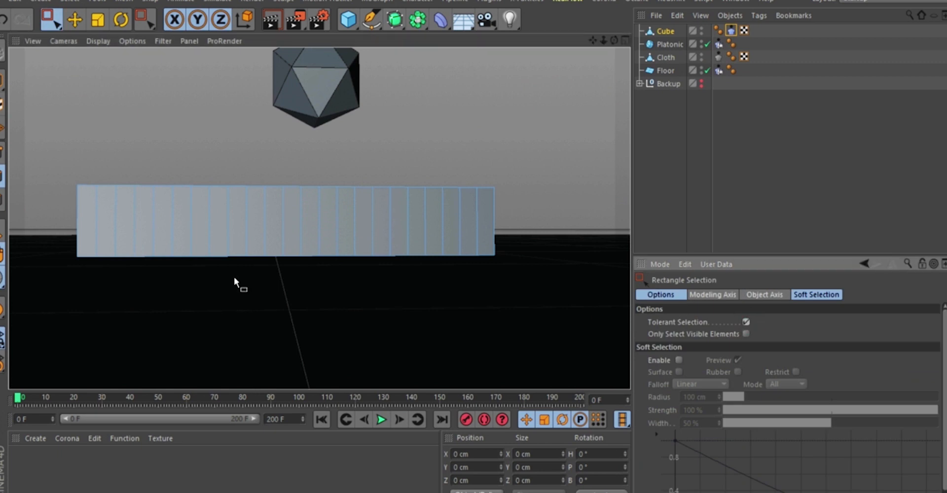
left_click_drag(61, 206, 558, 239)
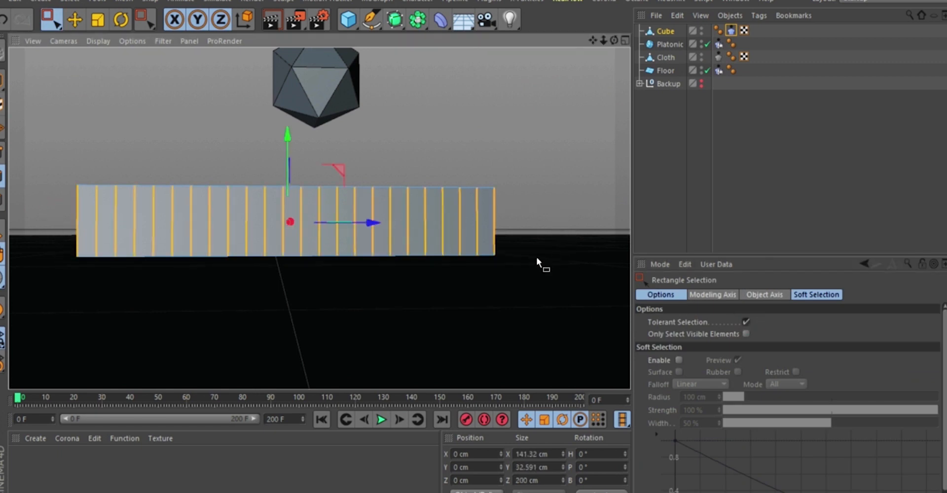
Examine the cube from several sides to check which edges are selected.
left_click_drag(325, 205, 481, 217, "alt")
right_click_drag(503, 201, 244, 203, "alt")
left_click_drag(245, 204, 347, 174, "alt")
right_click_drag(373, 201, 378, 114, "alt")
mouse_move(396, 210)
left_mouse_down("alt")
mouse_move(393, 190)
mouse_move(420, 275)
mouse_move(131, 241)
mouse_move(412, 215)
left_mouse_up("alt")
middle_click_drag(411, 217, 173, 193, "alt")
right_click_drag(284, 184, 279, 286, "alt")
left_click_drag(328, 215, 333, 186, "alt")
right_click_drag(318, 204, 316, 168, "alt")
left_click_drag(289, 203, 312, 226, "alt")
middle_click_drag(301, 200, 323, 219, "alt")
left_click_drag(319, 218, 359, 248, "alt")
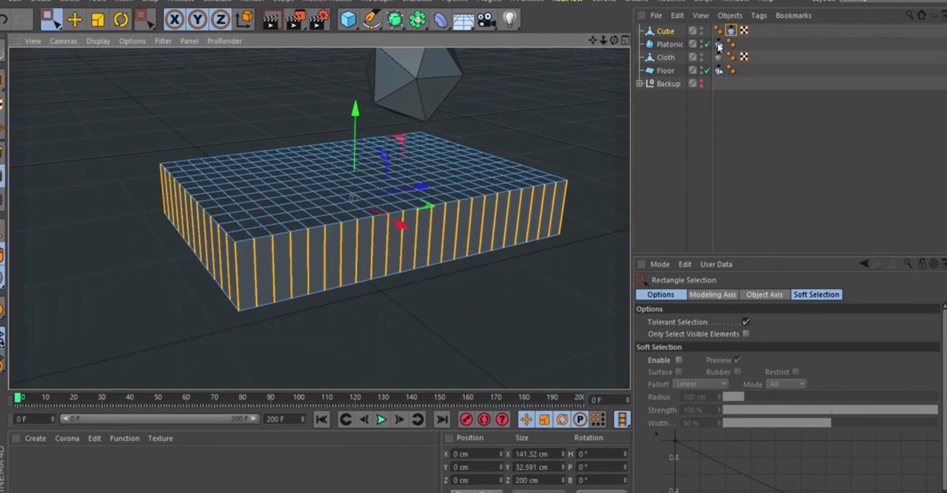
Set the Seam Polys in the cube's Cloth tag from the selected vertical side edges and inspect the seam marks up close.
left_click(732, 29)
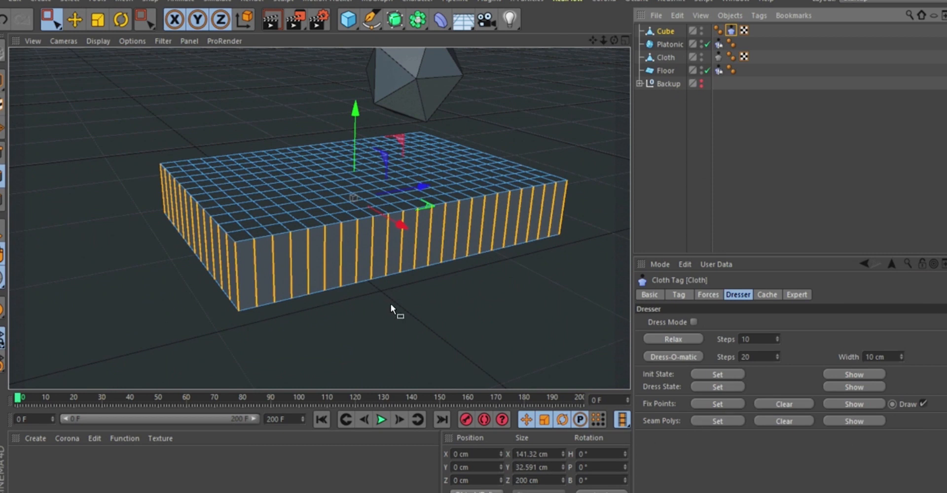
right_click_drag(262, 259, 250, 183, "alt")
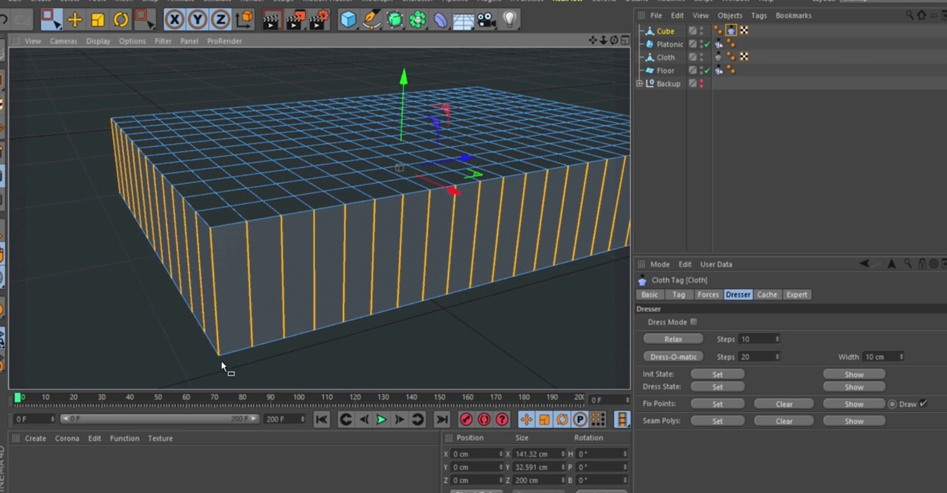
left_click(702, 419)
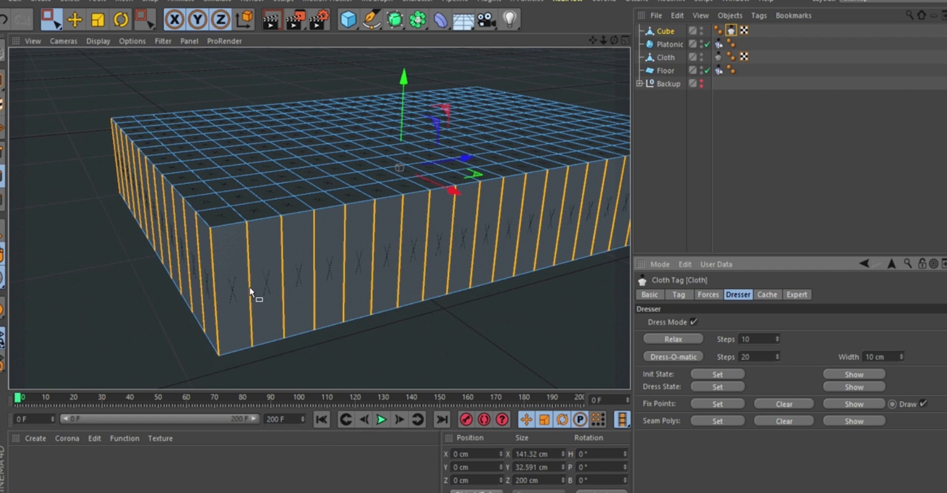
right_click_drag(249, 289, 303, 190, "alt")
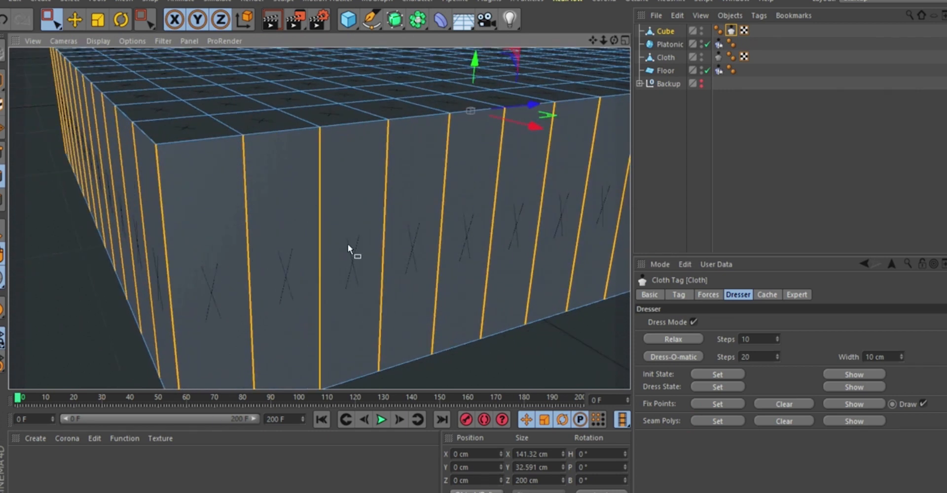
Inspect the cube's corner and sides, and show the seam polygons stored in its Cloth tag.
right_click_drag(348, 244, 316, 278, "alt")
right_click_drag(327, 222, 338, 269, "alt")
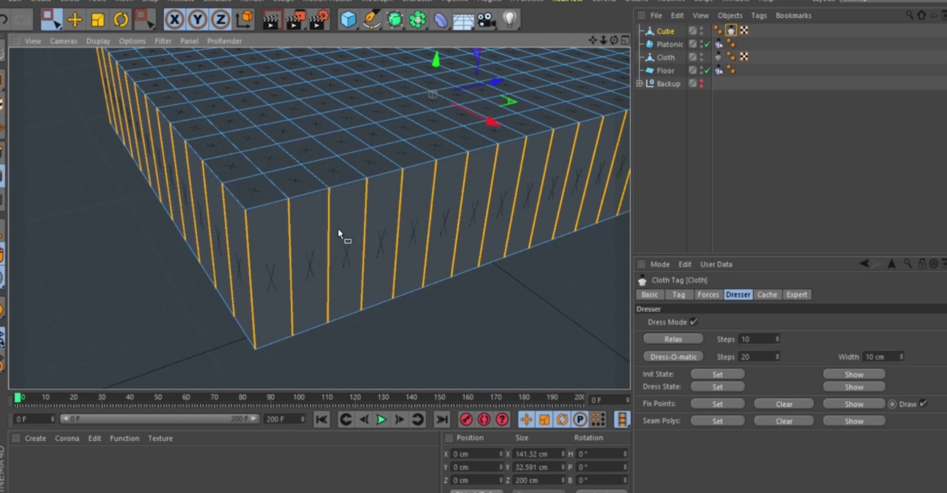
left_click_drag(357, 242, 345, 245, "alt")
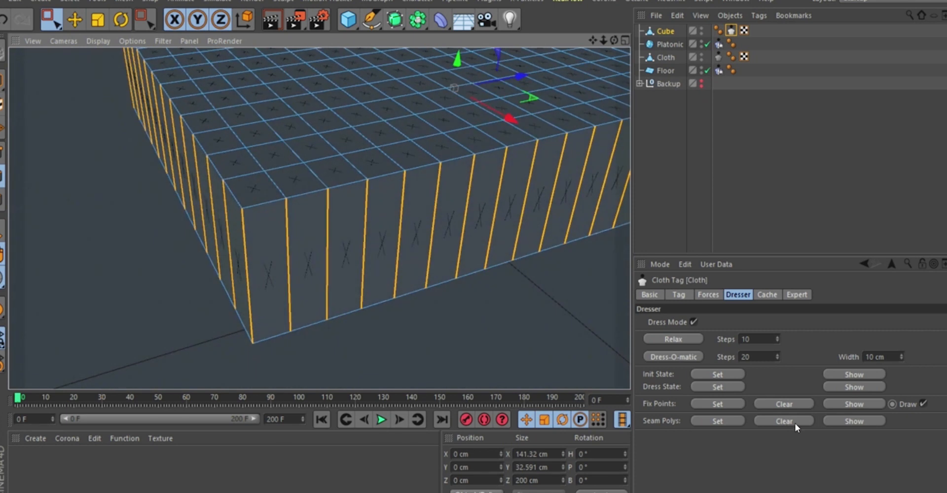
left_click(854, 422)
left_click(854, 422)
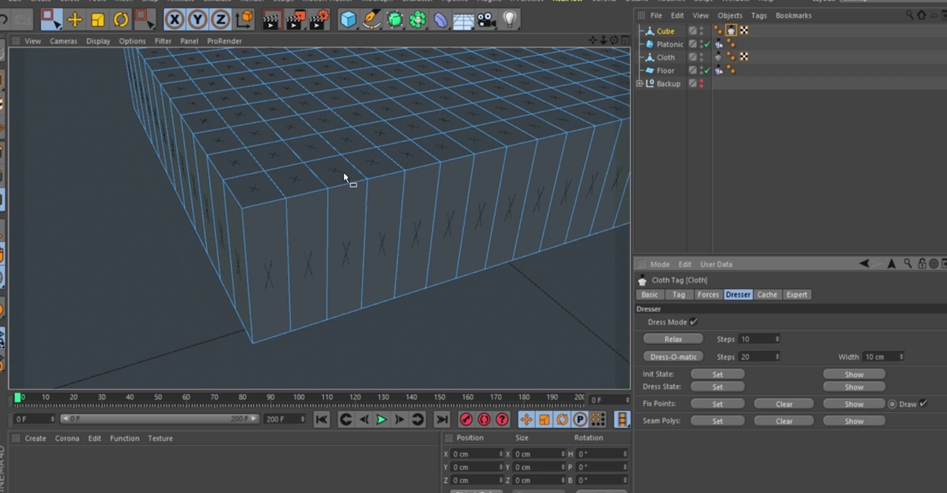
Undo the cube's latest seam changes until Dress Mode is off, and redo the last reverted change.
key("ctrl+z")
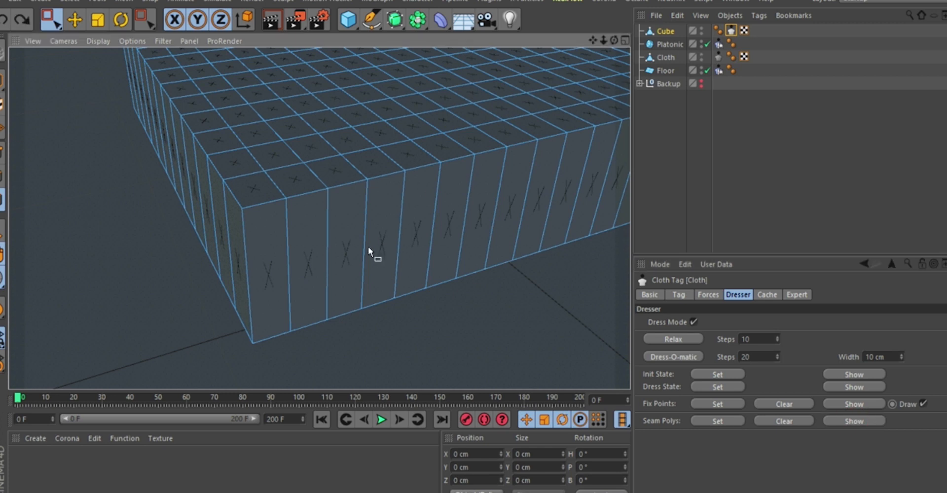
key("ctrl+z")
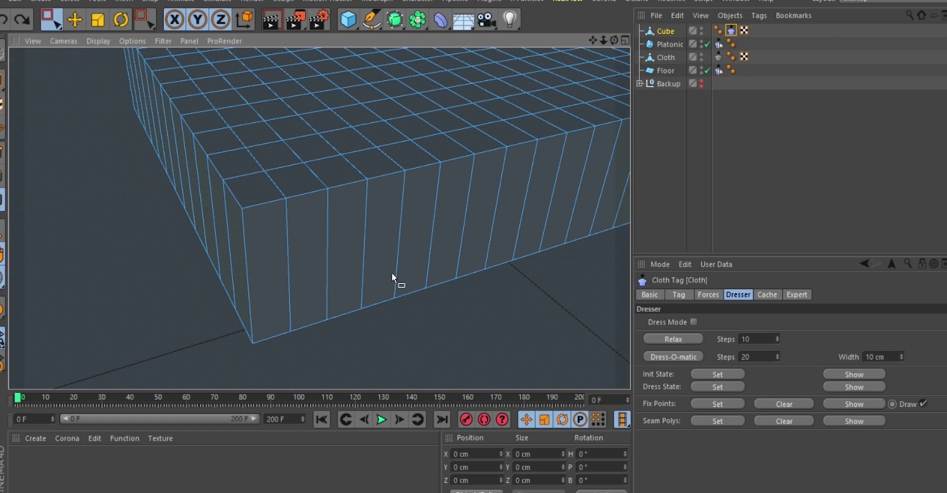
scroll(327, 271, "down", 3)
left_click_drag(353, 243, 330, 209, "alt")
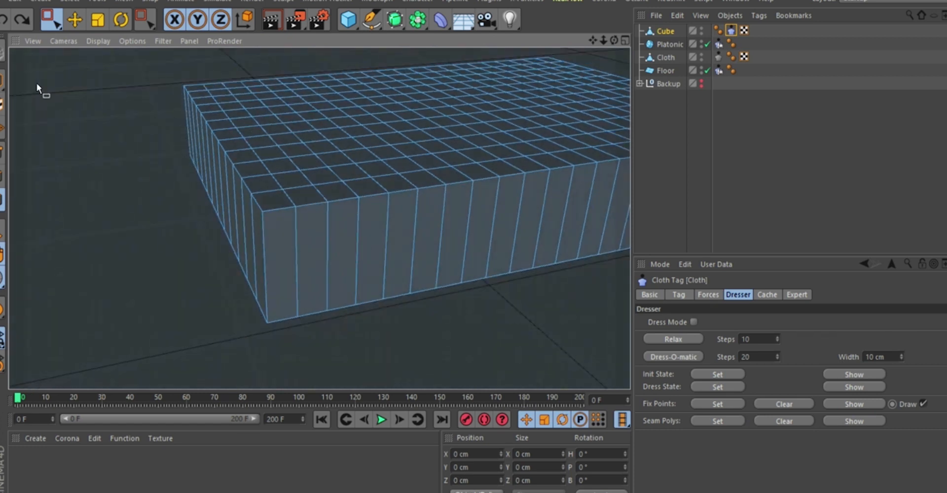
left_click(21, 21)
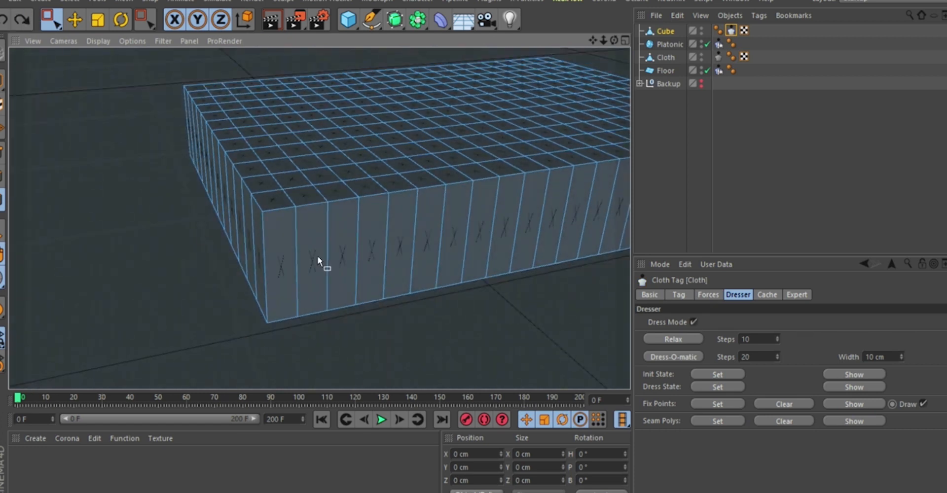
Clear the Seam Polys in the cube's Cloth tag and check the cube from the side for remaining seams.
left_click(788, 422)
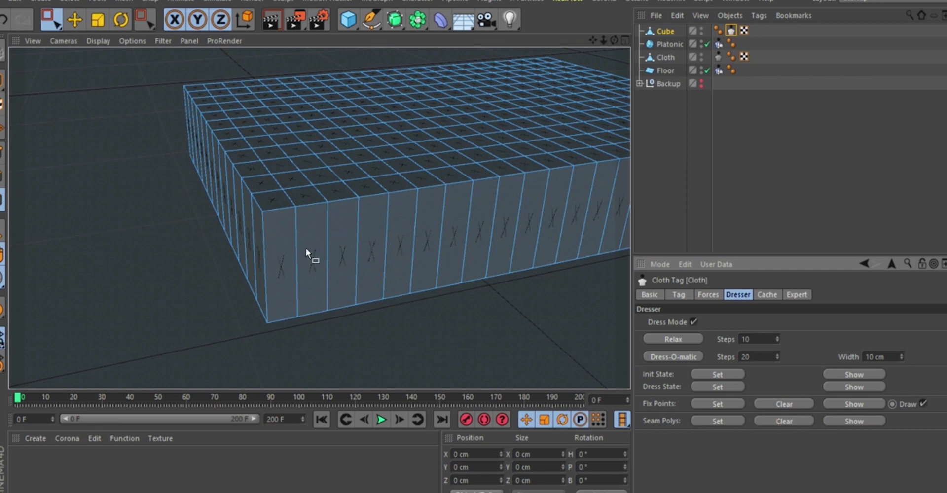
middle_click_drag(318, 242, 242, 240, "alt")
left_click_drag(304, 231, 271, 182, "alt")
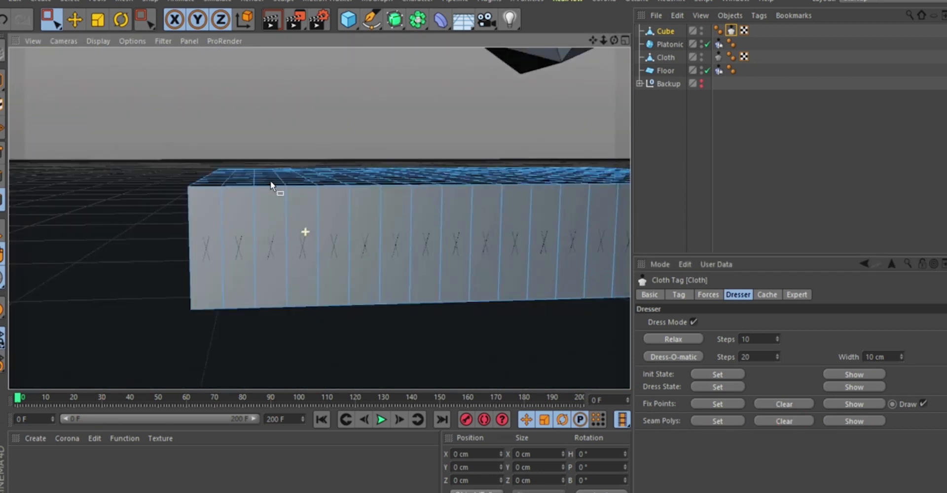
middle_click_drag(316, 227, 289, 207, "alt")
right_click_drag(317, 193, 262, 257, "alt")
left_click_drag(365, 199, 366, 183, "alt")
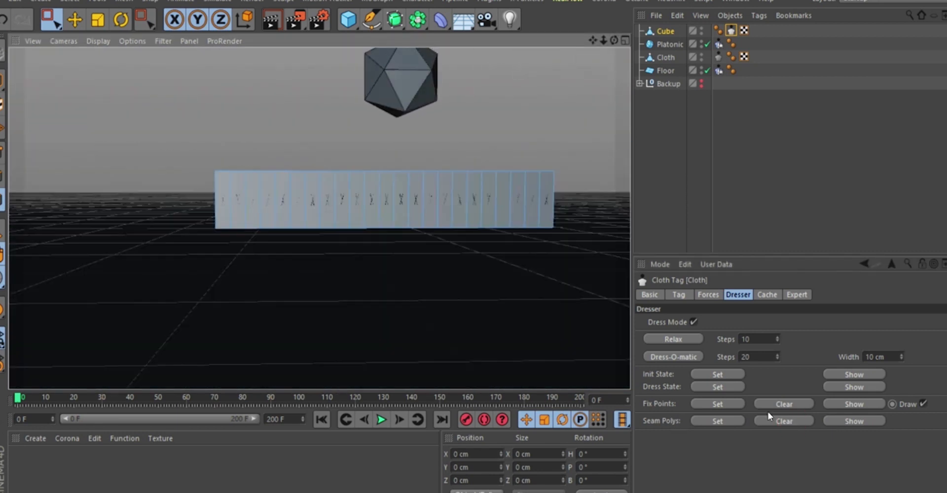
left_click(857, 423)
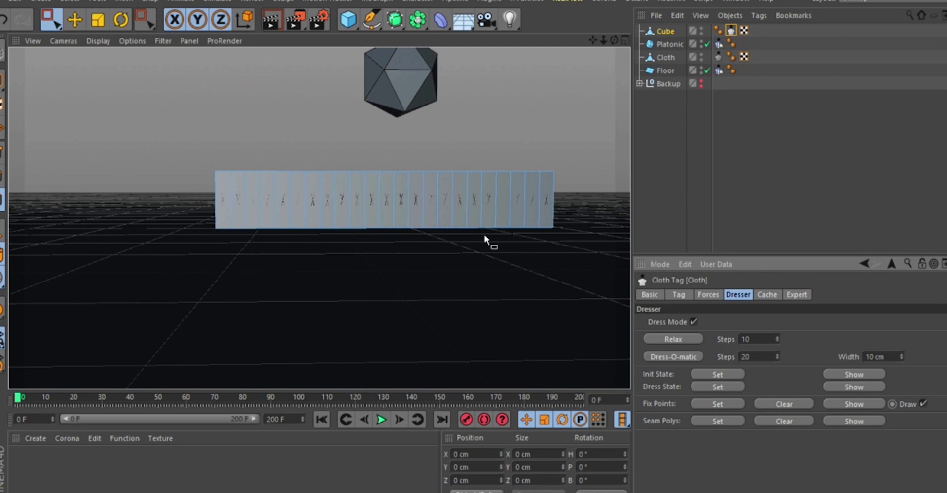
middle_click_drag(484, 236, 466, 248, "alt")
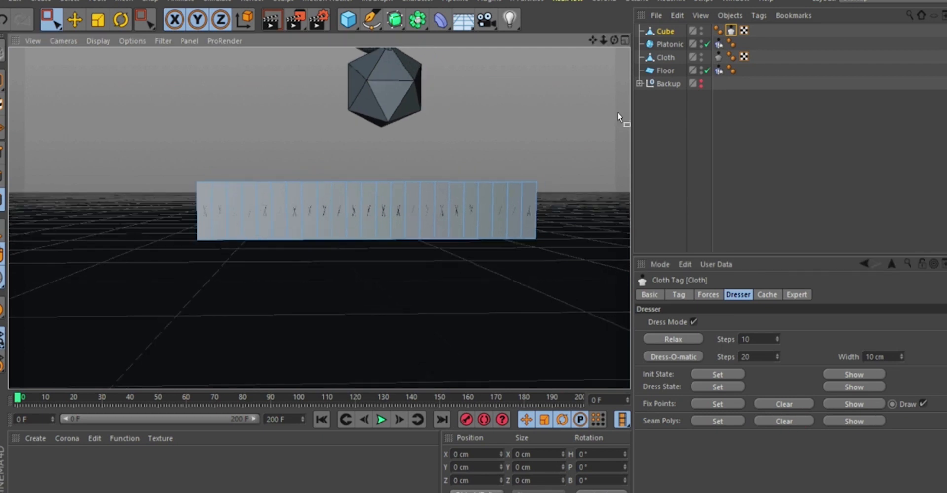
Toggle the Enable option of the cube's Cloth tag off and on, and undo the recent seam polygon changes.
left_click(664, 32)
left_click(732, 31)
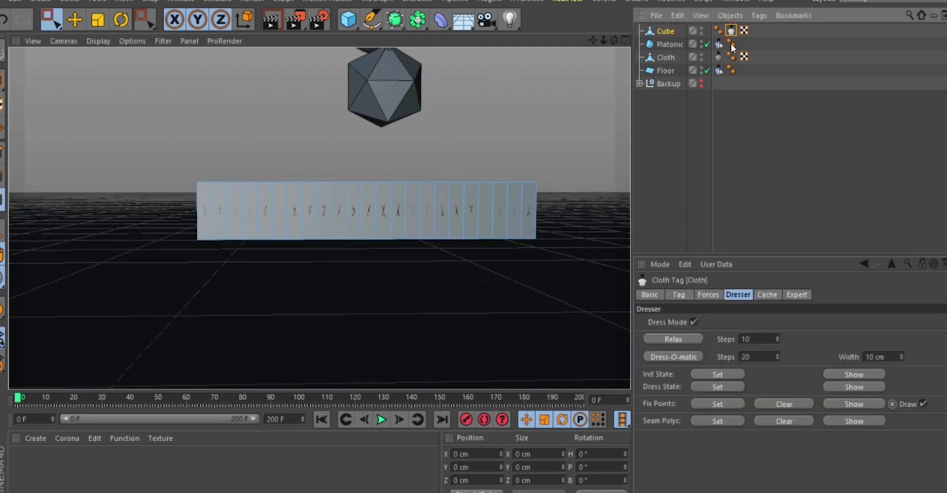
left_click(651, 294)
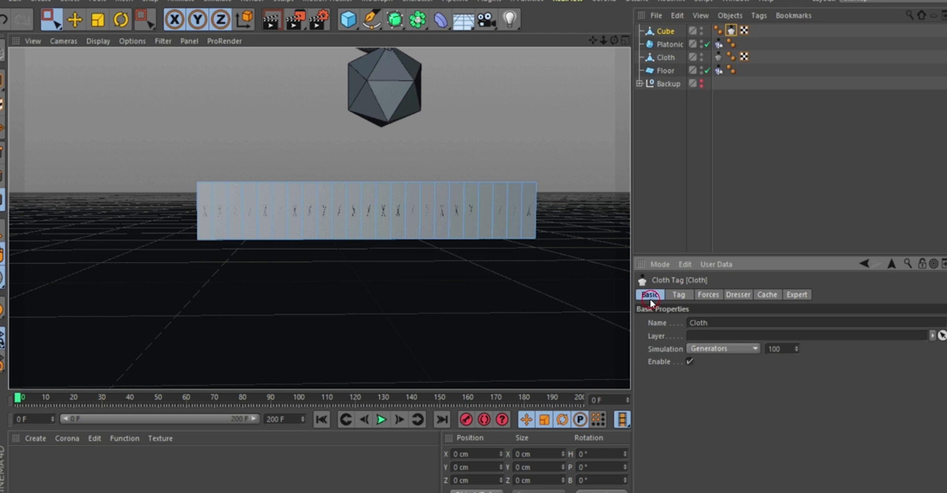
left_click(690, 363)
left_click(690, 363)
left_click(732, 31)
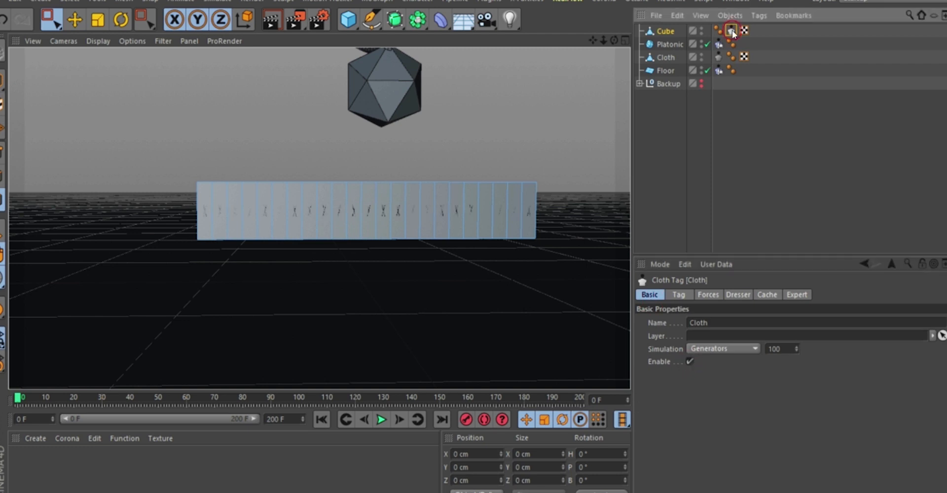
key("ctrl+z")
key("ctrl+z")
Select all vertical side edges of the cube in edge mode with a rectangle selection from a level side view.
mouse_move(408, 214)
left_mouse_down("alt")
mouse_move(473, 211)
mouse_move(409, 207)
mouse_move(418, 179)
left_mouse_up("alt")
left_click_drag(177, 206, 547, 217)
left_click_drag(381, 204, 321, 182, "alt")
left_click(207, 249)
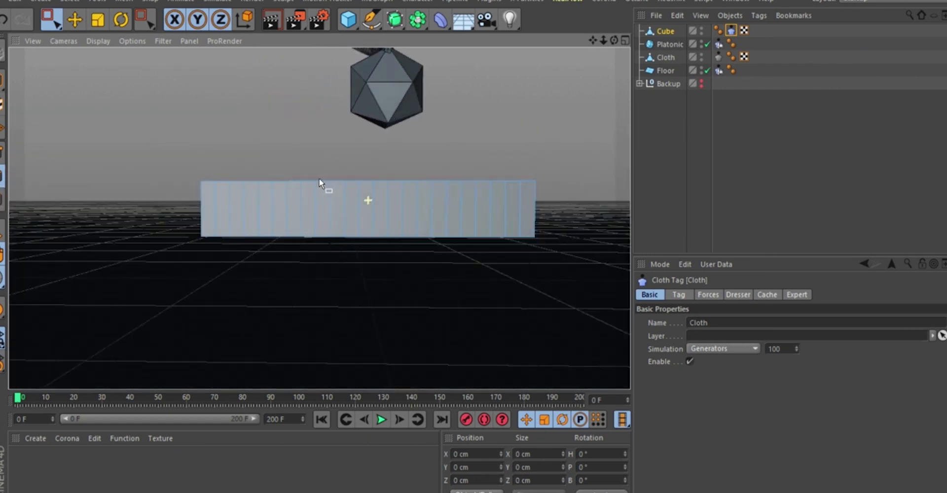
left_click_drag(177, 198, 310, 209)
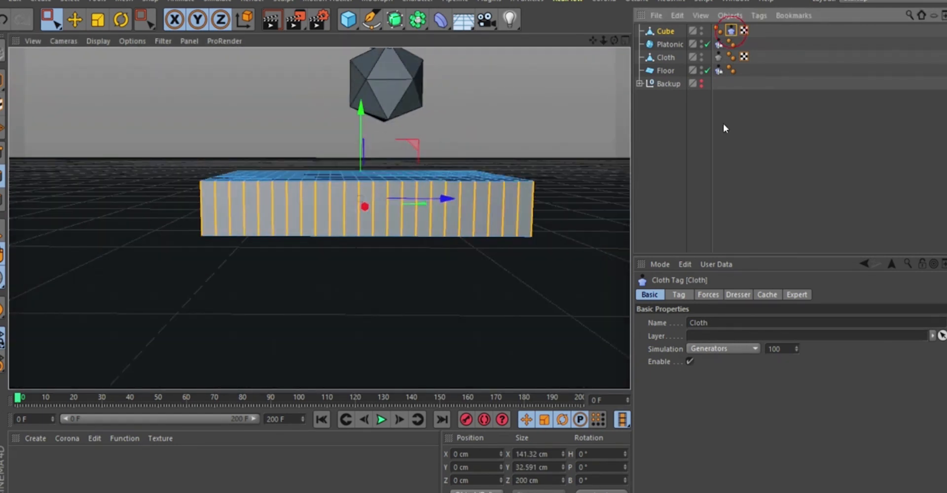
Set the Seam Polys in the cube's Cloth tag from the selected edges and inspect the seam lines around the sides.
left_click(738, 294)
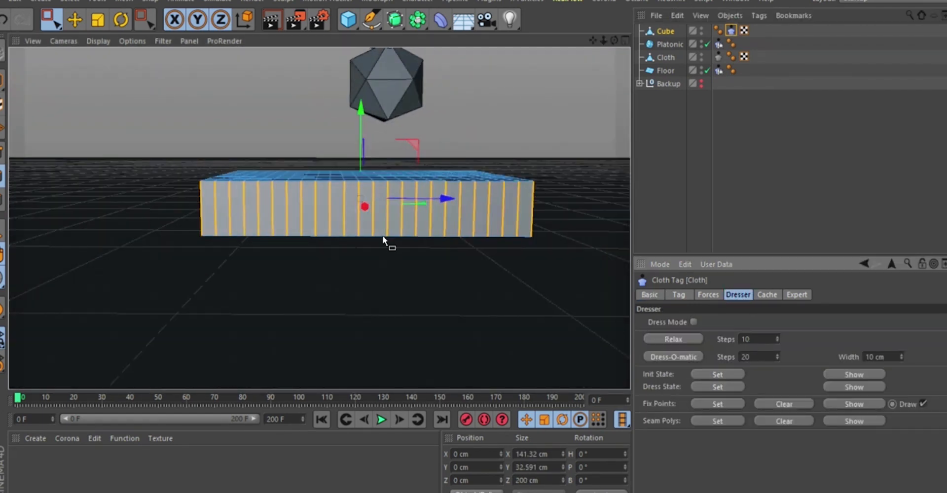
left_click(709, 422)
left_click_drag(417, 307, 180, 154, "alt")
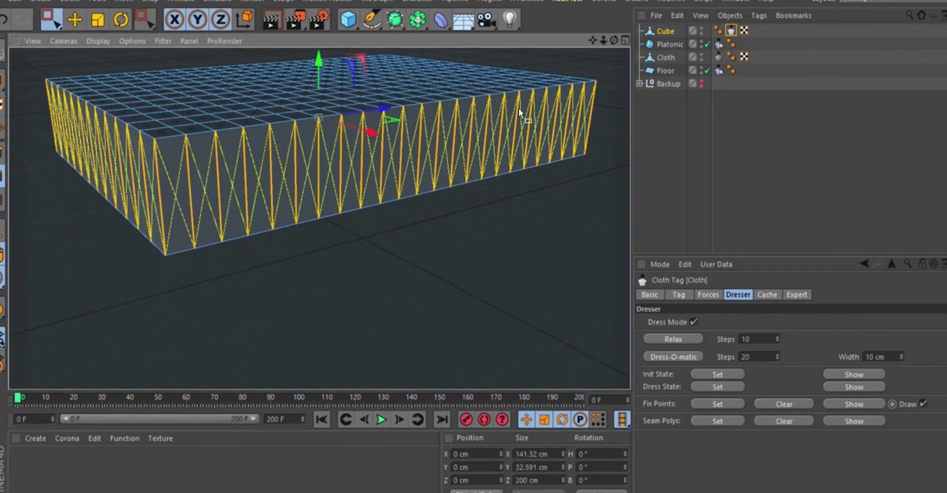
middle_click_drag(519, 109, 515, 148, "alt")
right_click_drag(417, 148, 309, 189, "alt")
left_click_drag(306, 188, 359, 179, "alt")
middle_click_drag(362, 165, 287, 173, "alt")
right_click_drag(243, 193, 277, 102, "alt")
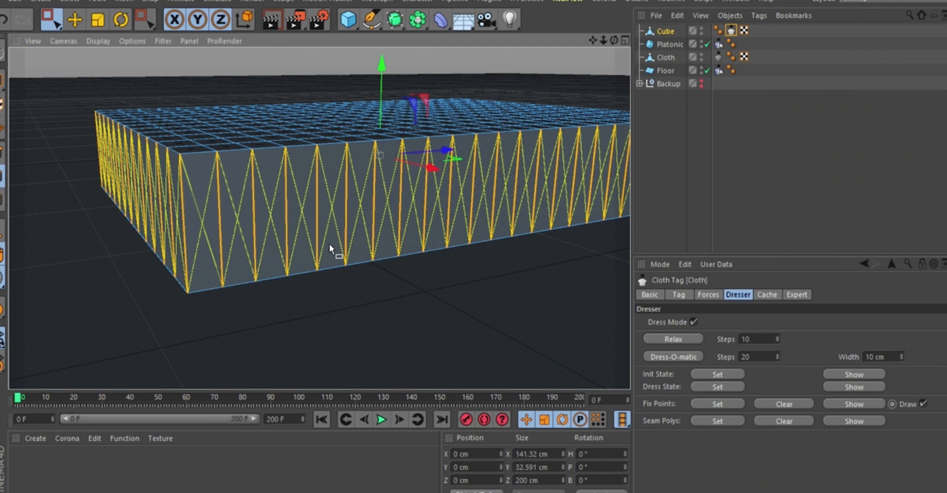
Relax the cube's cloth with 10 steps, and play the simulation briefly before returning to the first frame.
left_click(675, 339)
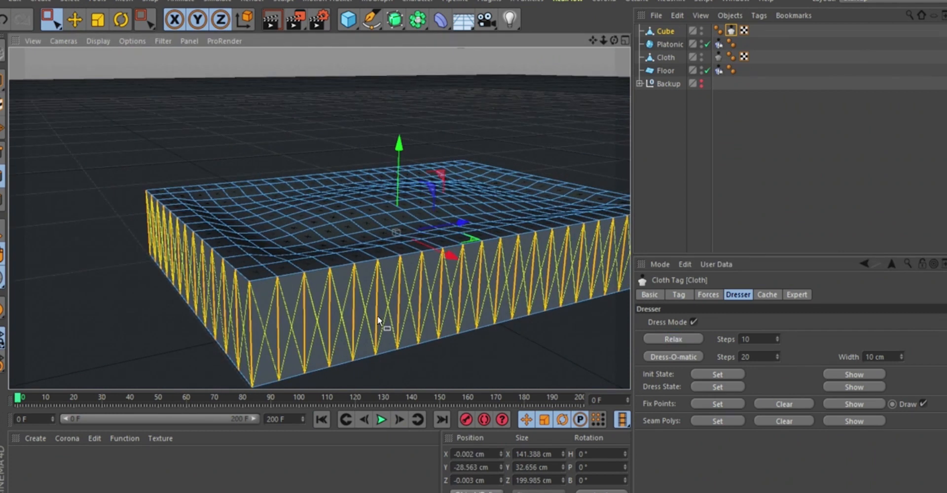
left_click(382, 420)
left_click(381, 419)
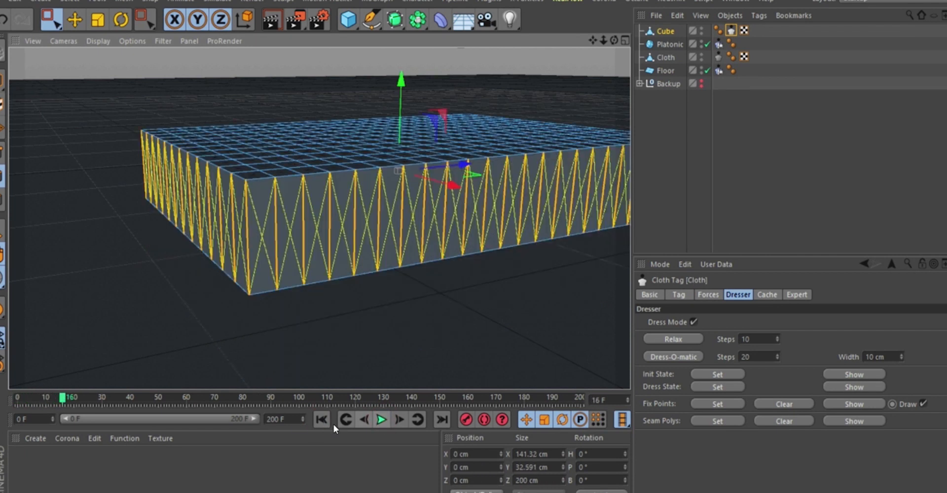
left_click(321, 419)
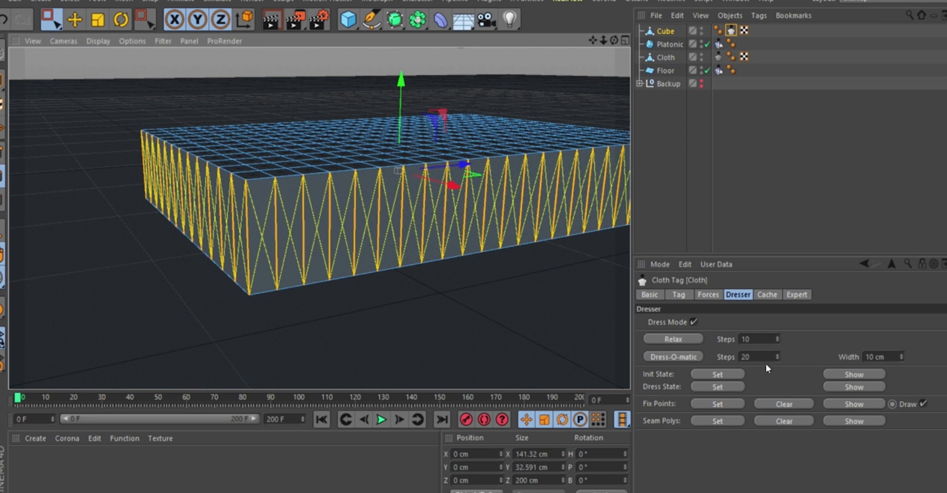
Examine the Dress-O-matic Width setting, the cloth draped over the Platonic, and the seam polygons on the cube's sides.
left_click(886, 357)
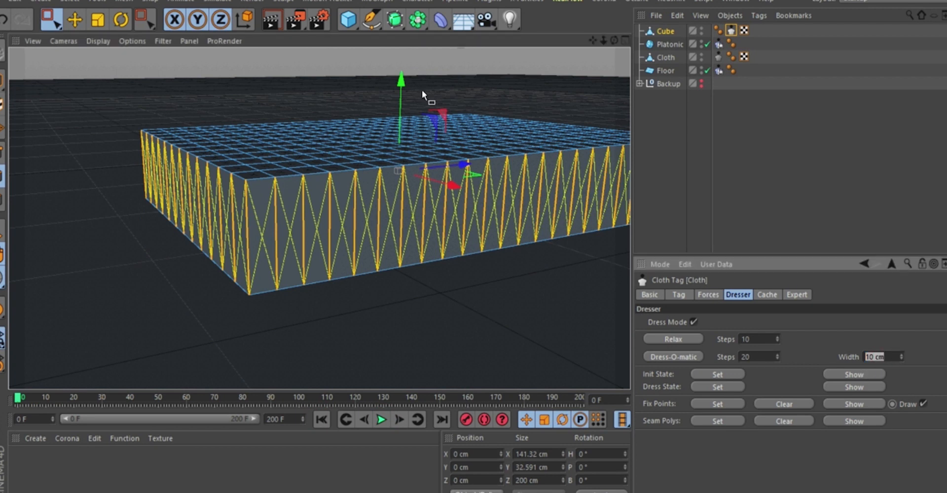
left_click_drag(385, 148, 345, 243, "alt")
scroll(345, 192, "down", 5)
scroll(377, 106, "up", 10)
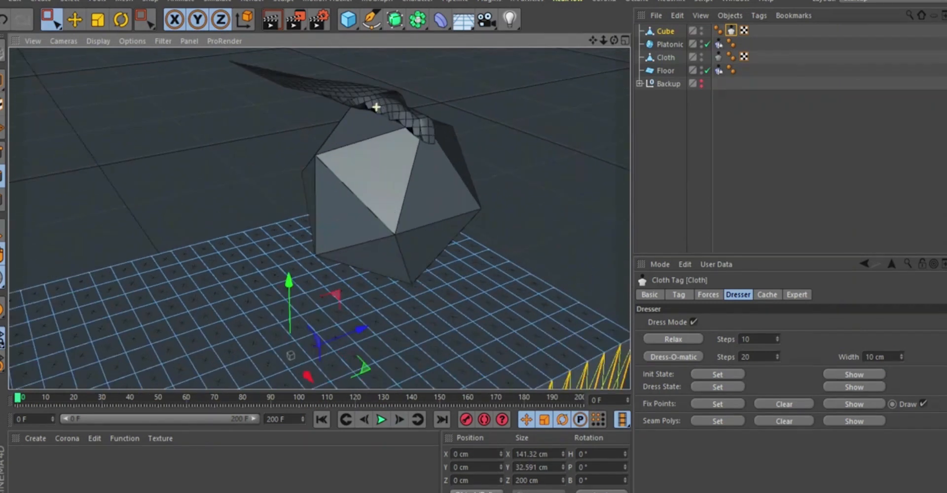
left_click_drag(410, 104, 372, 100, "alt")
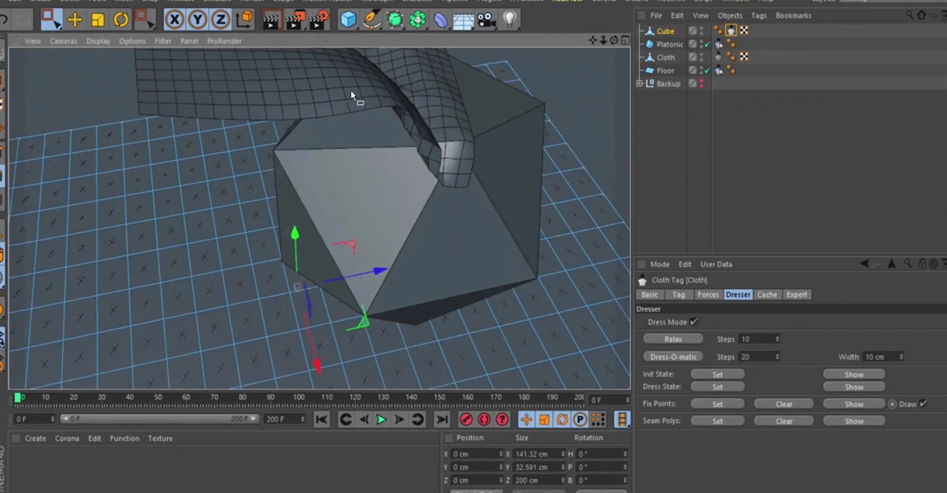
scroll(351, 90, "up", 6)
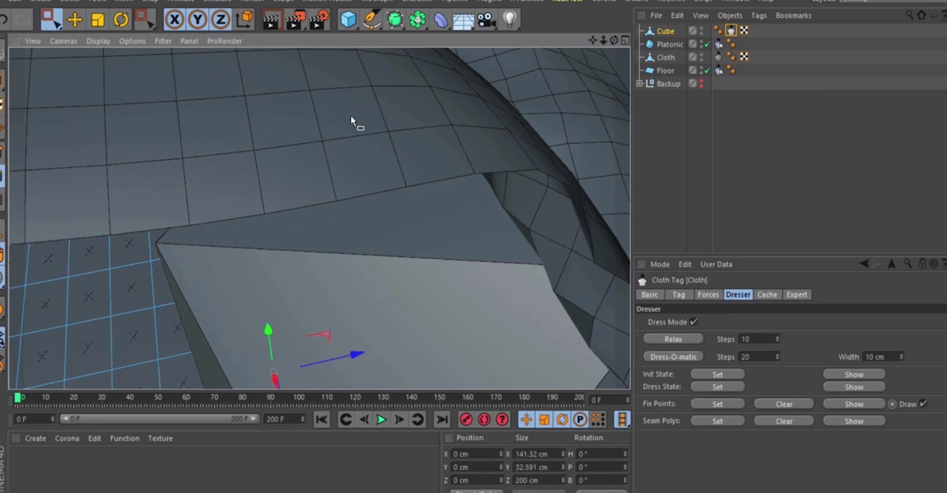
right_click_drag(366, 114, 353, 260, "alt")
left_click_drag(353, 260, 303, 294, "alt")
right_click_drag(303, 293, 301, 257, "alt")
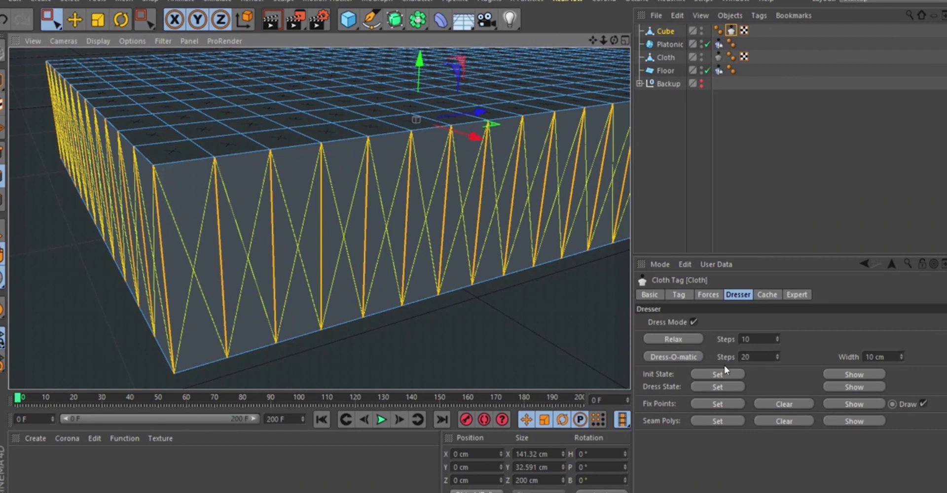
Try Dress-O-matic on the cube with 20 steps and a 10 cm width, play the animation, and undo the result.
left_click(886, 357)
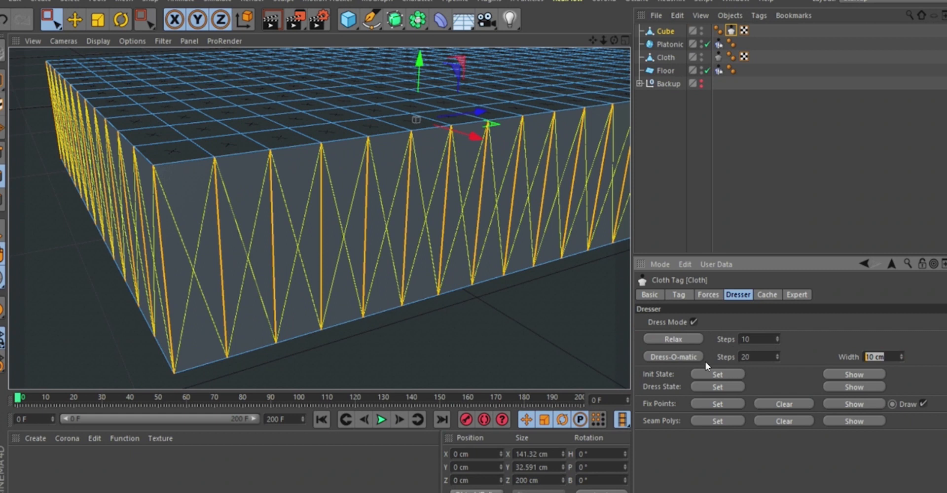
left_click(676, 356)
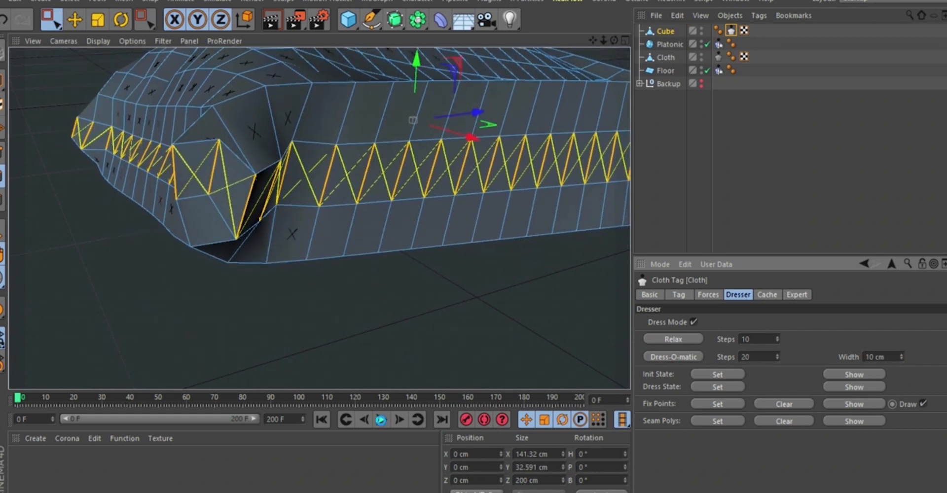
left_click(381, 421)
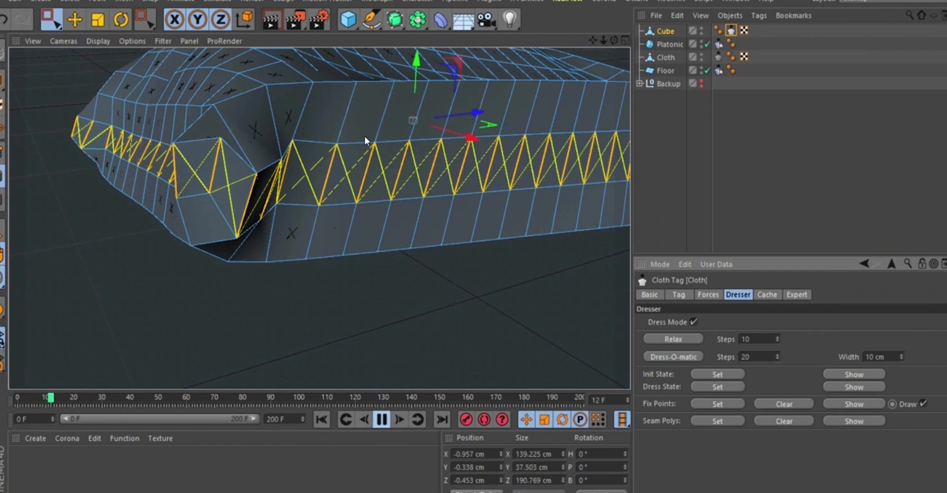
left_click(381, 419)
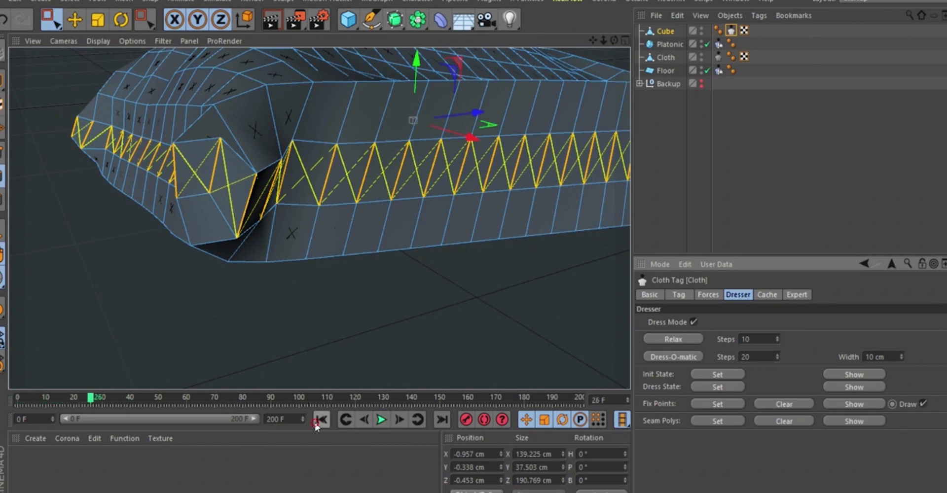
left_click(315, 422)
scroll(385, 172, "down", 2)
key("ctrl+z")
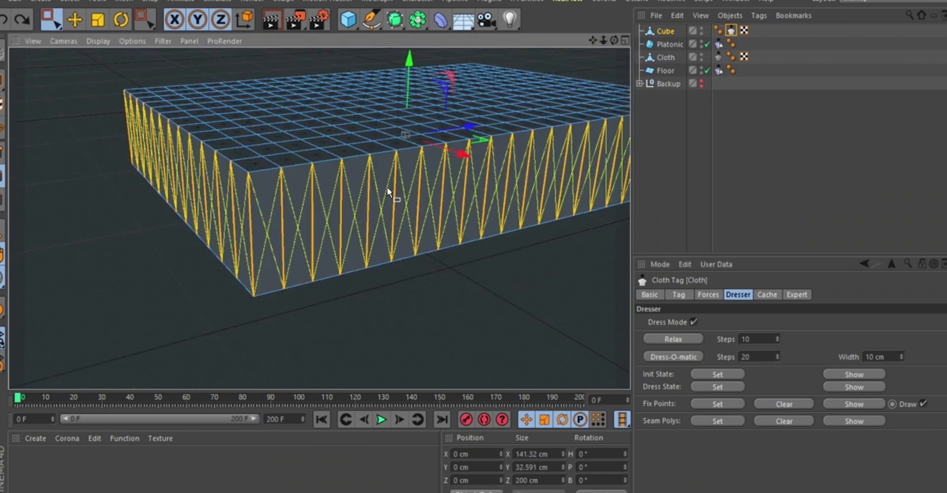
Try Dress-O-matic on the cube with 20 steps and a 1 cm width, and reset to the first frame.
left_click_drag(422, 208, 365, 165, "alt")
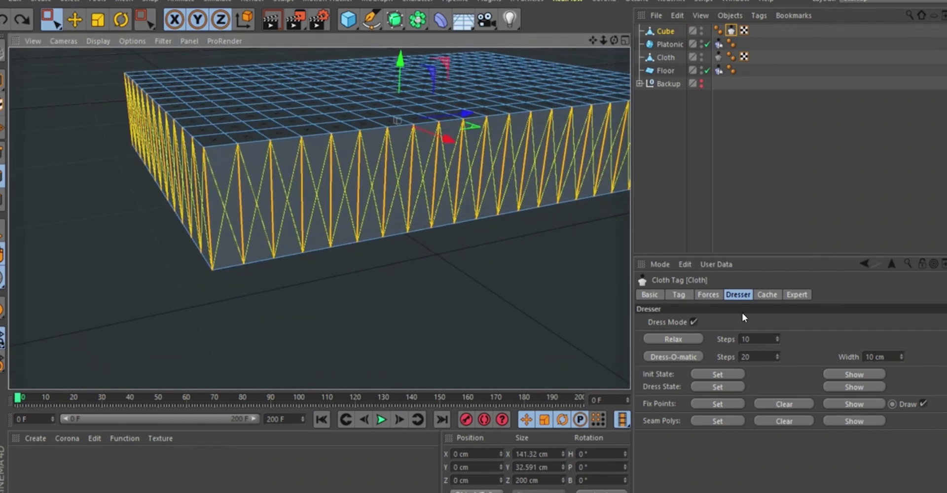
left_click(886, 358)
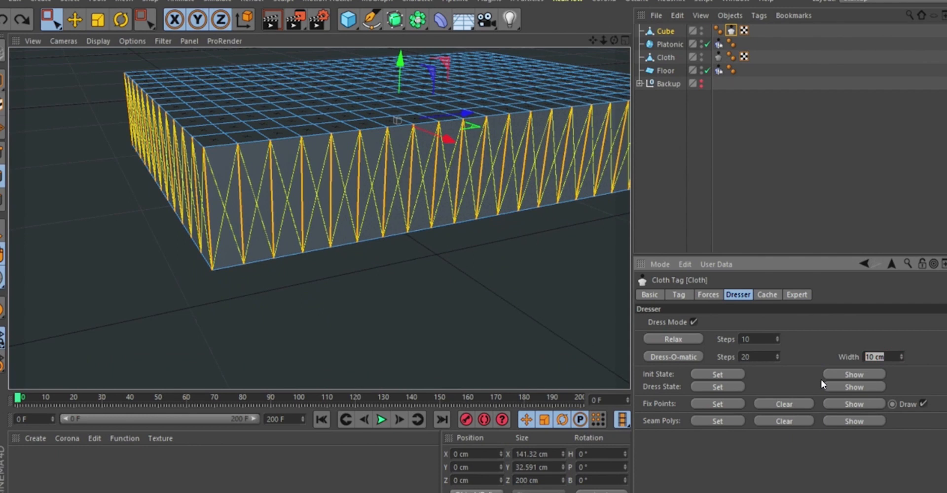
type("1")
key("Return")
left_click(662, 357)
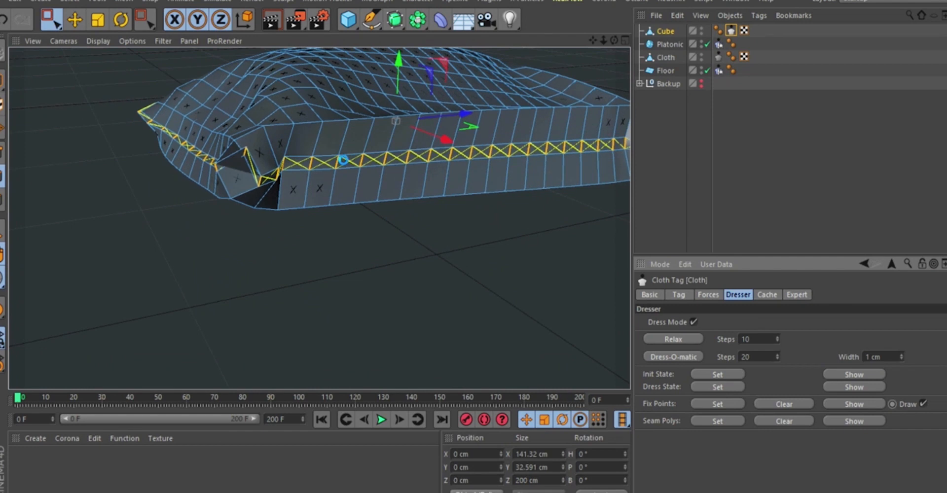
right_click(343, 161)
left_click(302, 241)
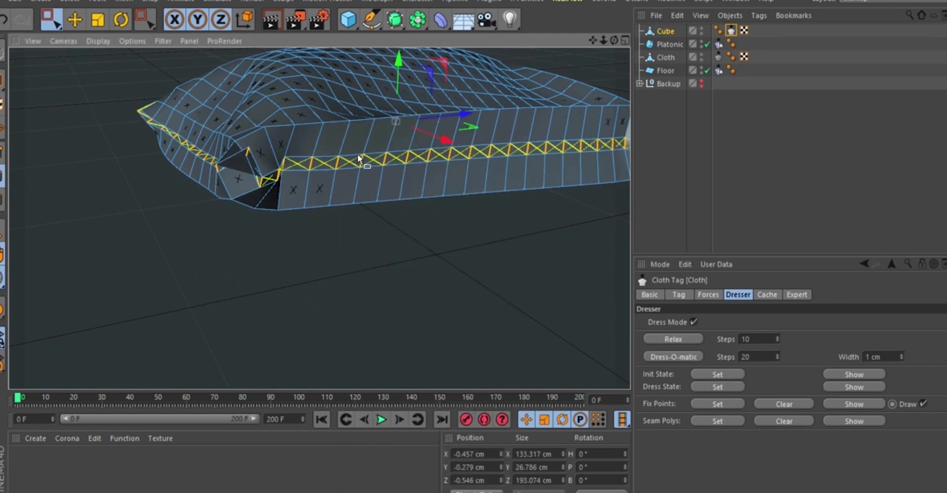
left_click(321, 420)
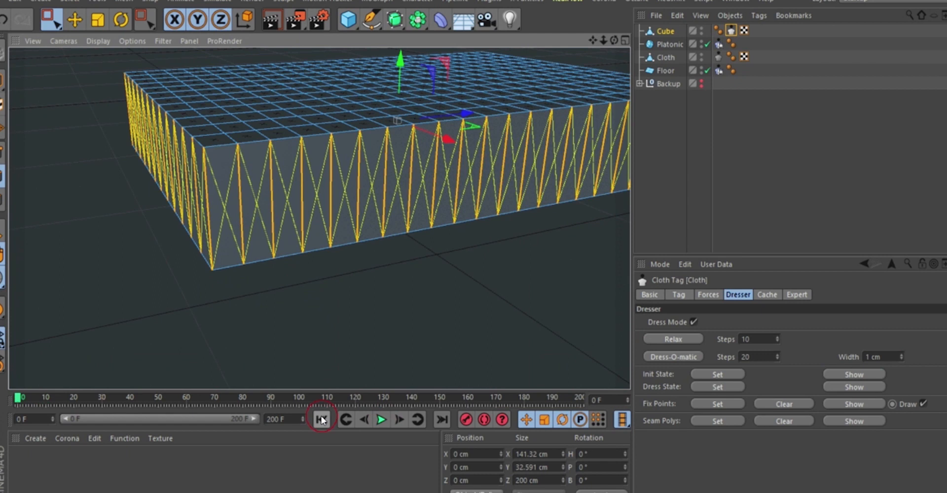
Set Dress-O-matic to 100 steps with a 0.1 cm width, and play the animation briefly before returning to the first frame.
double_click(868, 356)
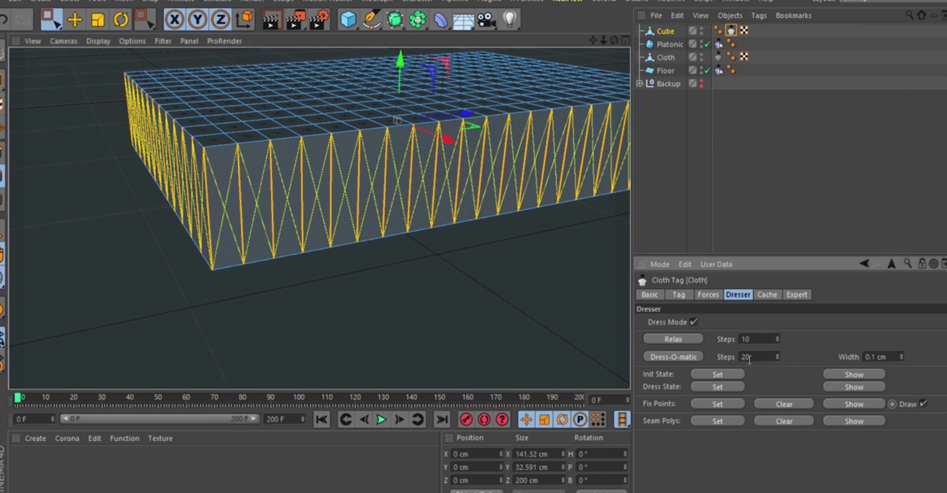
type("100")
left_click_drag(329, 164, 363, 132, "alt")
scroll(346, 164, "down", 5)
left_click_drag(325, 218, 348, 166, "alt")
left_click(382, 420)
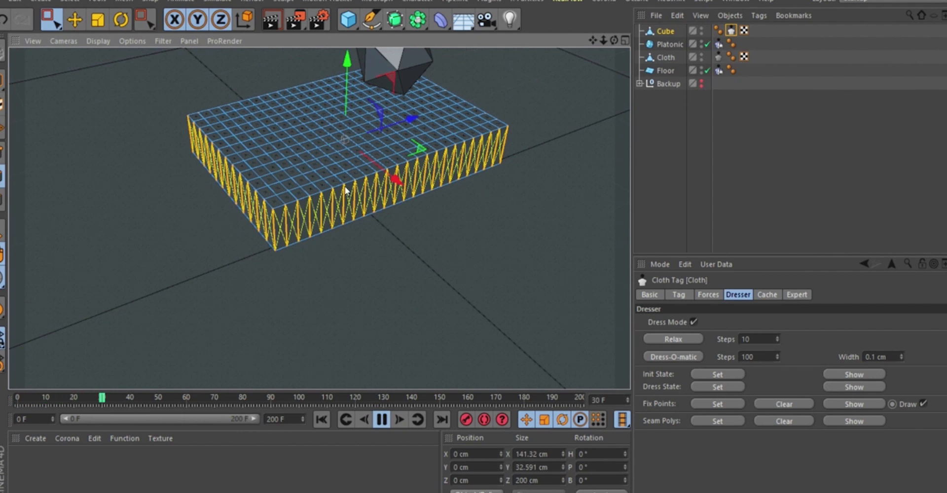
left_click(382, 419)
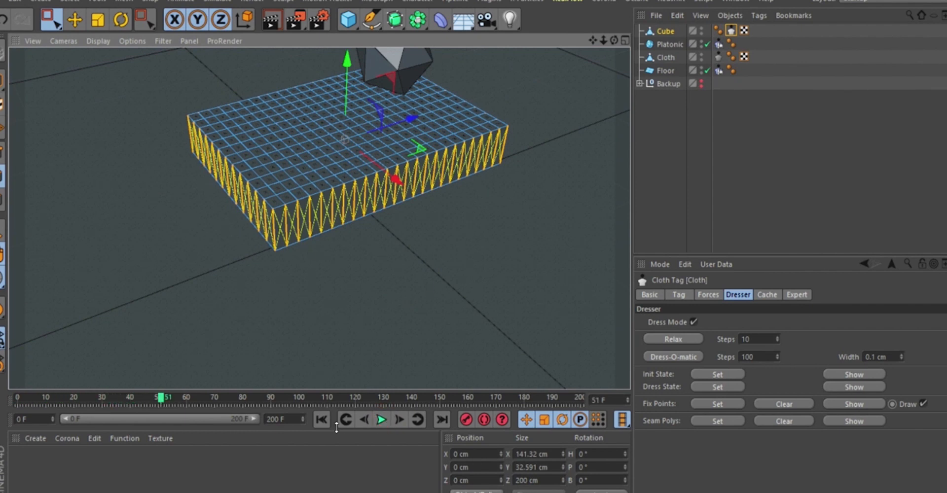
left_click(321, 419)
Try Dress-O-matic on the cube with the new settings, inspect the side seams, and reset to the first frame.
left_click(673, 357)
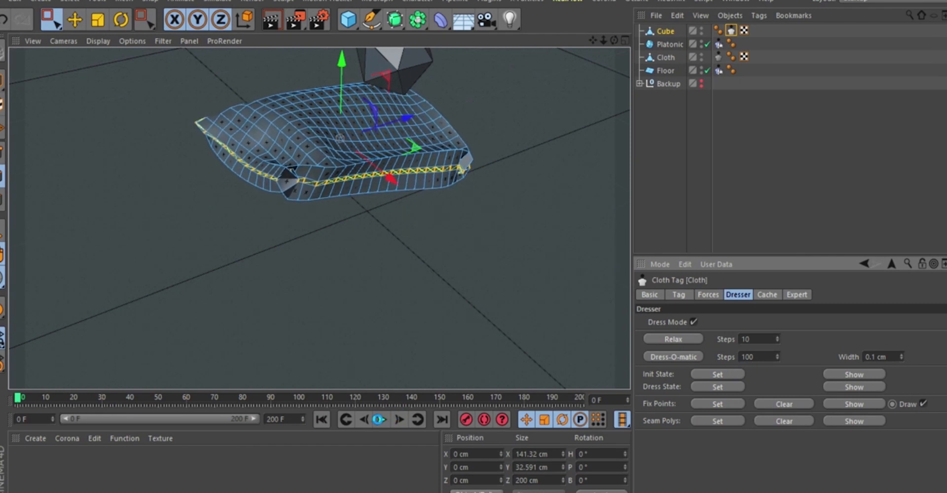
right_click(345, 383)
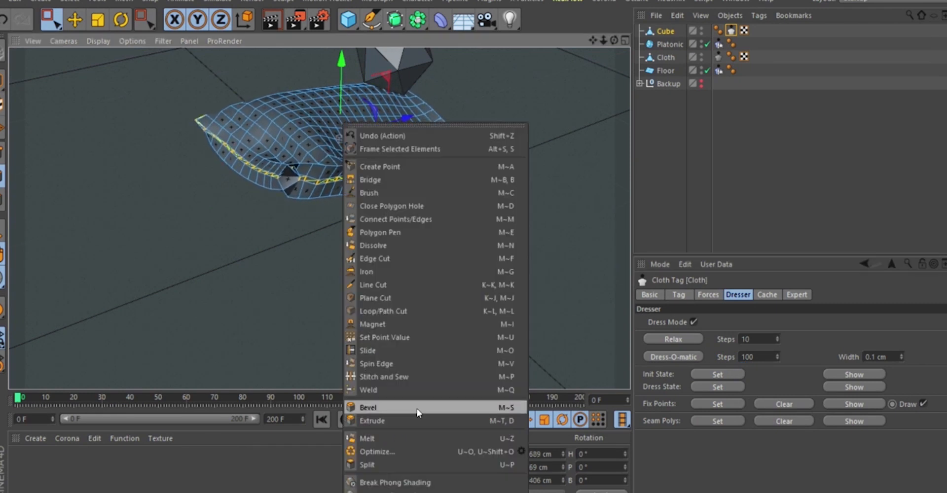
key("Escape")
left_click(382, 419)
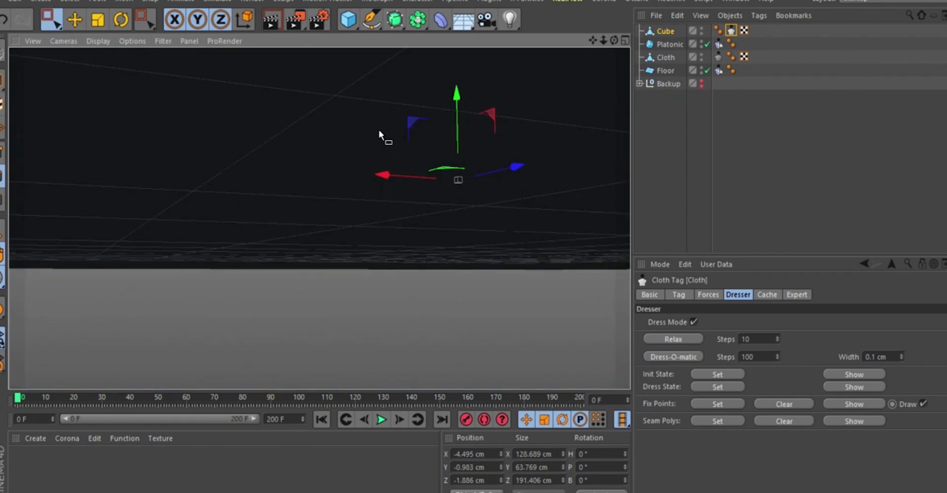
left_click_drag(408, 132, 442, 340, "alt")
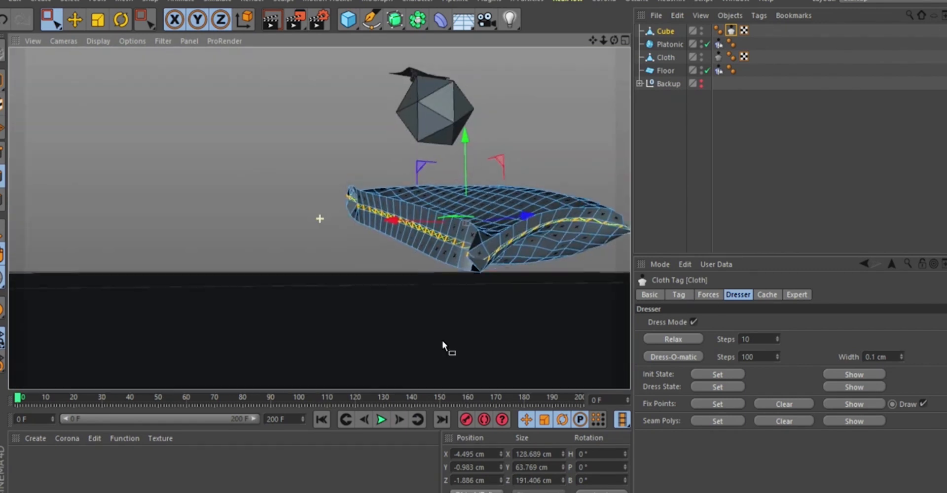
left_click_drag(479, 266, 495, 280, "alt")
left_click_drag(319, 219, 370, 207, "alt")
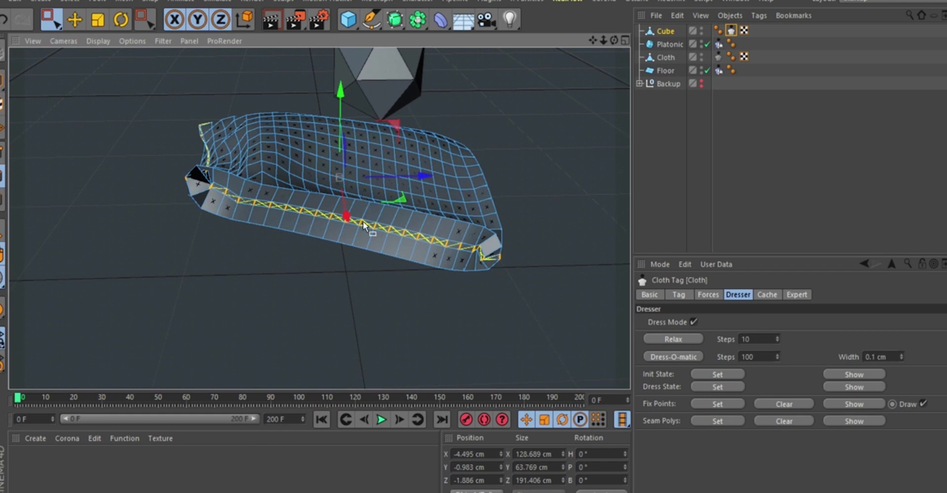
mouse_move(22, 400)
left_mouse_down()
mouse_move(193, 399)
mouse_move(19, 400)
left_mouse_up()
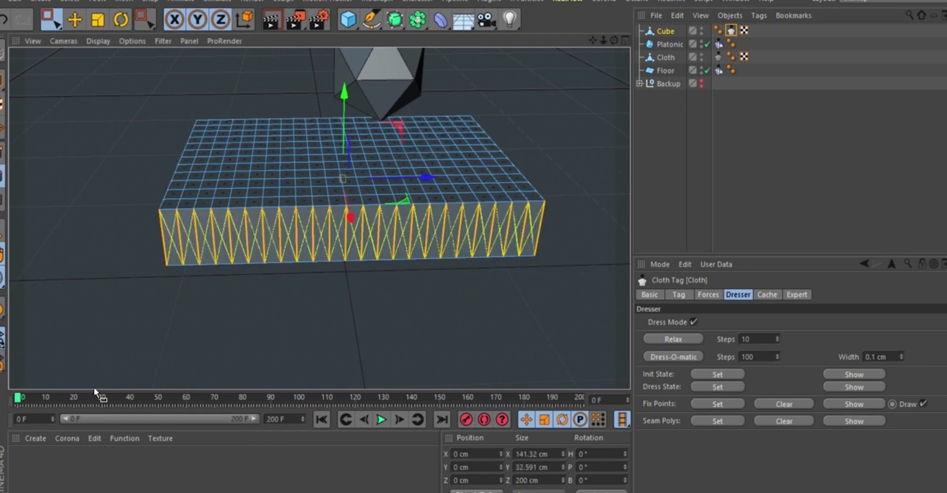
Add a sphere primitive to the scene.
left_click_drag(329, 321, 355, 249, "alt")
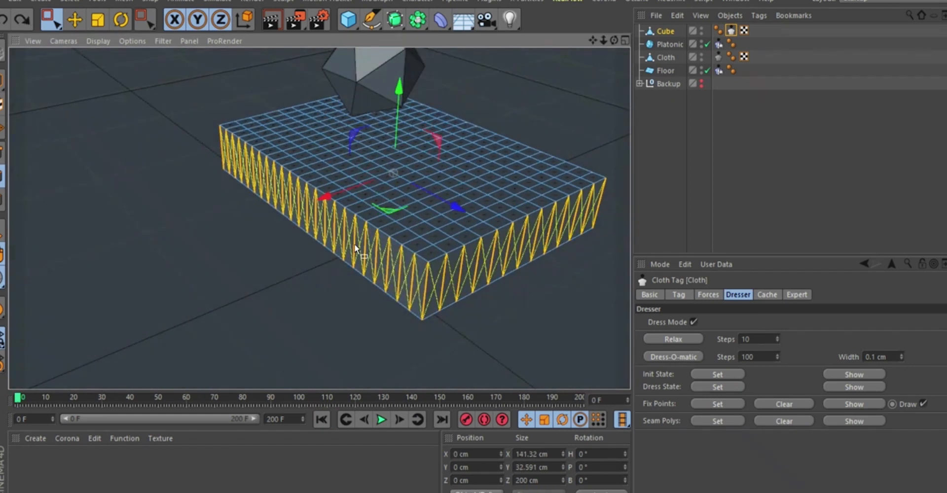
left_click_drag(454, 154, 340, 148, "alt")
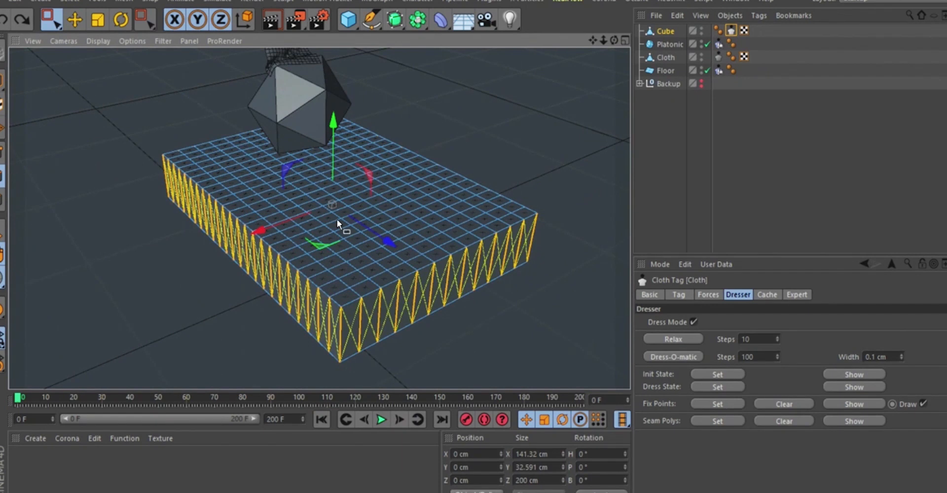
left_click_drag(336, 219, 413, 221, "alt")
left_click(359, 21)
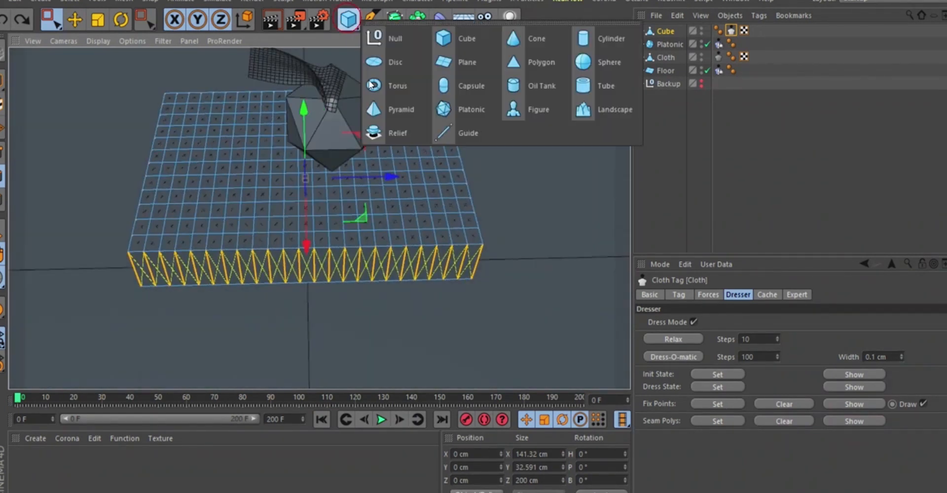
left_click(575, 70)
left_click_drag(338, 218, 423, 234, "alt")
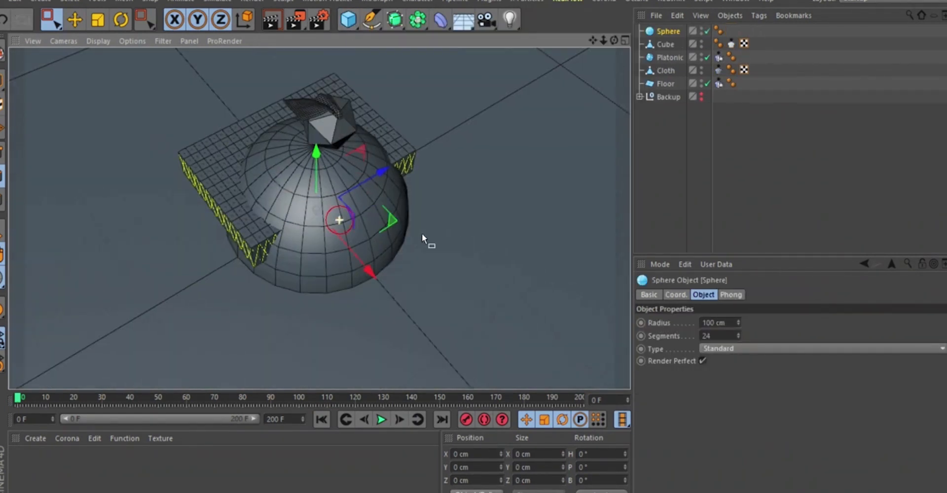
Shrink the sphere to about 53 cm across and place it at the cube, at about X -43 cm and Y 35 cm.
left_click(1, 81)
left_click(75, 20)
left_click_drag(225, 182, 168, 99, "alt")
left_click_drag(320, 150, 320, 130)
left_click_drag(330, 230, 326, 218)
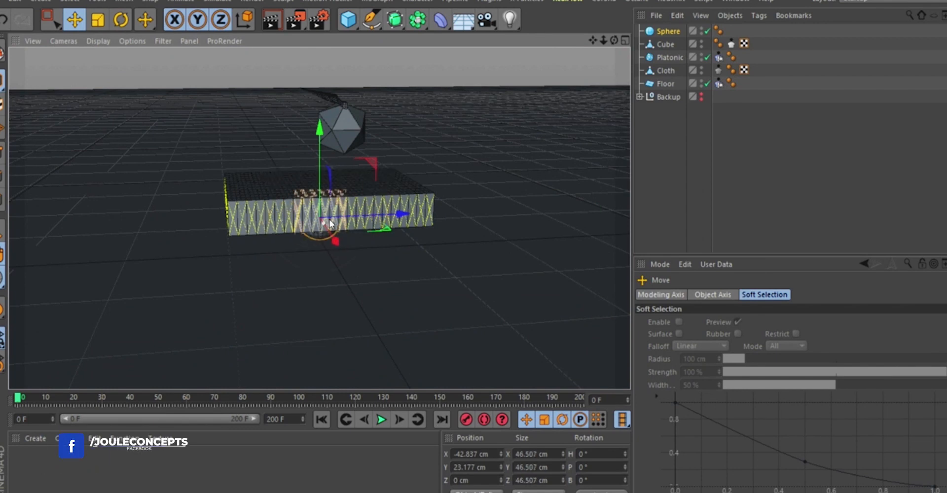
left_click_drag(316, 133, 320, 122)
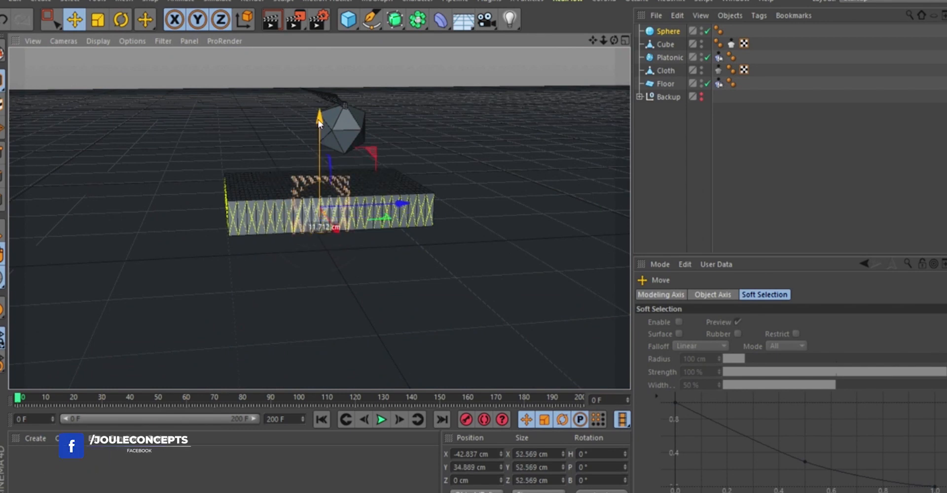
Shrink the sphere to a radius of about 17 cm and raise it to about Y 44.6 cm.
right_click_drag(324, 180, 347, 59, "alt")
left_click_drag(359, 238, 339, 282, "alt")
left_click_drag(321, 225, 323, 204)
left_click_drag(332, 287, 267, 275, "alt")
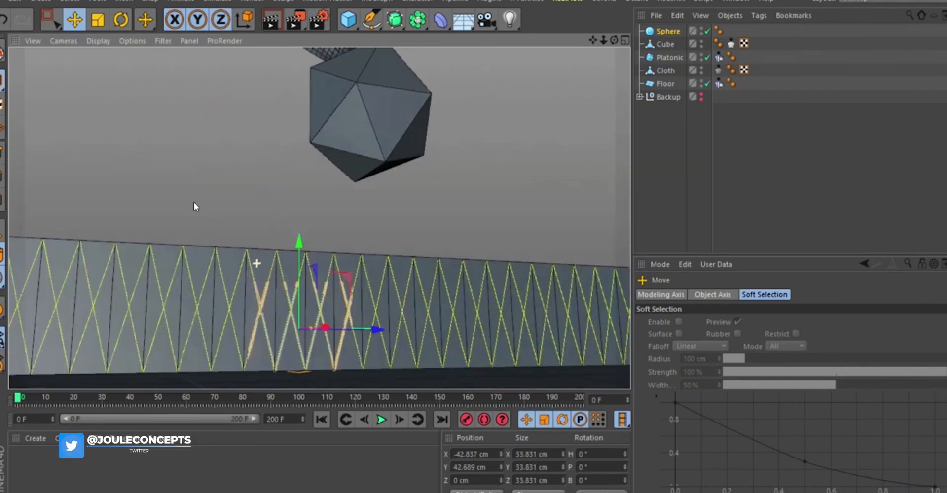
left_click_drag(194, 203, 183, 216, "alt")
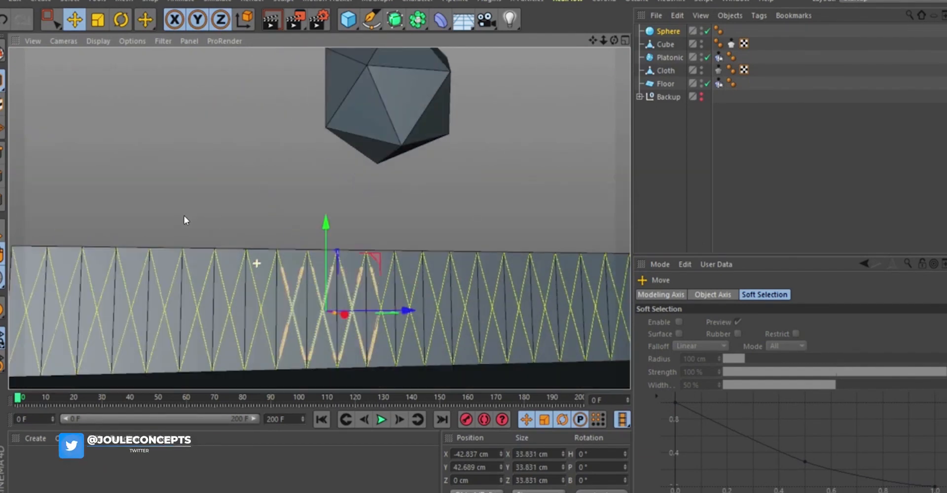
left_click_drag(327, 236, 328, 232)
middle_click_drag(321, 259, 296, 193, "alt")
Hide the floor plane to expose the underside of the cube.
left_click(370, 355)
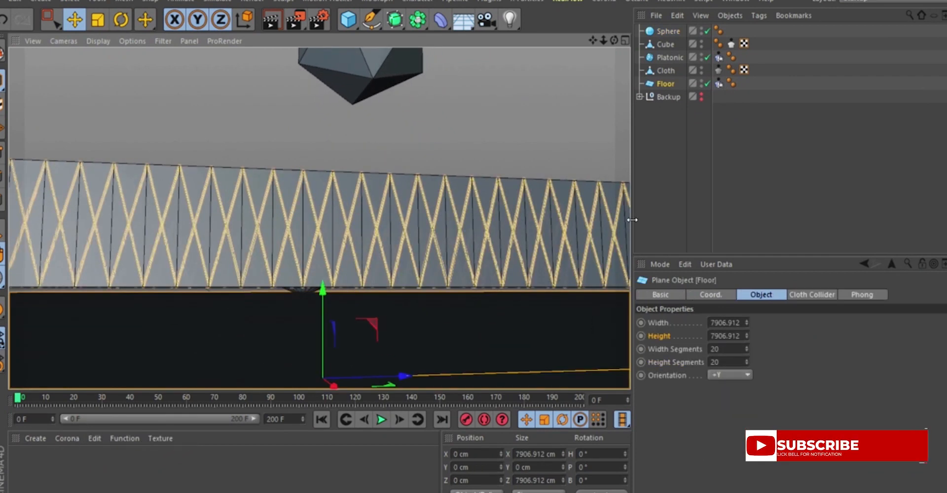
left_click(701, 82)
left_click_drag(350, 300, 333, 326, "alt")
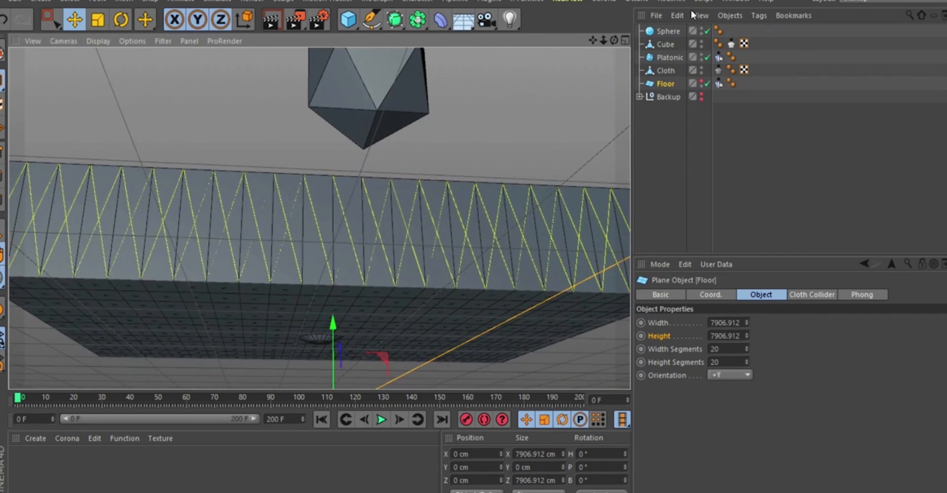
Raise the sphere inside the cube to a Y position of about 47.4 cm.
left_click(666, 31)
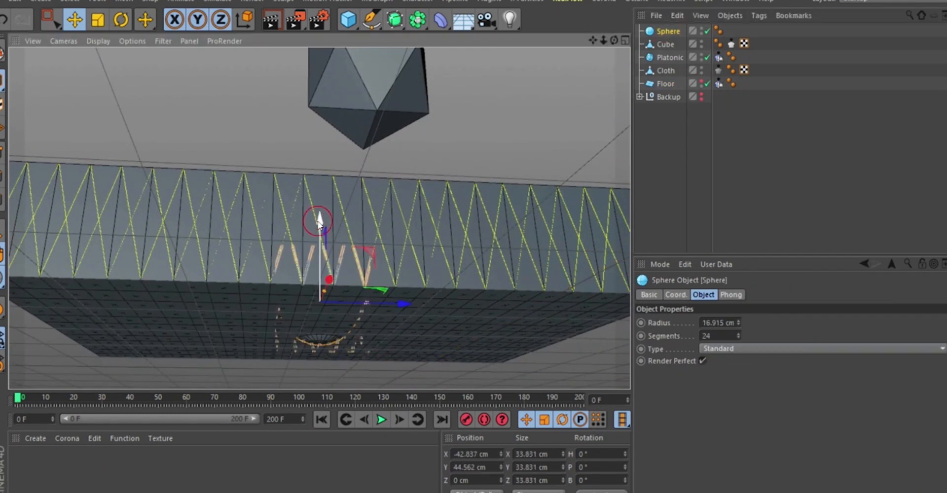
left_click_drag(321, 226, 381, 308)
left_click_drag(274, 171, 271, 169)
mouse_move(297, 216)
left_mouse_down("alt")
mouse_move(258, 143)
mouse_move(253, 111)
mouse_move(346, 250)
mouse_move(363, 217)
mouse_move(252, 150)
mouse_move(531, 98)
left_mouse_up("alt")
Turn on X-Ray for the cube.
left_click(665, 45)
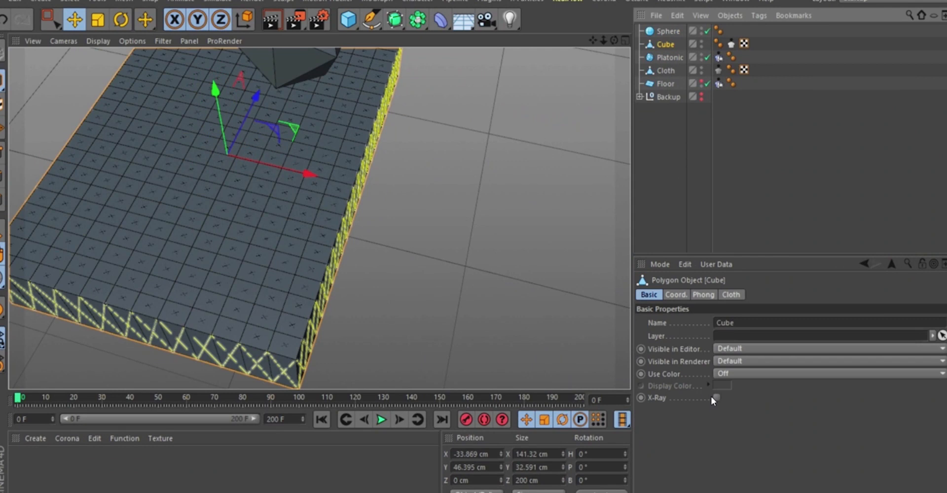
left_click(717, 398)
left_click_drag(317, 262, 275, 243, "alt")
Enlarge the sphere to about 157 cm across and flatten it with a Y scale of 0.18.
left_click(667, 32)
mouse_move(261, 169)
left_mouse_down("alt")
mouse_move(227, 70)
mouse_move(257, 150)
mouse_move(270, 156)
left_mouse_up("alt")
left_click(674, 296)
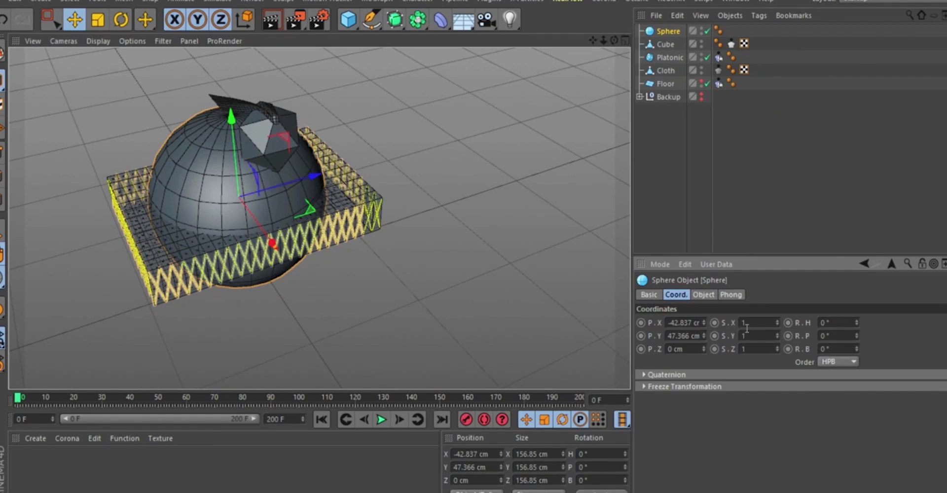
left_click_drag(777, 339, 776, 339)
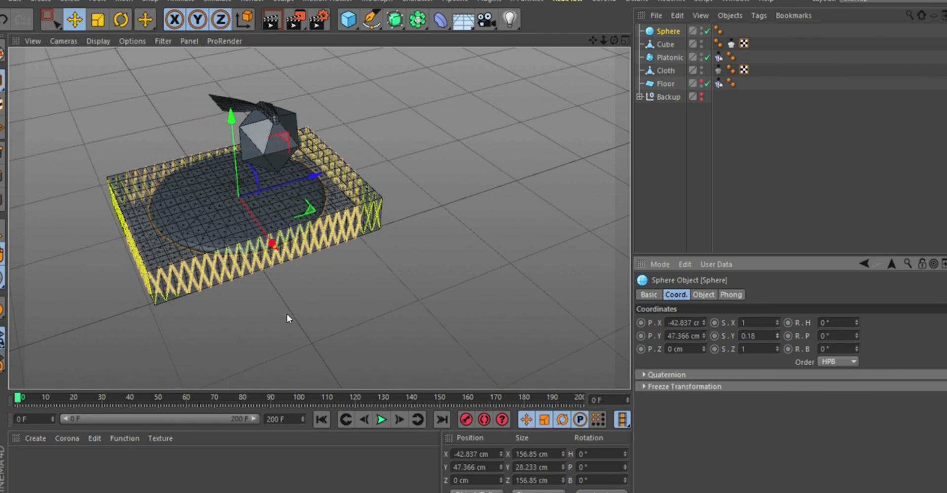
Check the flattened sphere's fit inside the cube and set its Y scale to 0.19.
left_click_drag(286, 314, 255, 232, "alt")
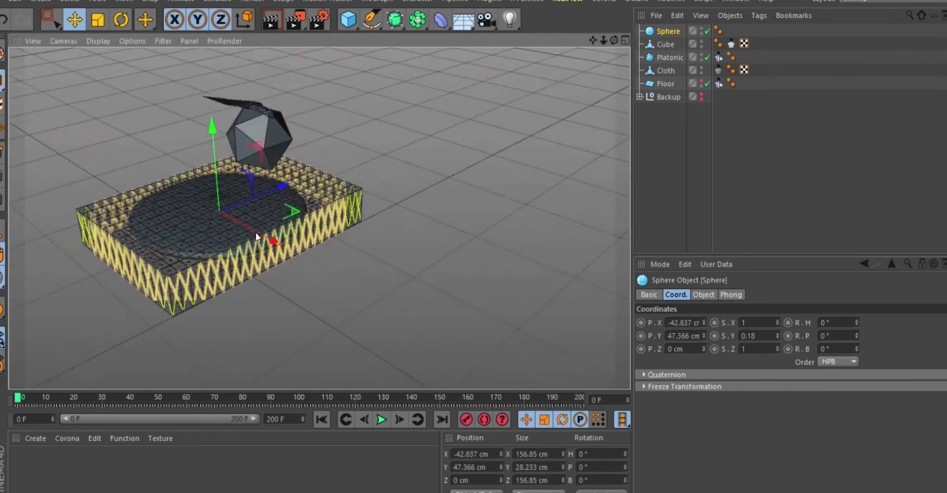
right_click_drag(210, 212, 243, 158, "alt")
left_click_drag(261, 187, 298, 245, "alt")
right_click_drag(297, 250, 224, 106, "alt")
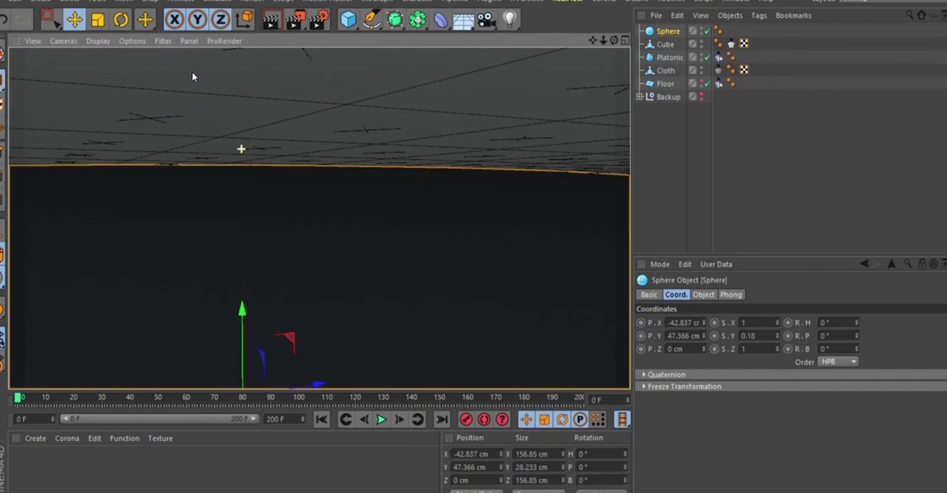
left_click(777, 333)
Stretch the sphere to a Z scale of 1.25 and shift it along X to about -32 cm.
left_click_drag(393, 192, 323, 147, "alt")
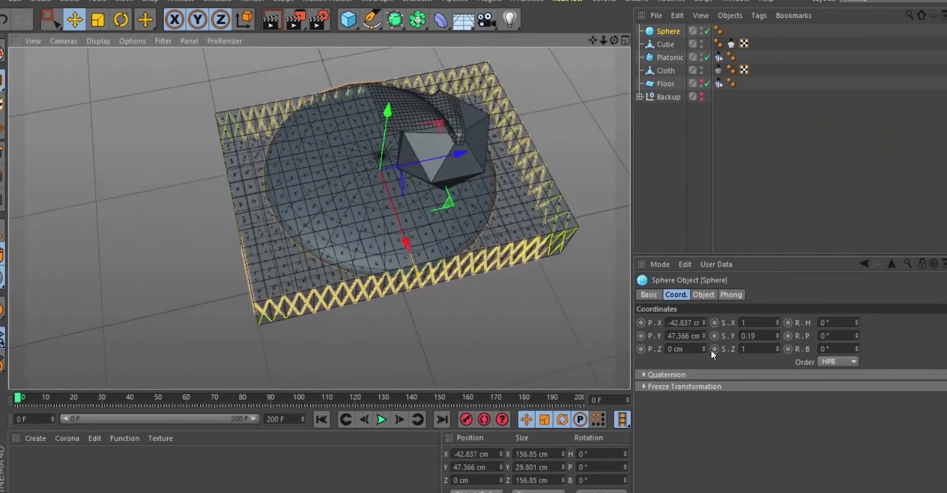
left_click(777, 347)
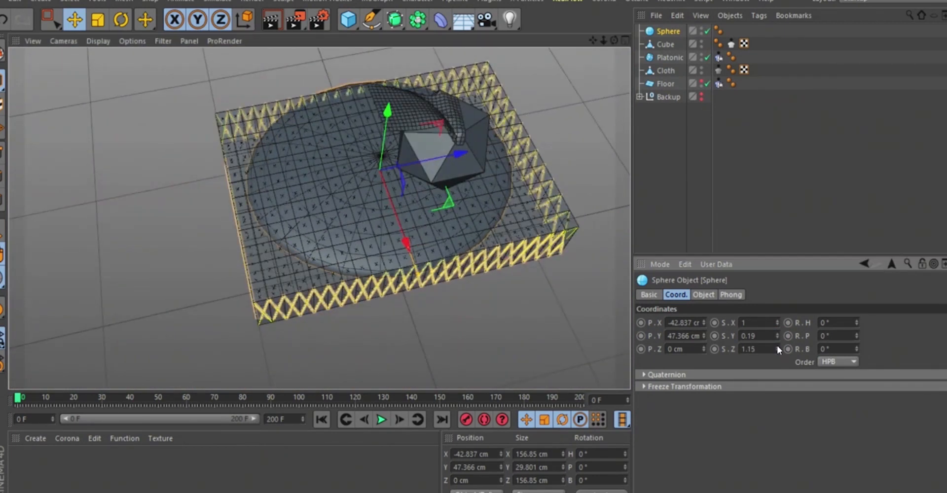
left_click(778, 347)
left_click(778, 347)
left_click_drag(571, 311, 531, 253, "alt")
left_click_drag(452, 308, 466, 310)
scroll(395, 217, "down", 4)
left_click_drag(403, 247, 434, 244, "alt")
left_click_drag(440, 303, 437, 307)
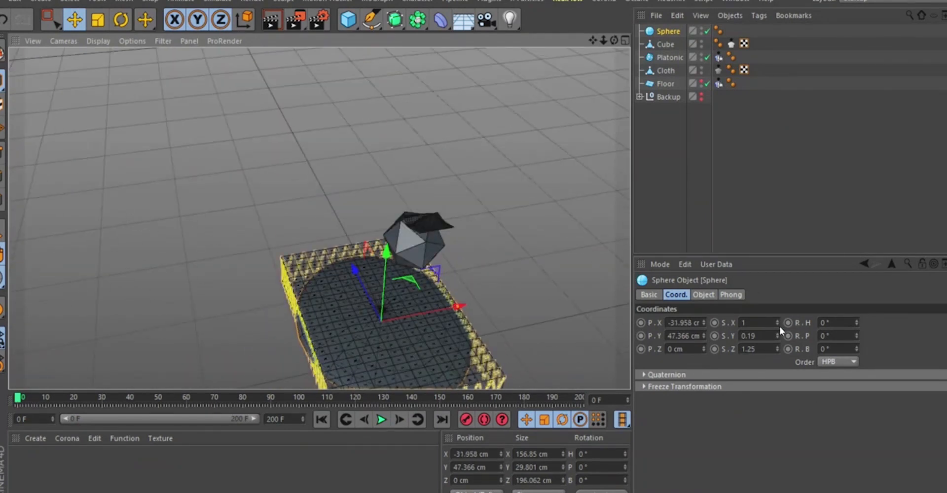
Narrow the sphere to an X scale of 0.927 and move it along X to about -35.4 cm.
left_click_drag(778, 325, 777, 326)
left_click_drag(392, 300, 286, 261, "alt")
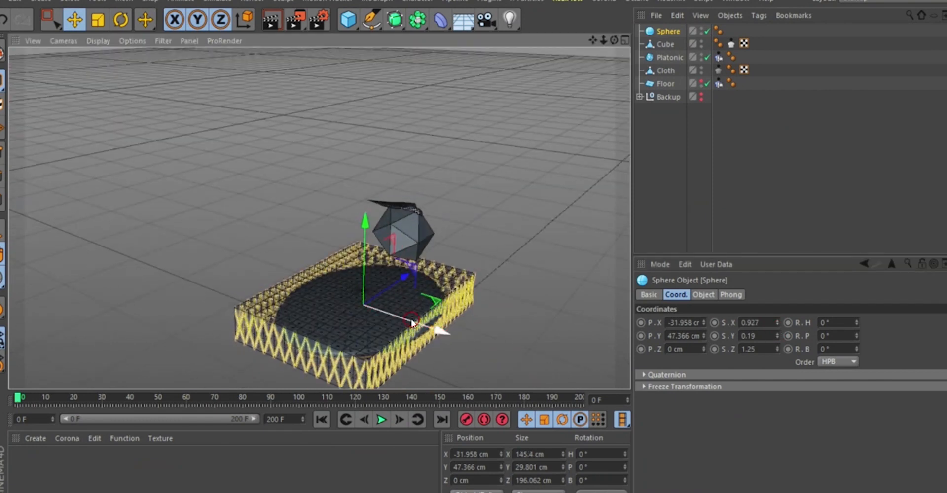
left_click_drag(416, 318, 489, 311)
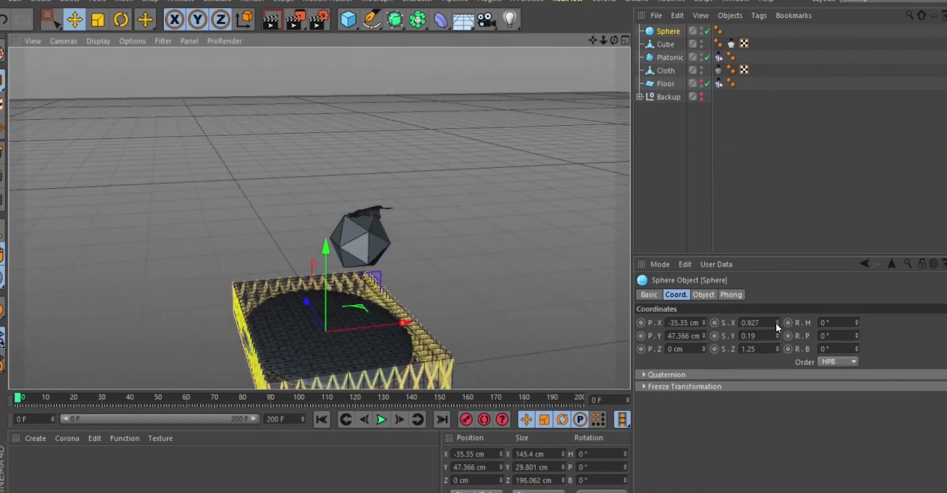
Narrow the sphere to an X scale of 0.877 and give it a copy of the floor's Cloth Collider tag.
left_click_drag(776, 326, 774, 325)
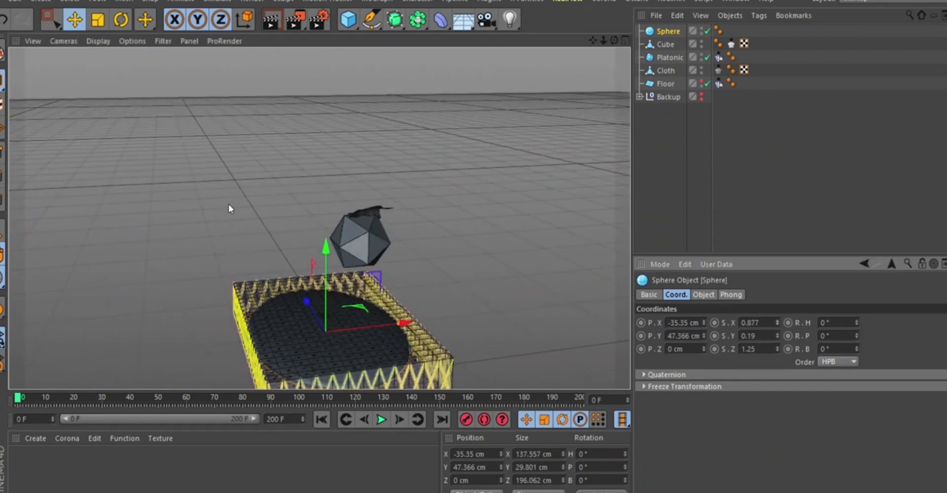
left_click_drag(229, 204, 375, 237, "alt")
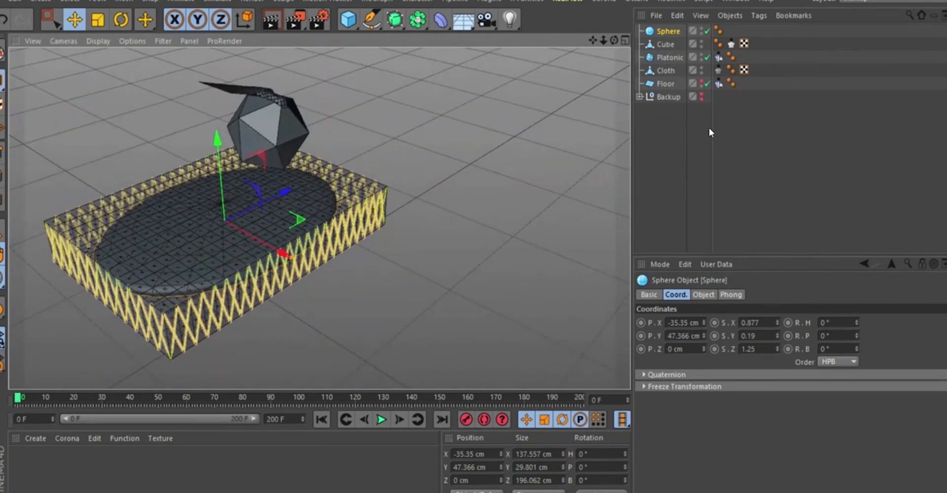
left_click(720, 83)
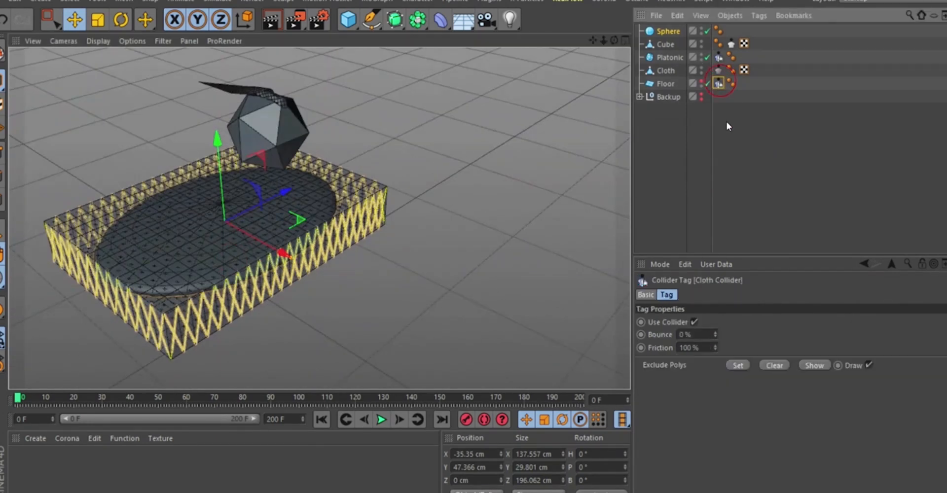
left_click_drag(728, 35, 730, 32, "ctrl")
left_click_drag(302, 255, 181, 258, "alt")
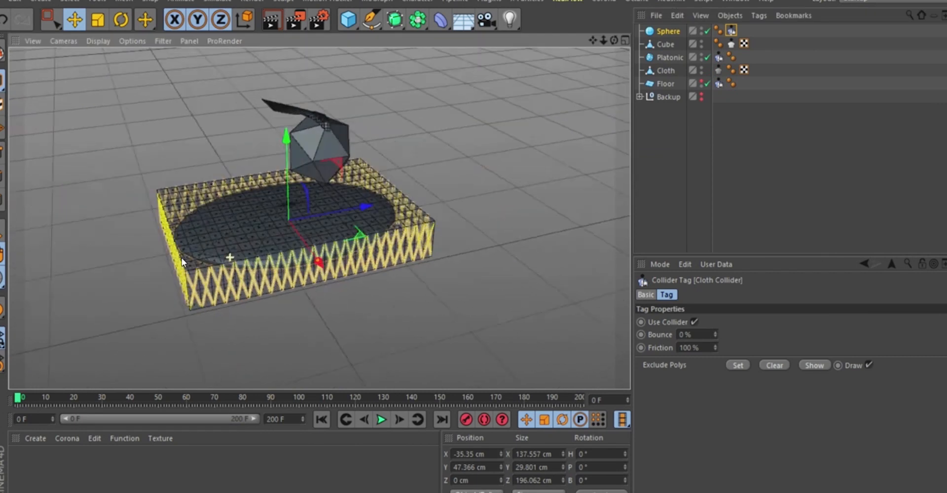
Run Dress-O-matic with 100 steps on the cube's Cloth tag to pull the seams together around the sphere.
scroll(230, 220, "up", 3)
scroll(229, 220, "up", 2)
left_click(673, 44)
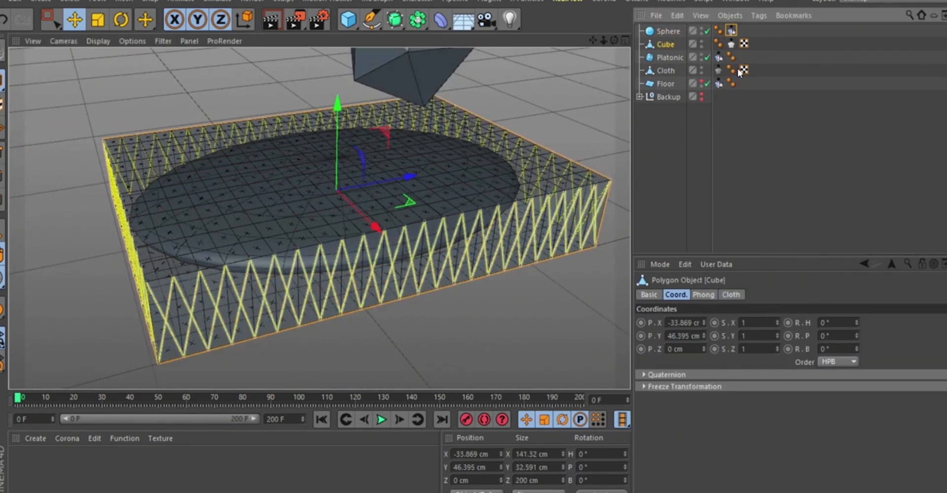
left_click(732, 44)
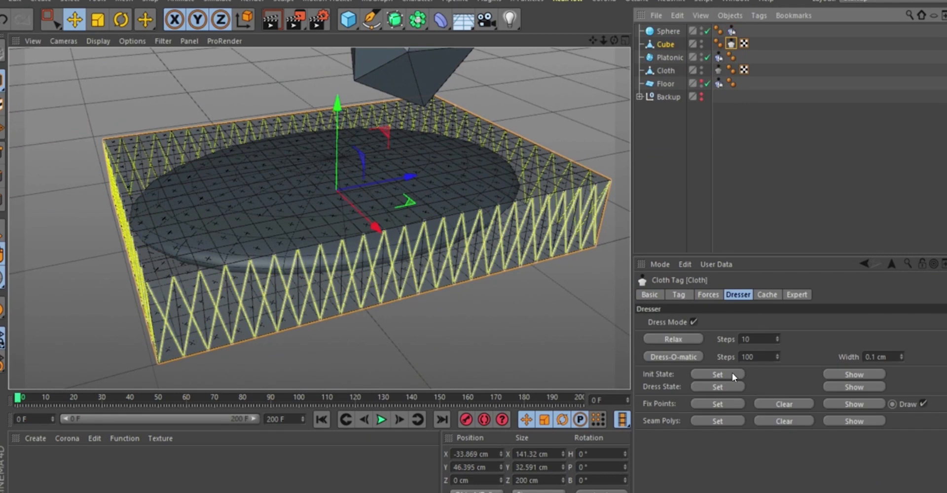
left_click(679, 355)
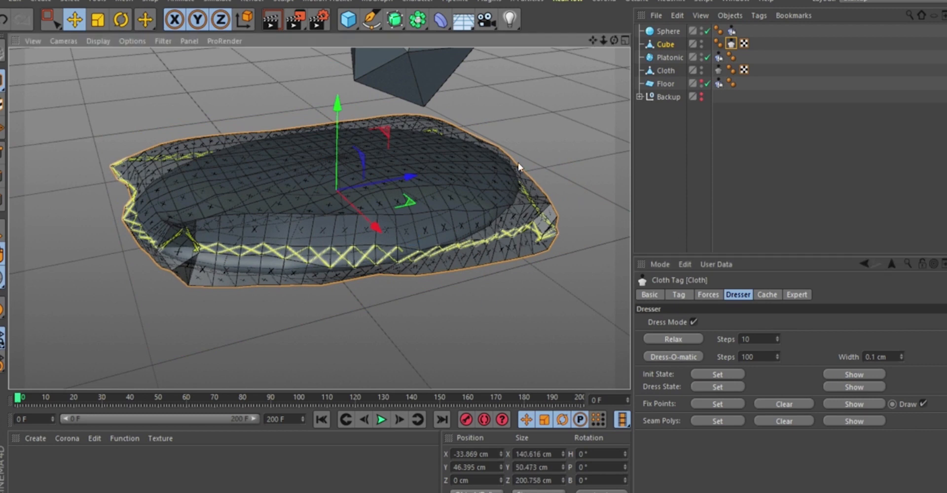
Turn off X-Ray display for the cube and inspect the stitched seam along the pillow's edge.
left_click_drag(379, 244, 410, 275, "alt")
scroll(410, 275, "down", 3)
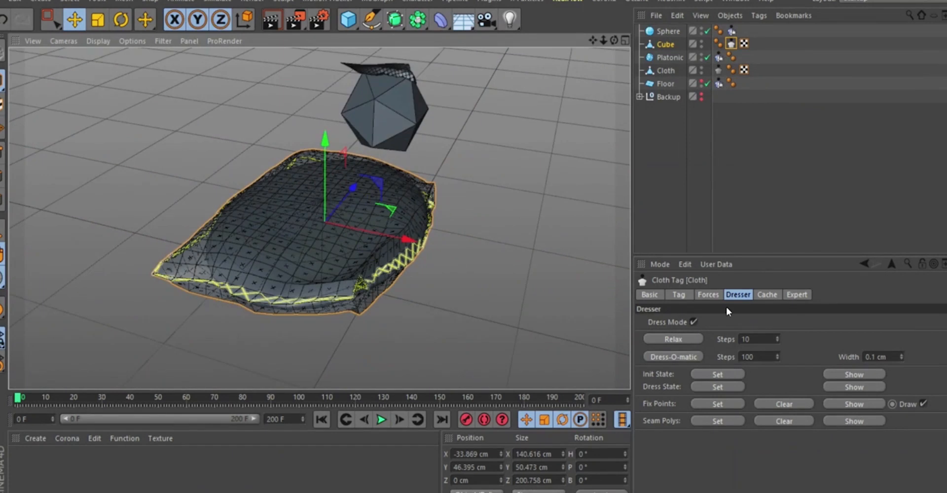
left_click(663, 45)
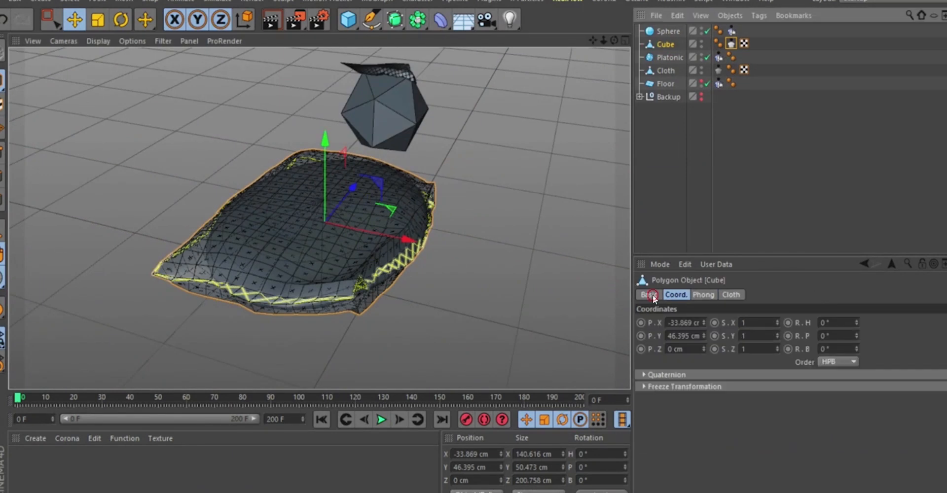
left_click(650, 295)
left_click(717, 398)
left_click_drag(366, 216, 341, 267, "alt")
right_click_drag(206, 265, 232, 198, "alt")
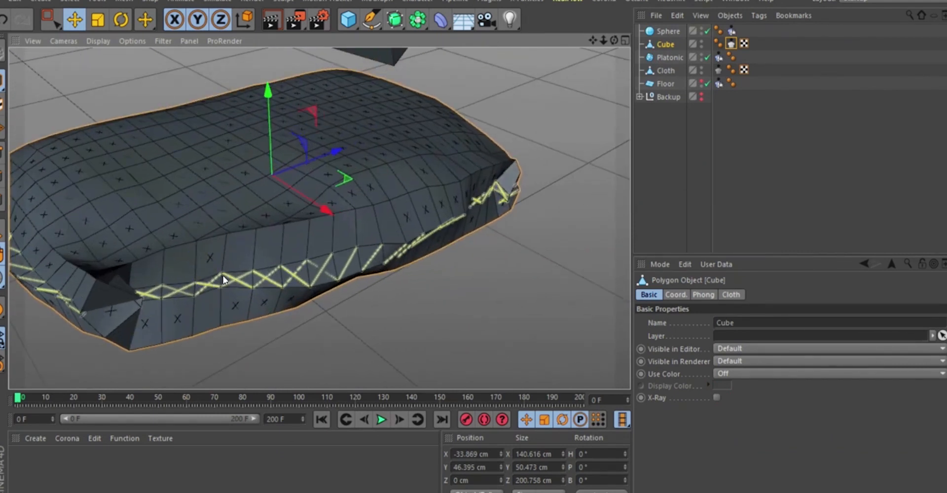
left_click_drag(223, 277, 235, 283, "alt")
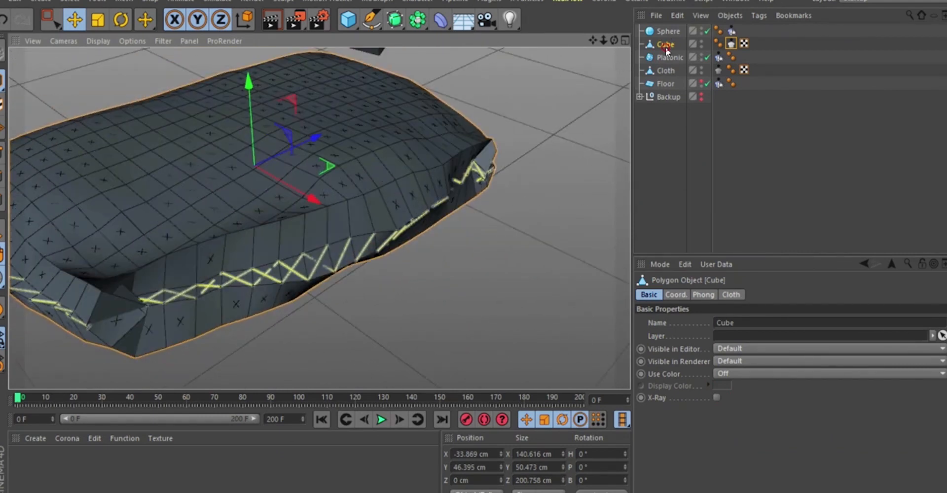
Add a Cloth Surface as the parent of the cube and set its subdivisions to 0.
left_click(219, 3)
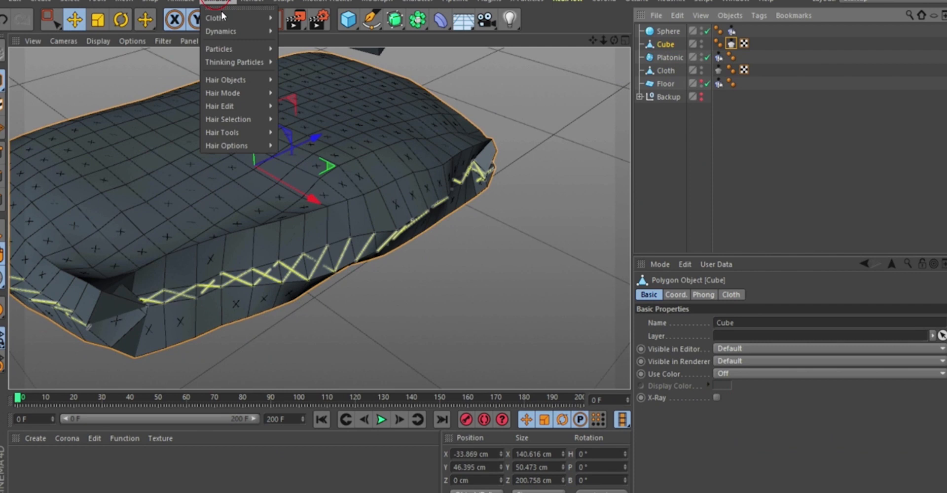
mouse_move(222, 15)
left_click(308, 23, "alt")
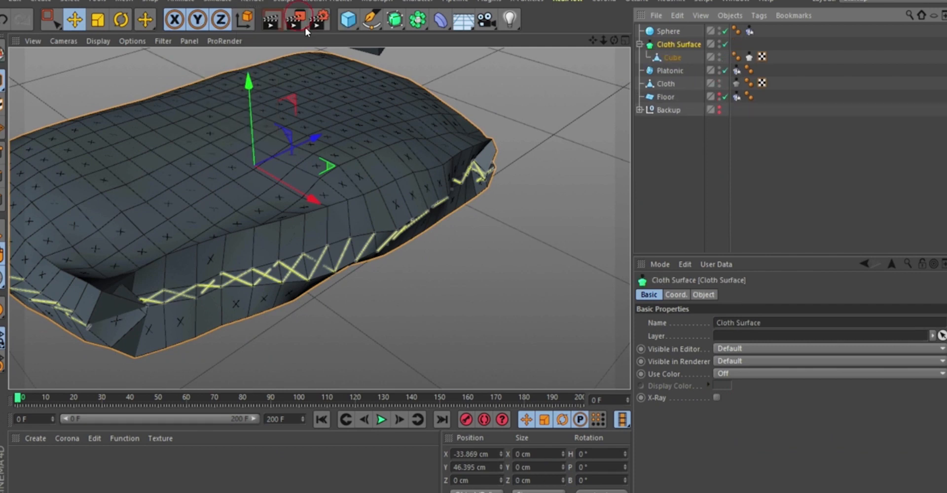
left_click(703, 294)
double_click(713, 349)
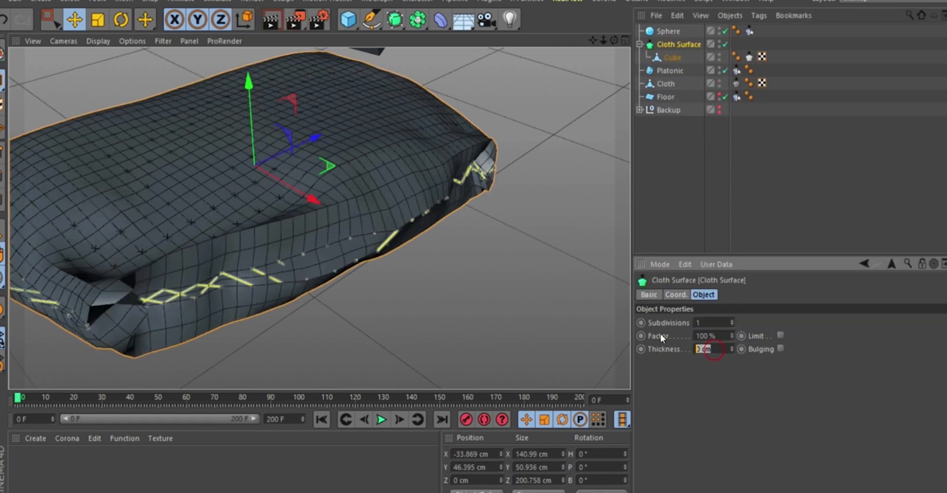
double_click(702, 321)
type("0")
key("Return")
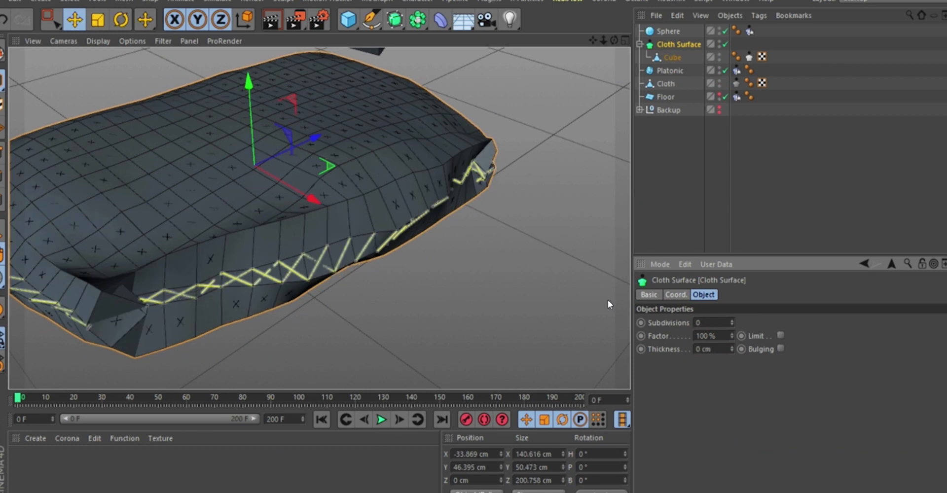
Set the Cloth Surface's thickness to -0.2 cm.
double_click(701, 350)
key("BackSpace")
key("Return")
scroll(249, 228, "up", 3)
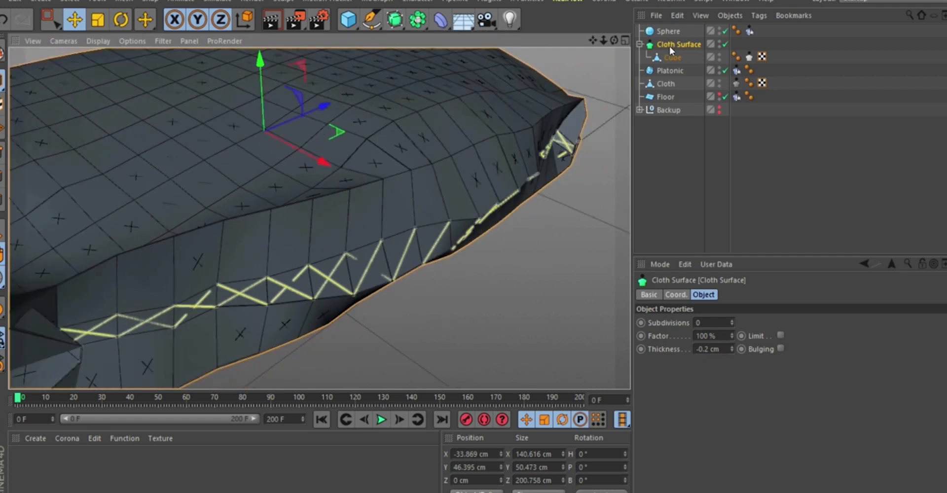
Place the Cloth Surface inside a Subdivision Surface and inspect the smoothed pillow from several sides.
left_click(395, 19, "alt")
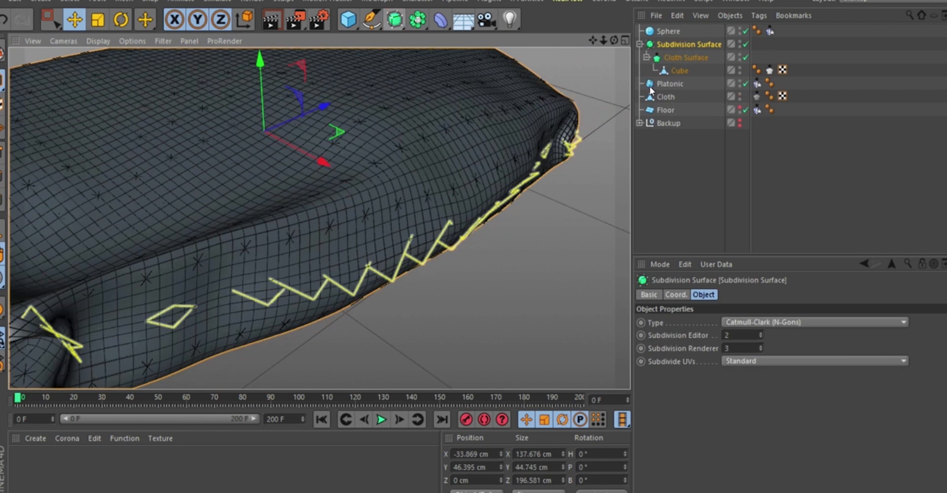
left_click(803, 220)
scroll(312, 190, "down", 5)
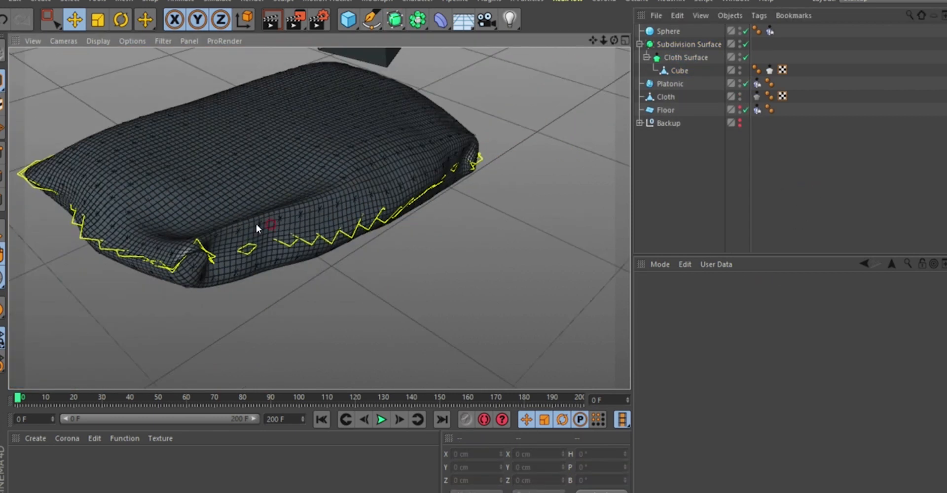
left_click_drag(258, 227, 198, 186, "alt")
scroll(375, 197, "down", 3)
left_click_drag(377, 253, 344, 223, "alt")
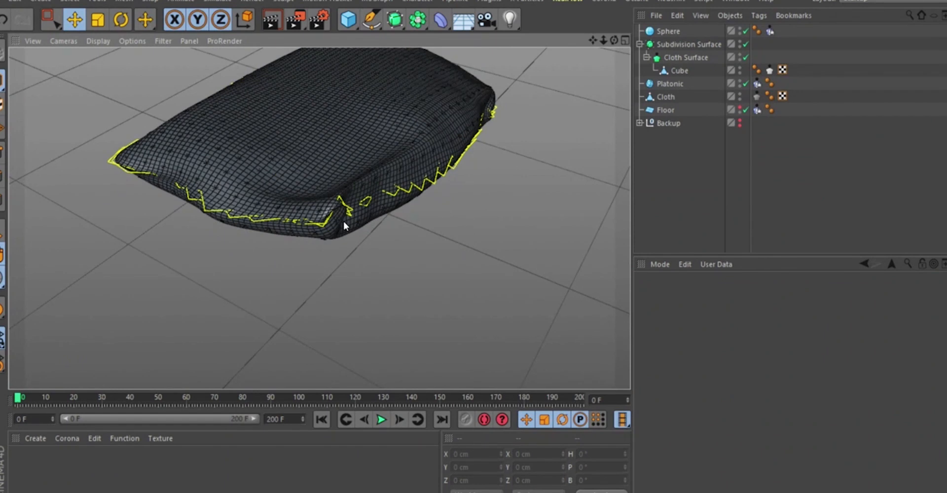
left_click_drag(352, 193, 275, 230, "alt")
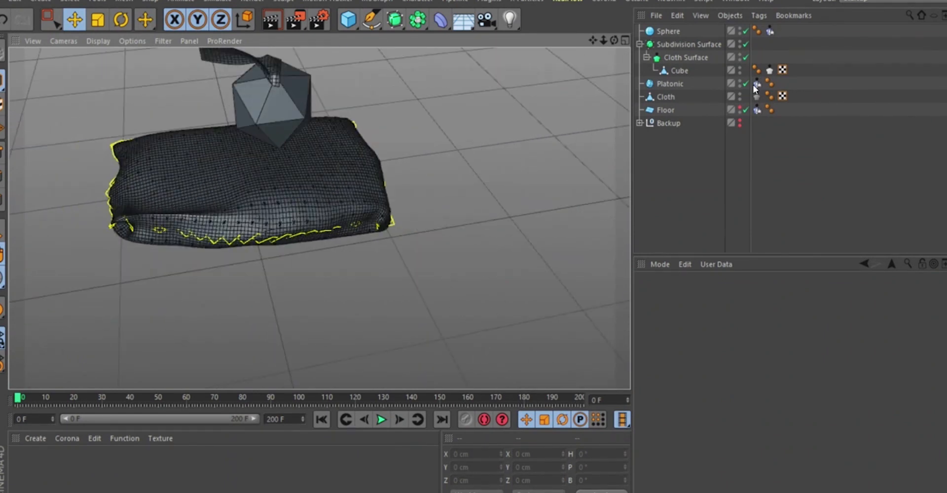
Relax the cube's cloth with 10 steps from the Dresser settings of its Cloth tag.
left_click(770, 70)
left_click(738, 295)
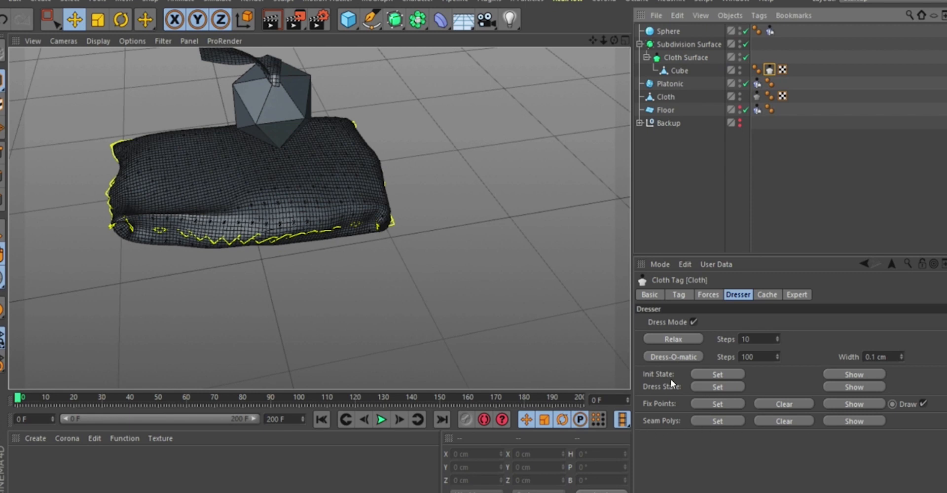
left_click(684, 341)
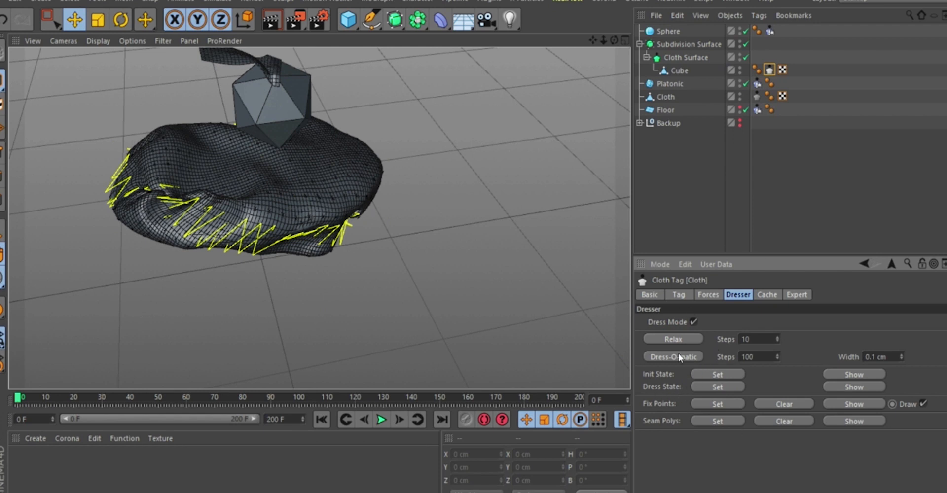
Calculate the simulation cache of the cube's Cloth tag and inspect the cached pillow shape.
left_click(767, 294)
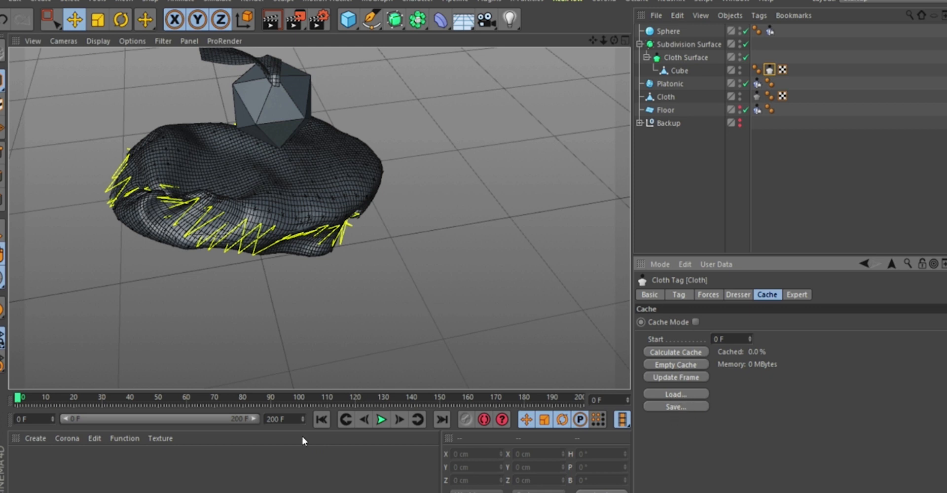
left_click(675, 352)
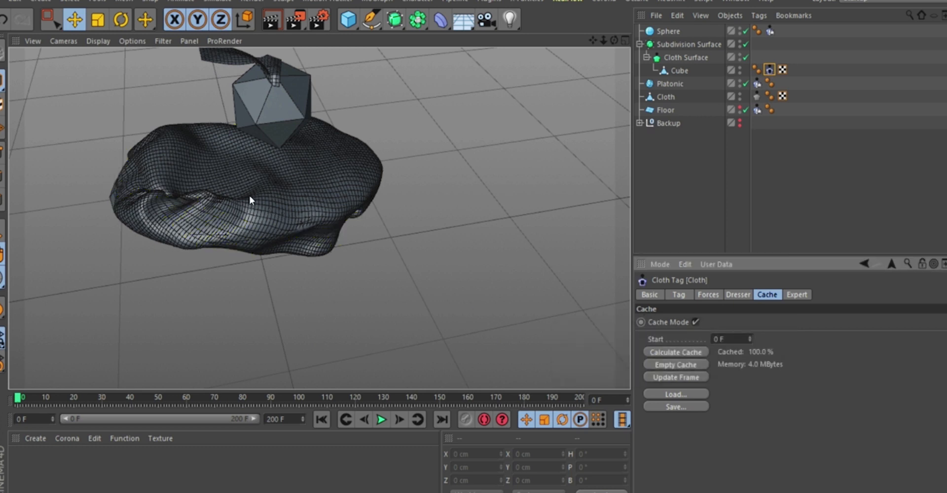
middle_click_drag(250, 196, 319, 224, "alt")
mouse_move(334, 221)
left_mouse_down("alt")
mouse_move(307, 216)
mouse_move(336, 220)
left_mouse_up("alt")
mouse_move(339, 220)
right_mouse_down("alt")
mouse_move(321, 163)
mouse_move(341, 230)
right_mouse_up("alt")
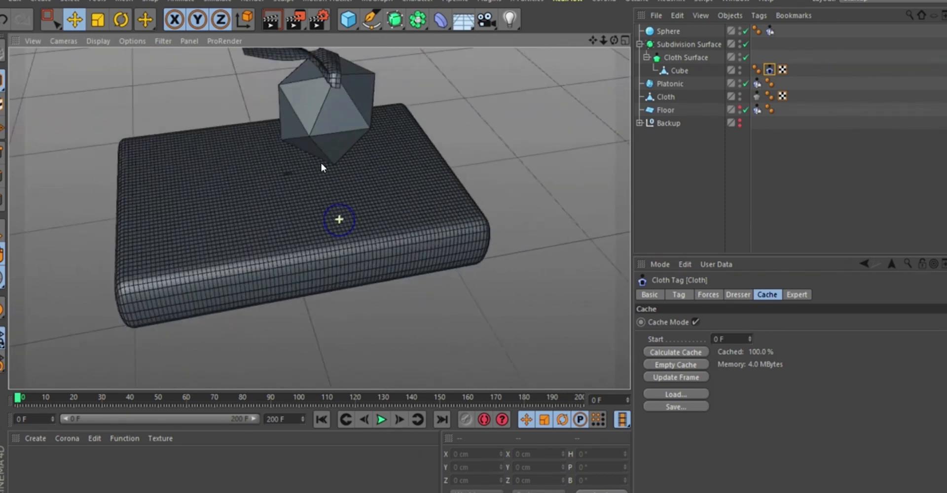
left_click_drag(328, 208, 342, 195, "alt")
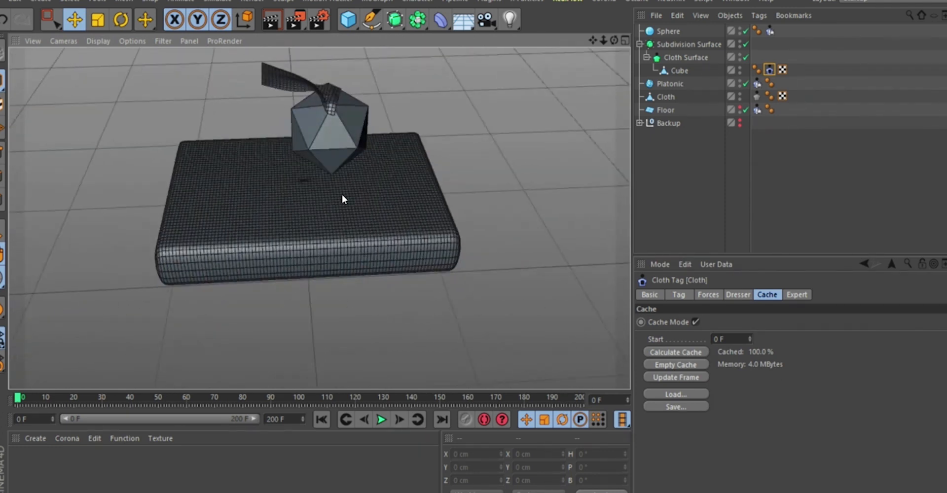
middle_click_drag(343, 196, 312, 227, "alt")
right_click_drag(288, 137, 299, 56, "alt")
left_click_drag(301, 149, 292, 175, "alt")
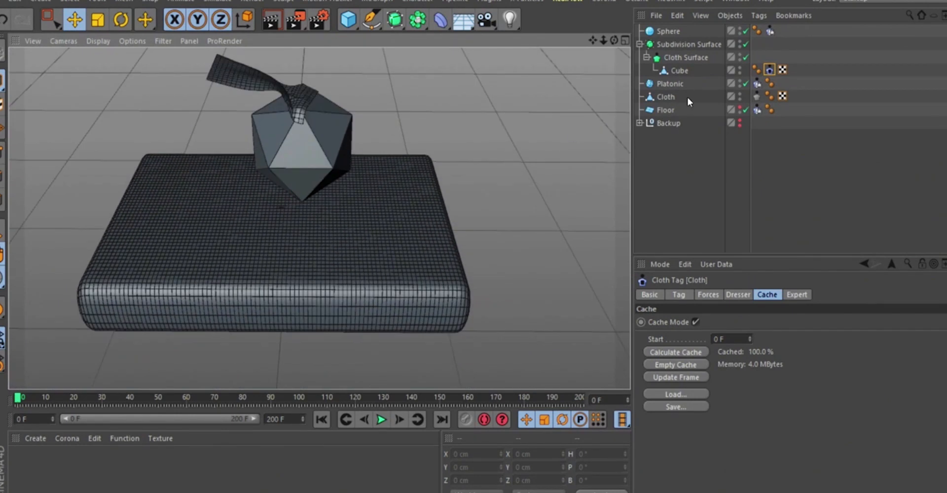
Enable the Cloth tag of the Cloth object resting on the Platonic.
left_click(666, 97)
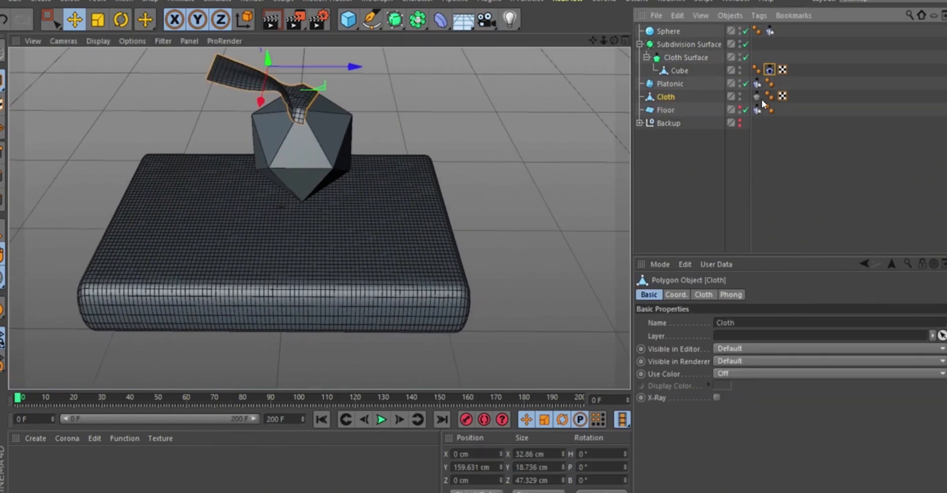
left_click(757, 96)
left_click(685, 353)
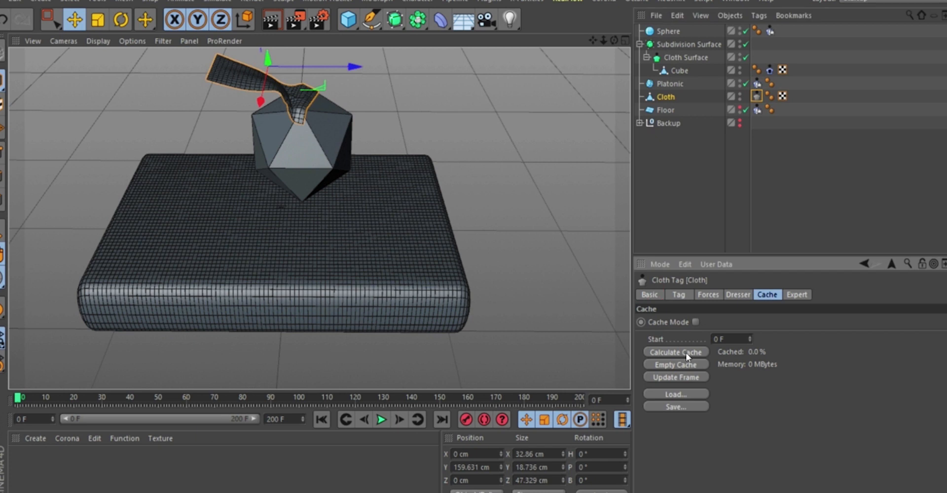
left_click(651, 295)
left_click(690, 362)
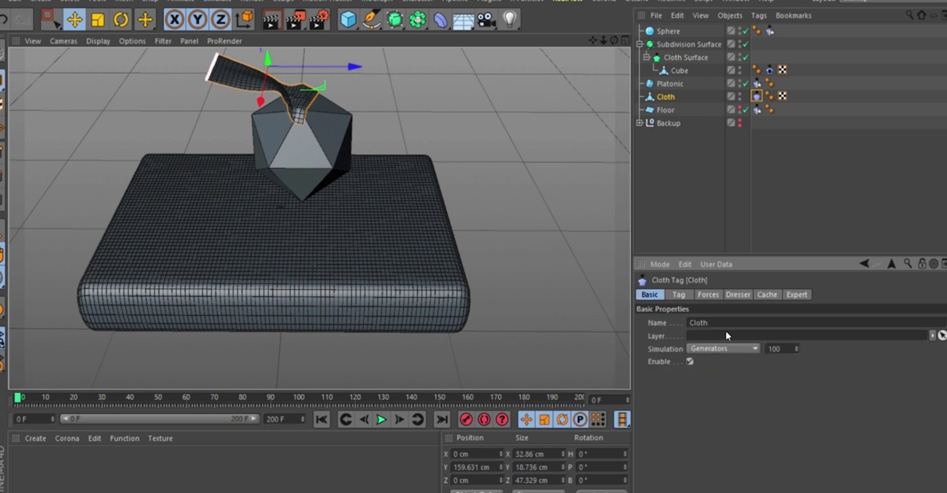
Calculate the cache of the Cloth object's simulation and scrub the timeline to frame 30.
left_click(768, 295)
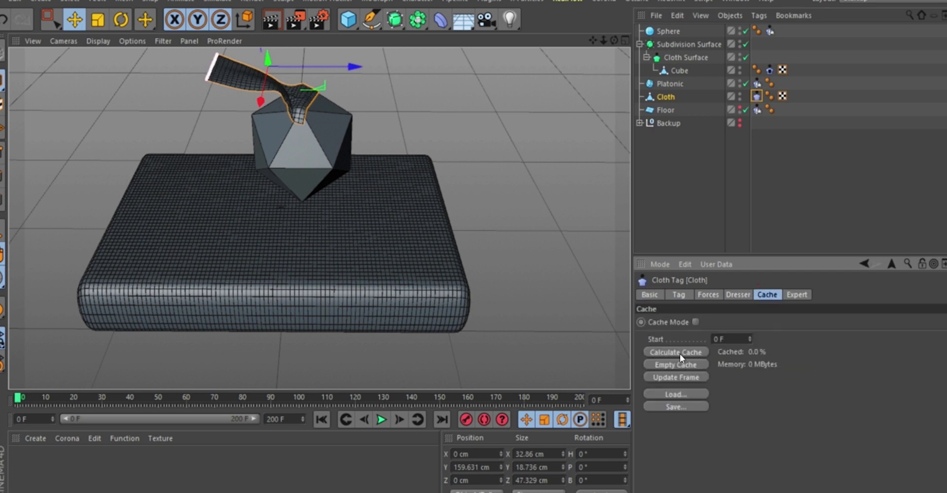
left_click(676, 352)
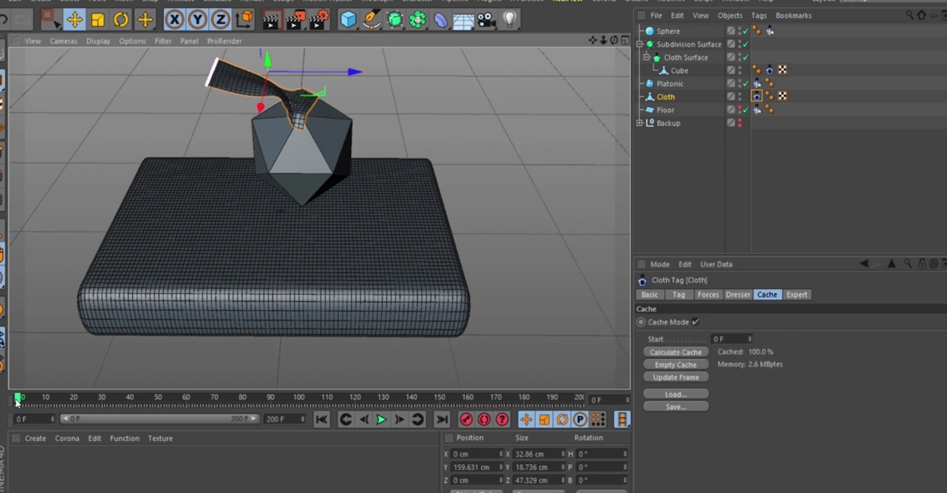
left_click_drag(17, 399, 102, 402)
Delete the Subdivision Surface containing the pillow and the flattened sphere from the scene.
left_click(665, 44)
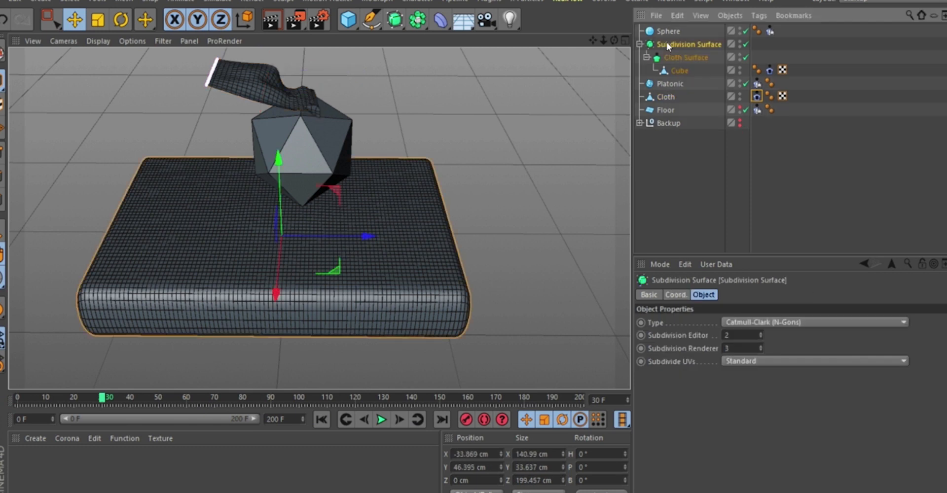
key("Delete")
left_click(666, 31)
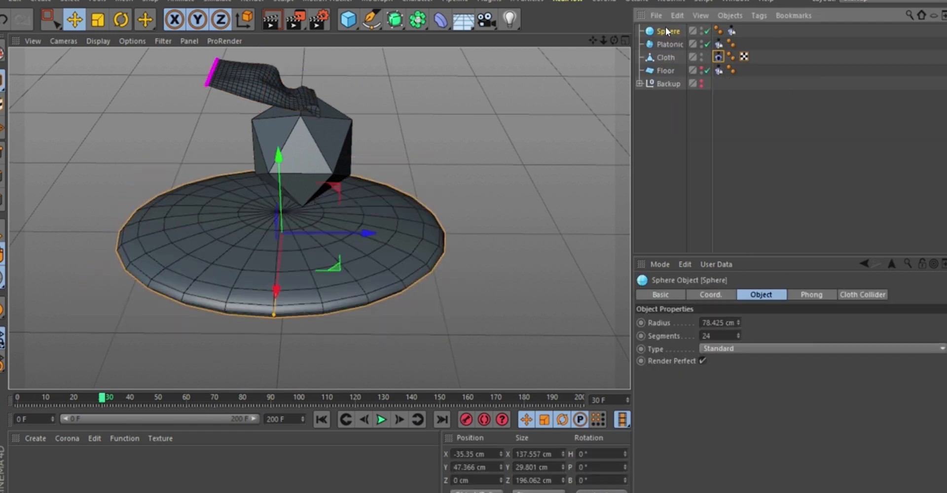
key("Delete")
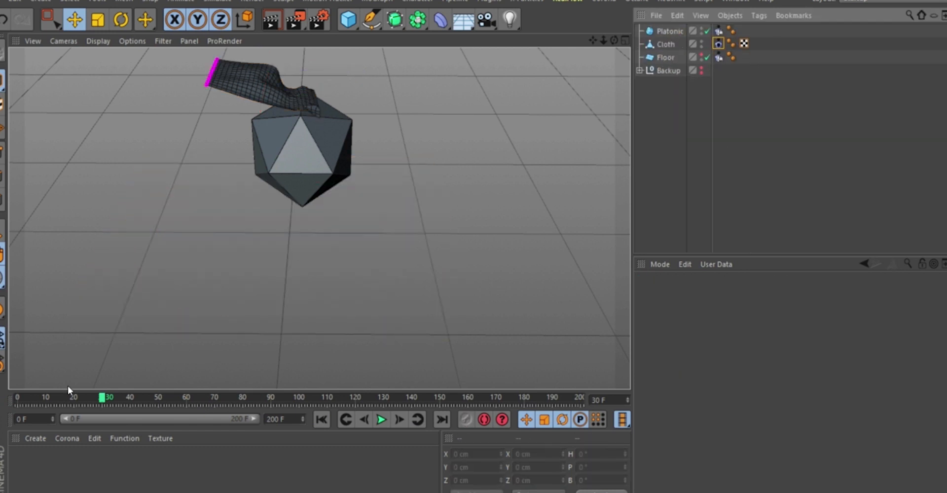
Scrub the timeline through the cached cloth animation, ending at frame 80.
left_click_drag(102, 399, 268, 400)
left_click_drag(358, 443, 243, 444)
mouse_move(255, 163)
left_mouse_down("alt")
mouse_move(229, 169)
mouse_move(271, 173)
left_mouse_up("alt")
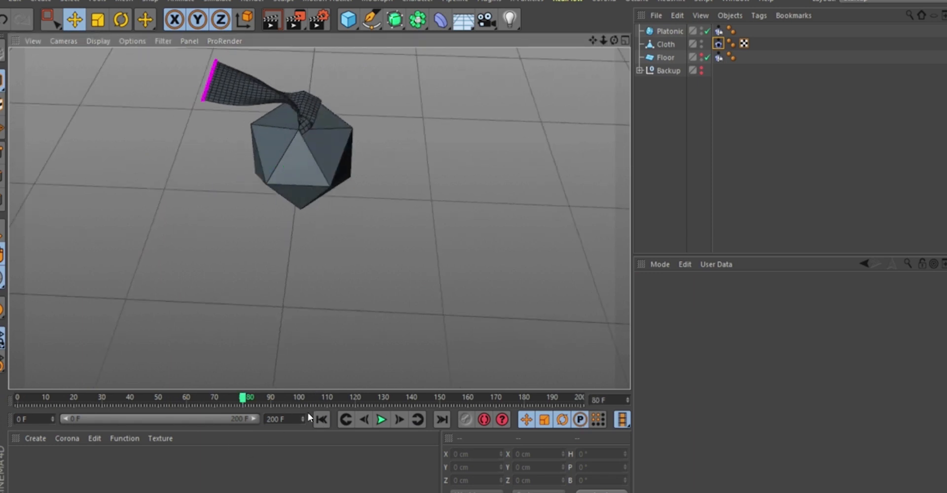
Play the cached cloth simulation from the first frame, inspect its contact with the Platonic up close, and return to frame 0.
left_click(321, 419)
left_click(381, 420)
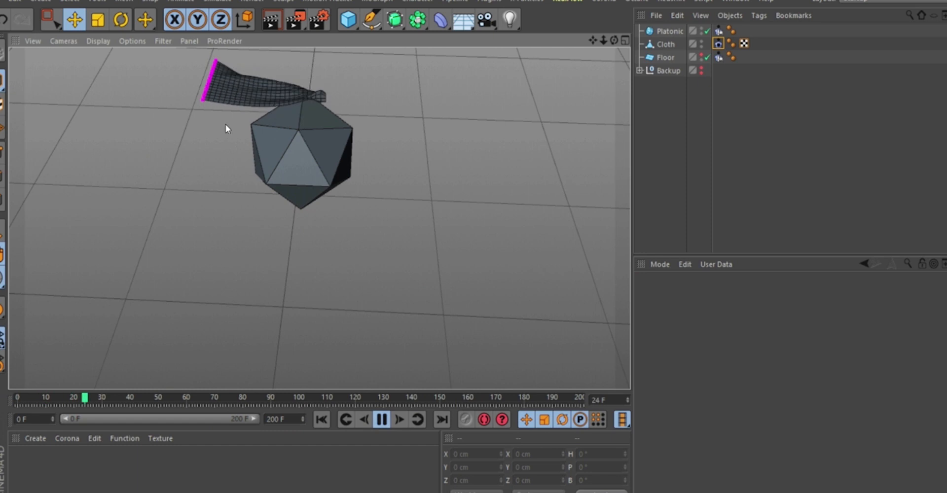
middle_click_drag(272, 128, 274, 173, "alt")
mouse_move(294, 132)
right_mouse_down("alt")
mouse_move(293, 117)
mouse_move(295, 149)
right_mouse_up("alt")
left_click_drag(282, 142, 274, 167, "alt")
right_click_drag(277, 147, 284, 166, "alt")
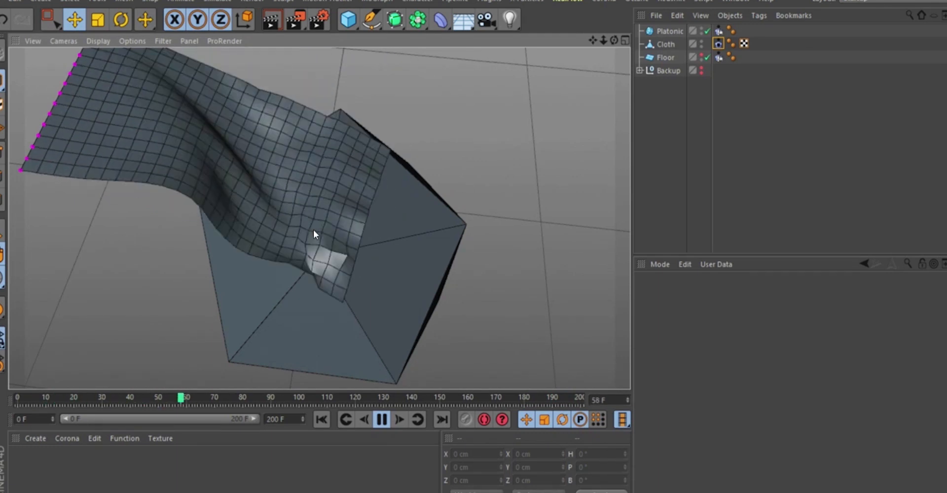
left_click(382, 420)
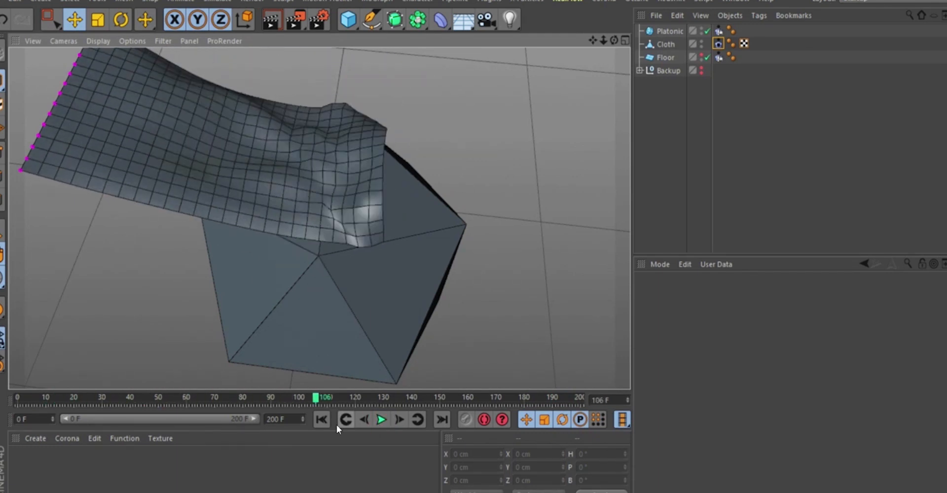
left_click(321, 420)
Empty the simulation cache of the Cloth object's Cloth tag.
left_click_drag(346, 111, 587, 157, "alt")
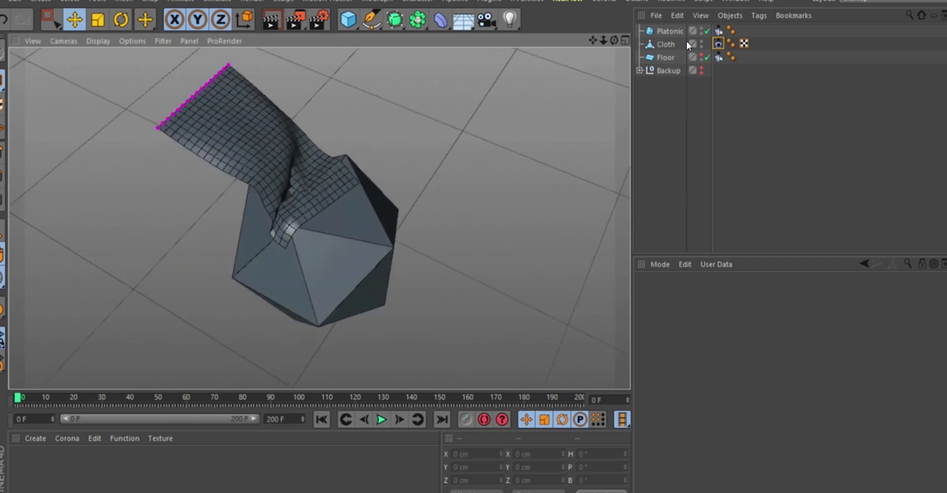
left_click(717, 44)
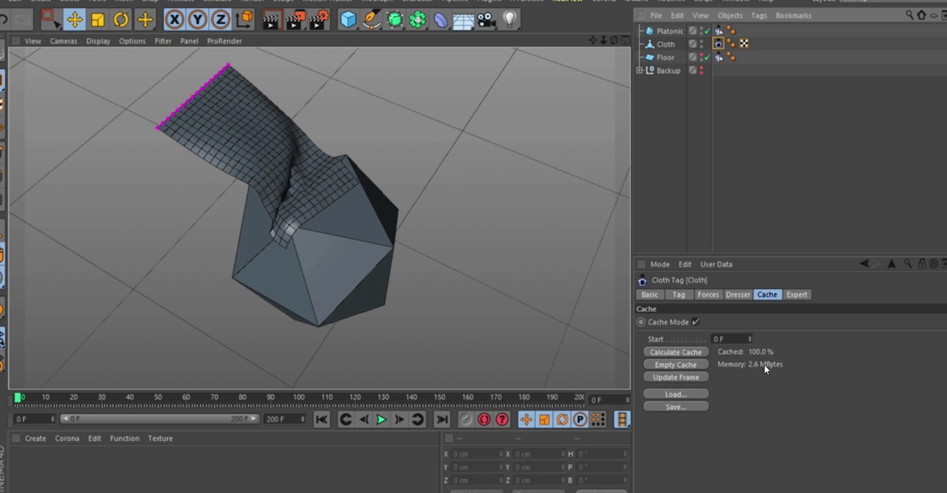
left_click(680, 365)
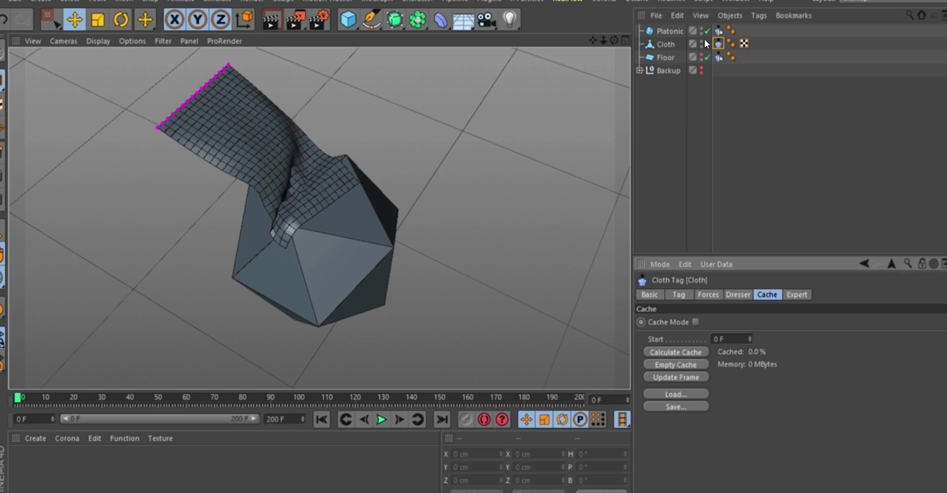
Show the Cloth tag's Expert collision settings and inspect the folded cloth draped over the Platonic.
left_click(796, 295)
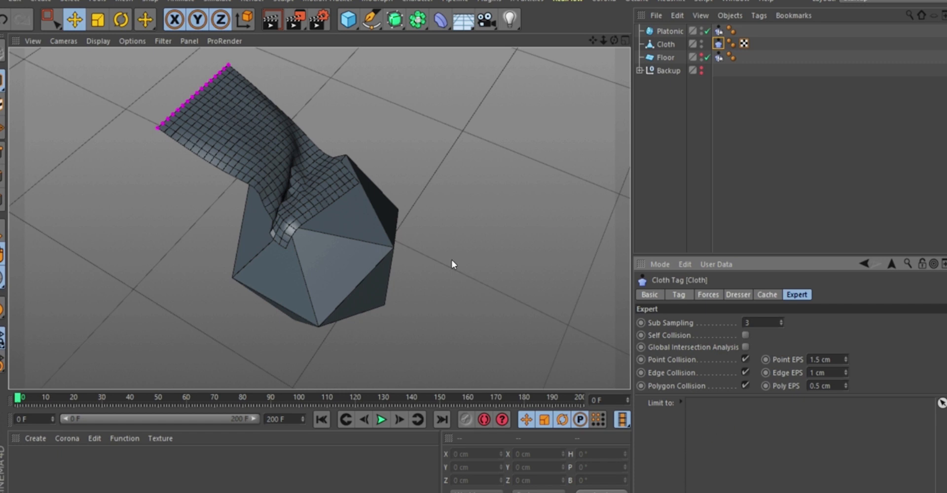
left_click_drag(278, 196, 369, 217, "alt")
scroll(349, 196, "up", 5)
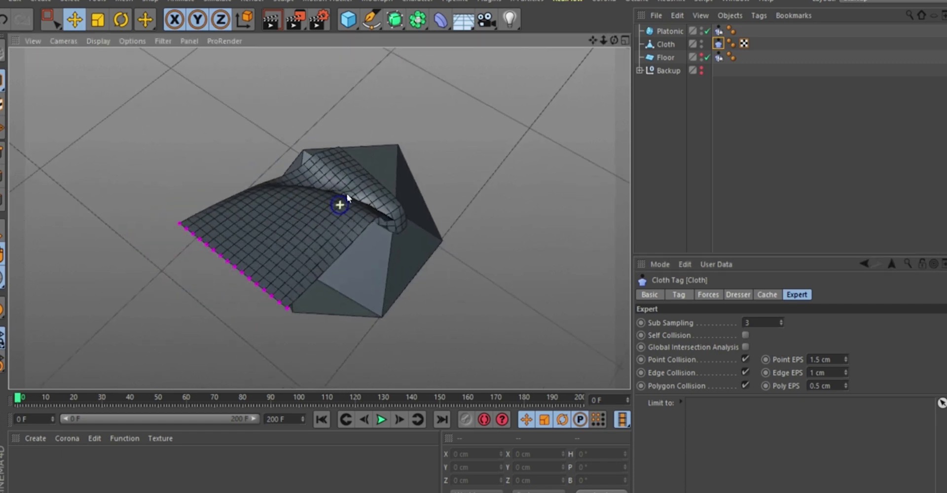
scroll(350, 195, "down", 1)
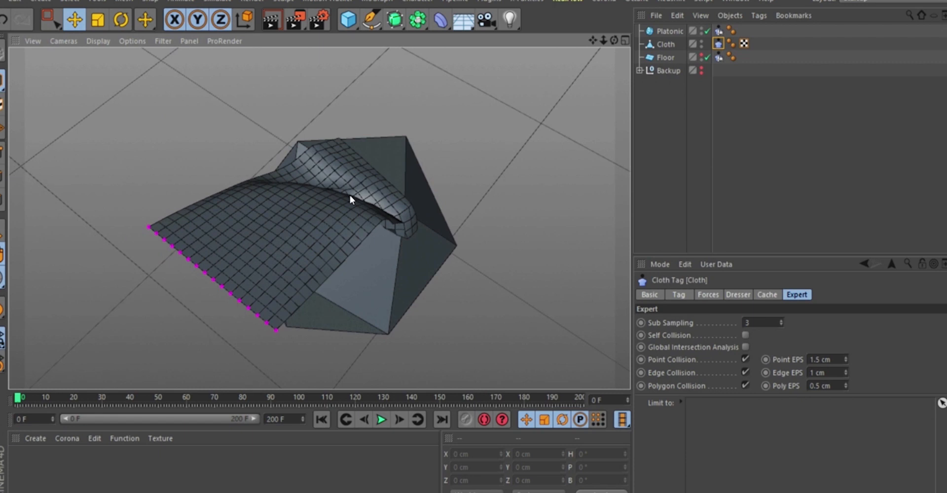